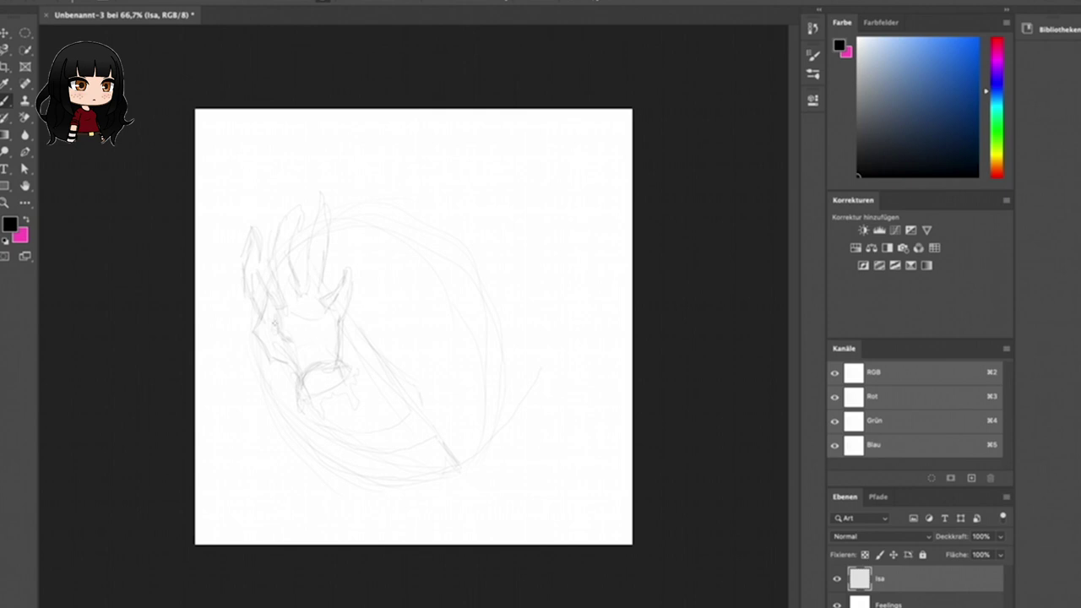
# Create a new layer named Skye and sketch the second figure's face and long curved outlines above the hand on it.
pyautogui.moveTo(337, 372); pyautogui.dragTo(341, 340)
pyautogui.press('super+alt+shift+n')
pyautogui.write('Skye')
pyautogui.press('Return')
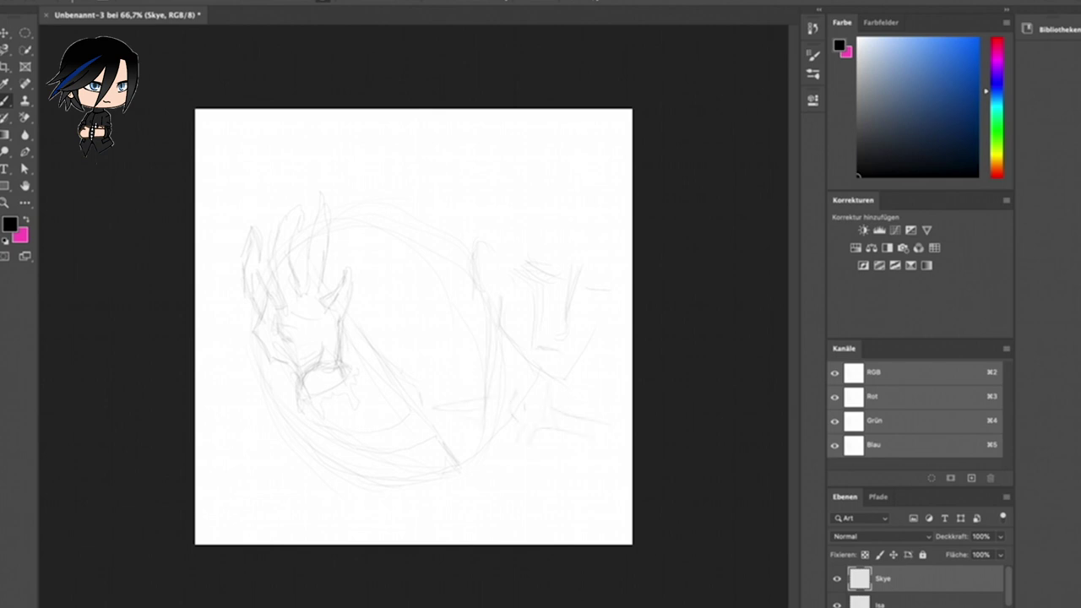
pyautogui.moveTo(425, 115)
pyautogui.mouseDown()
pyautogui.moveTo(469, 245)
pyautogui.moveTo(447, 276)
pyautogui.mouseUp()
pyautogui.moveTo(283, 169); pyautogui.dragTo(390, 164)
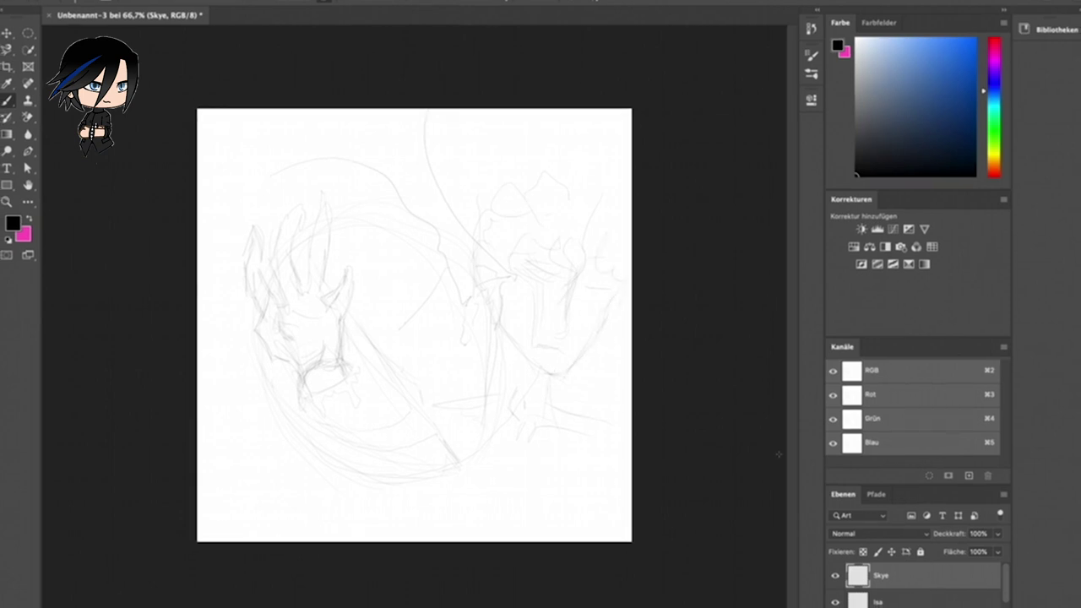
# On the Isa layer, sketch two round eyes on the upper head and an eye in the palm, reinforcing the hand's lines.
pyautogui.hotkey('alt', '[')
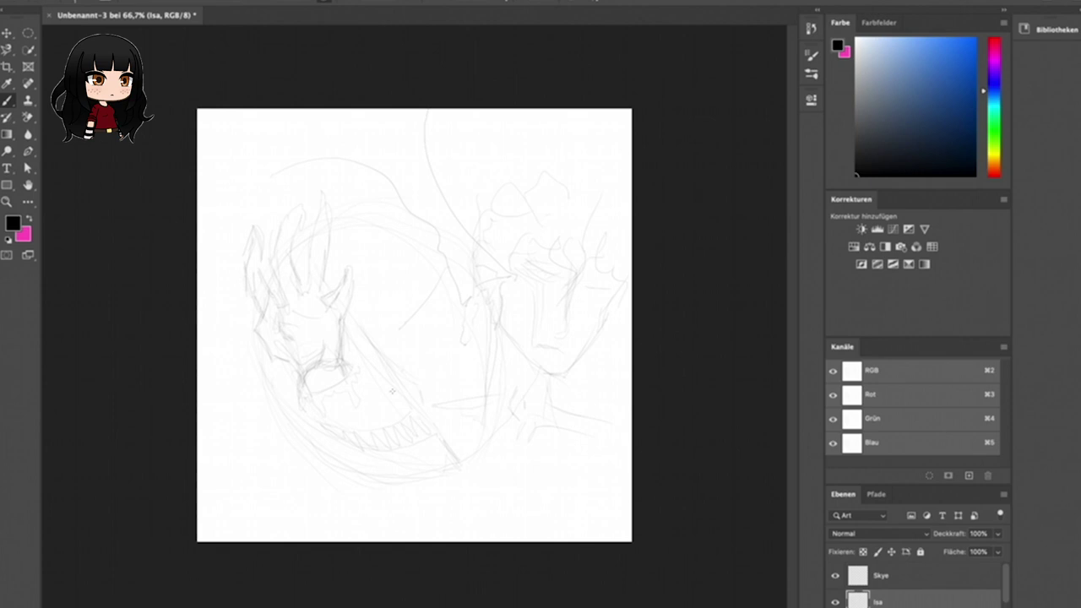
pyautogui.moveTo(338, 180)
pyautogui.mouseDown()
pyautogui.moveTo(385, 197)
pyautogui.moveTo(353, 197)
pyautogui.moveTo(373, 229)
pyautogui.moveTo(412, 246)
pyautogui.mouseUp()
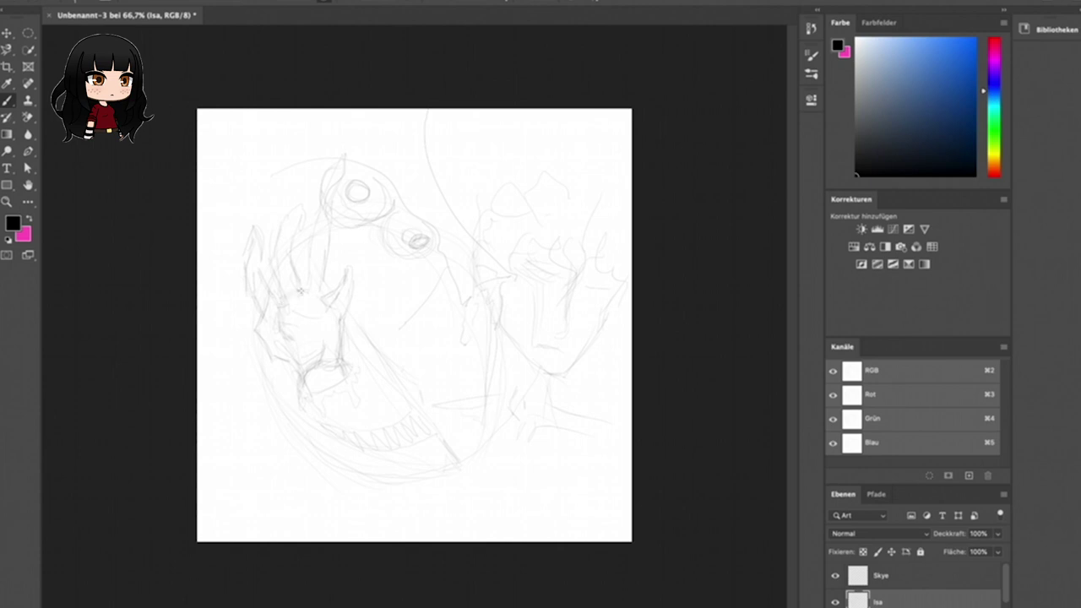
pyautogui.moveTo(330, 328)
pyautogui.mouseDown()
pyautogui.moveTo(333, 292)
pyautogui.moveTo(302, 353)
pyautogui.moveTo(326, 356)
pyautogui.mouseUp()
pyautogui.moveTo(309, 317)
pyautogui.mouseDown()
pyautogui.moveTo(291, 302)
pyautogui.moveTo(351, 277)
pyautogui.moveTo(331, 327)
pyautogui.moveTo(341, 313)
pyautogui.mouseUp()
pyautogui.moveTo(317, 240)
pyautogui.mouseDown()
pyautogui.moveTo(306, 268)
pyautogui.moveTo(329, 287)
pyautogui.mouseUp()
pyautogui.moveTo(312, 265); pyautogui.dragTo(309, 282)
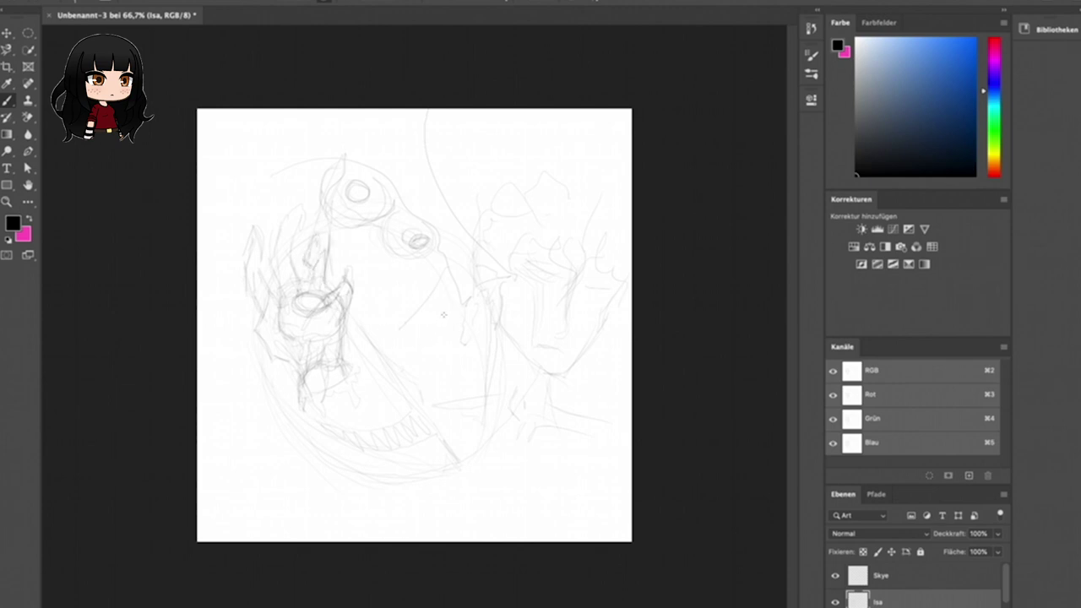
# Sketch the first figure's lower face with an open eye, cheek lines, the nose and mouth edge, and the chin.
pyautogui.moveTo(463, 370); pyautogui.dragTo(460, 392)
pyautogui.moveTo(410, 350); pyautogui.dragTo(380, 376)
pyautogui.moveTo(410, 335)
pyautogui.mouseDown()
pyautogui.moveTo(383, 337)
pyautogui.moveTo(419, 315)
pyautogui.mouseUp()
pyautogui.moveTo(407, 321)
pyautogui.mouseDown()
pyautogui.moveTo(381, 341)
pyautogui.moveTo(403, 326)
pyautogui.mouseUp()
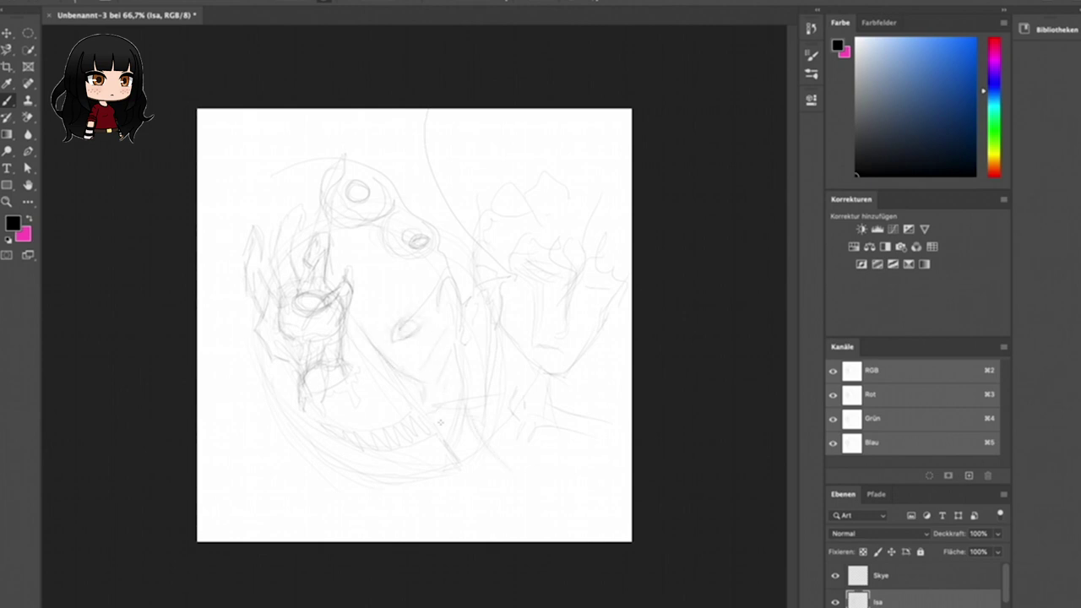
pyautogui.moveTo(413, 383)
pyautogui.mouseDown()
pyautogui.moveTo(438, 430)
pyautogui.moveTo(448, 401)
pyautogui.moveTo(429, 413)
pyautogui.moveTo(441, 405)
pyautogui.moveTo(451, 423)
pyautogui.moveTo(486, 464)
pyautogui.mouseUp()
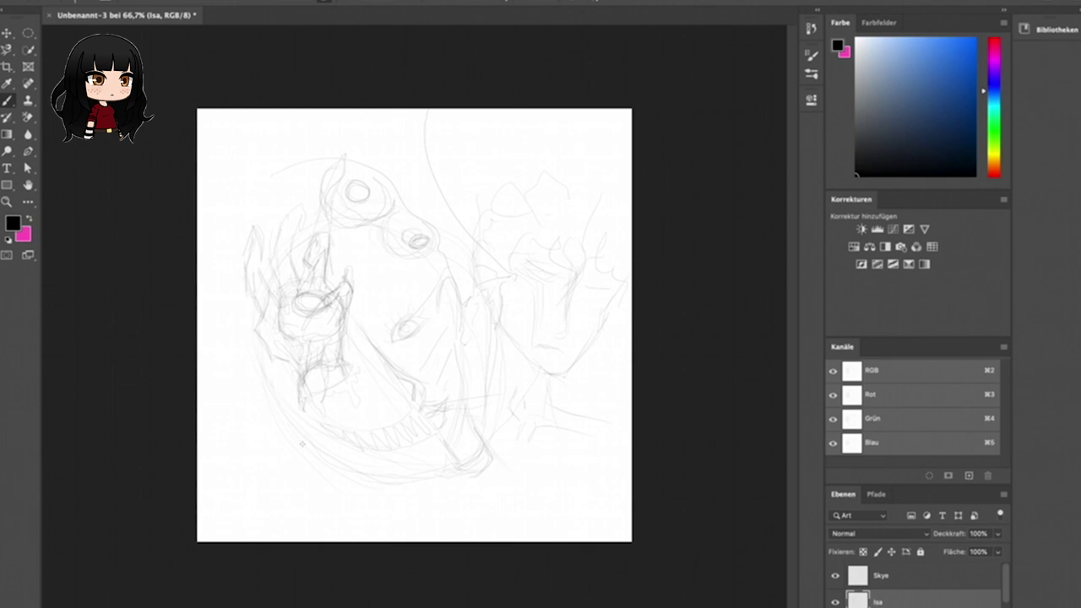
pyautogui.scroll(3, 472, 326)
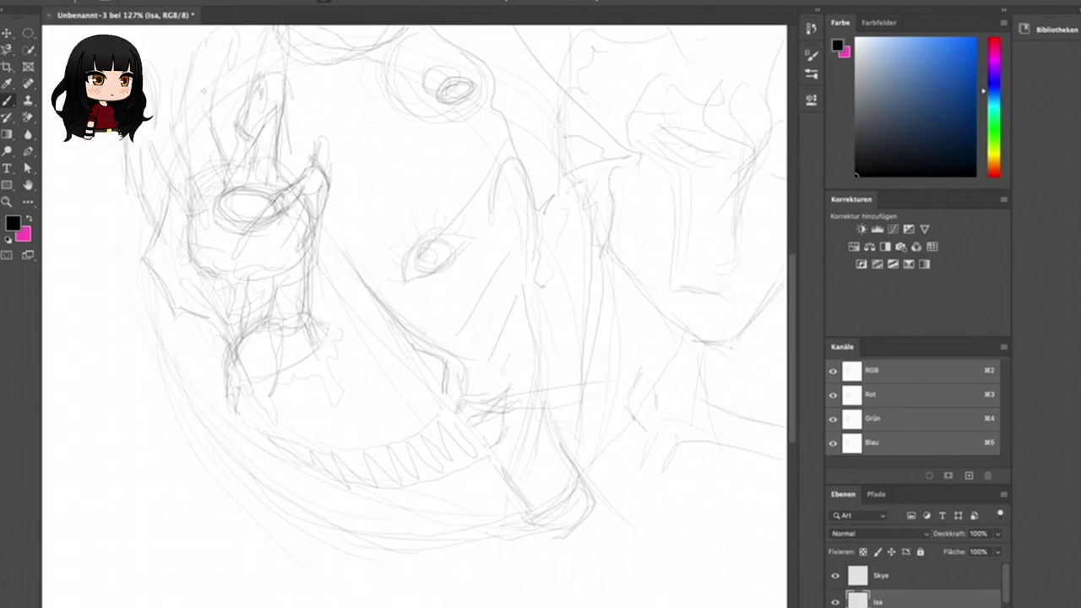
pyautogui.rightClick(114, 8)
pyautogui.press('Escape')
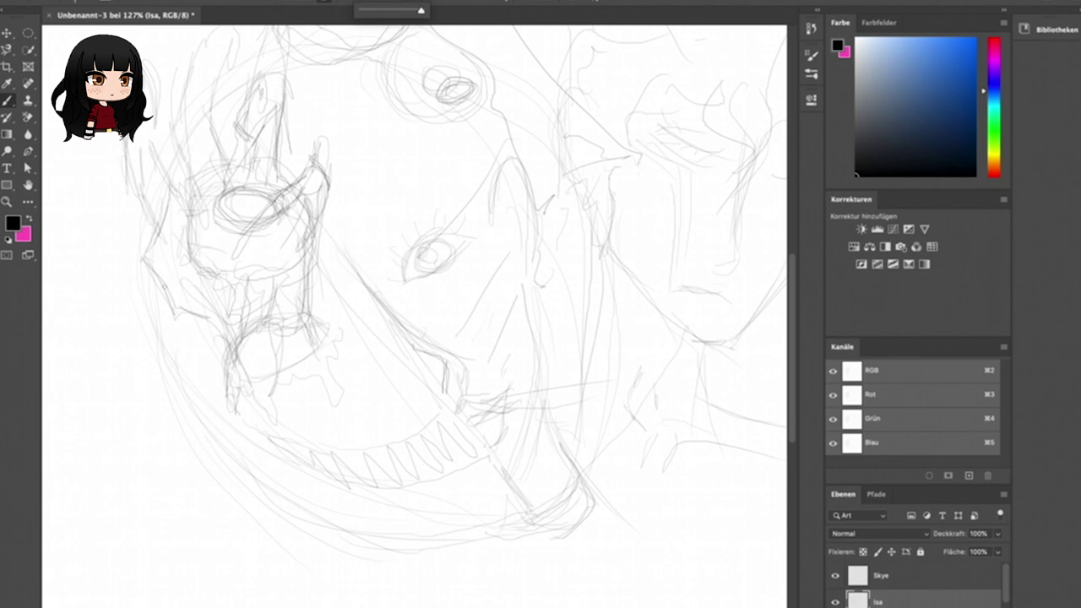
pyautogui.moveTo(220, 454); pyautogui.dragTo(175, 592)
pyautogui.moveTo(246, 365); pyautogui.dragTo(183, 378)
pyautogui.press('super+z')
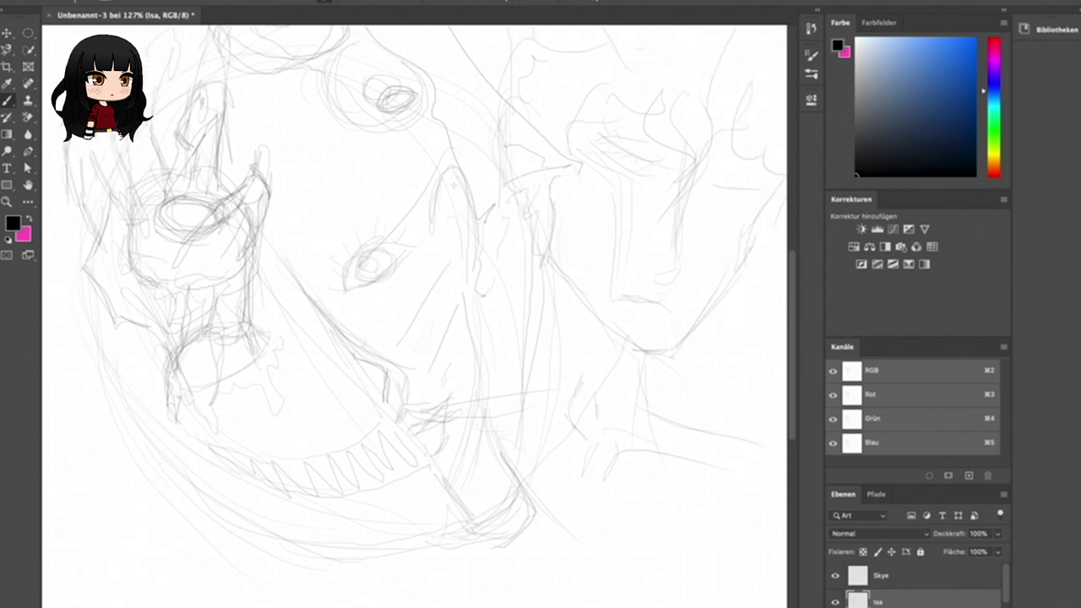
pyautogui.moveTo(86, 275); pyautogui.dragTo(175, 382)
pyautogui.moveTo(96, 257); pyautogui.dragTo(148, 243)
pyautogui.moveTo(114, 281)
pyautogui.mouseDown()
pyautogui.moveTo(179, 254)
pyautogui.moveTo(209, 222)
pyautogui.mouseUp()
pyautogui.moveTo(174, 254); pyautogui.dragTo(233, 213)
pyautogui.press('super+z')
pyautogui.press('super+z')
pyautogui.press('super+z')
# Create a new layer named Isa 2.
pyautogui.scroll(-2, 224, 260)
pyautogui.press('alt+shift+super+n')
pyautogui.doubleClick(885, 601)
pyautogui.write('Isa 2')
pyautogui.press('Return')
# Trace the open eye's lids and iris with a clean dark outline and fill the pupil with solid black.
pyautogui.moveTo(360, 279); pyautogui.dragTo(410, 262)
pyautogui.moveTo(357, 295)
pyautogui.mouseDown()
pyautogui.moveTo(405, 267)
pyautogui.moveTo(381, 278)
pyautogui.mouseUp()
pyautogui.scroll(5, 389, 265)
pyautogui.scroll(2, 389, 265)
pyautogui.rightClick(344, 253)
pyautogui.press('Escape')
pyautogui.rightClick(344, 253)
pyautogui.press('Return')
pyautogui.moveTo(342, 246); pyautogui.dragTo(351, 253)
# Set the brush size to 1 px and draw eyelashes along the eye's inner corner and upper lid.
pyautogui.rightClick(351, 254)
pyautogui.moveTo(70, 36); pyautogui.dragTo(66, 36)
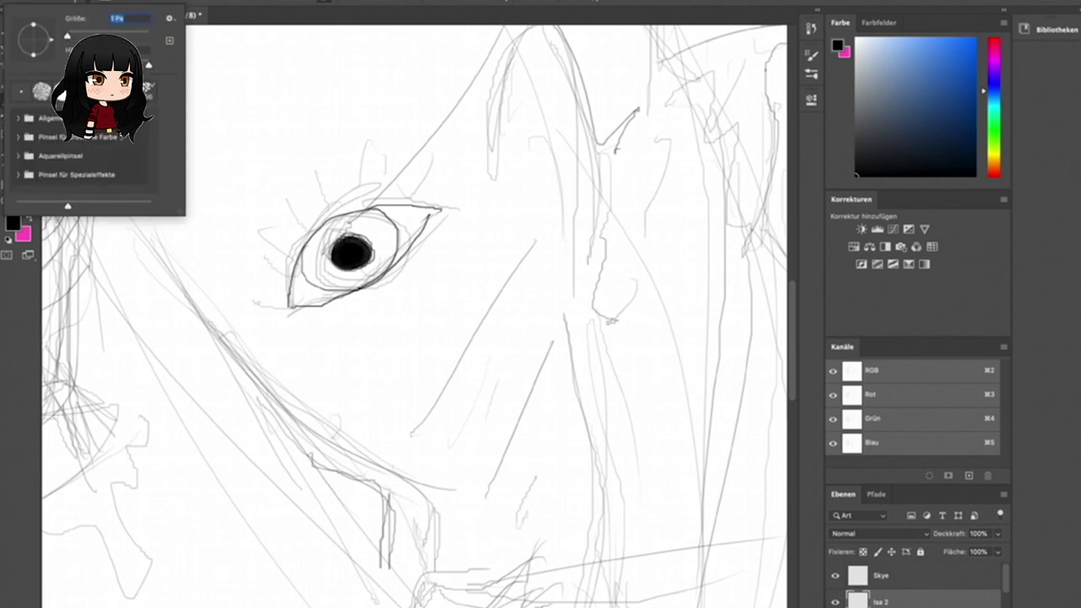
pyautogui.press('Return')
pyautogui.moveTo(296, 248); pyautogui.dragTo(258, 214)
pyautogui.moveTo(283, 269); pyautogui.dragTo(238, 261)
pyautogui.moveTo(290, 295); pyautogui.dragTo(254, 301)
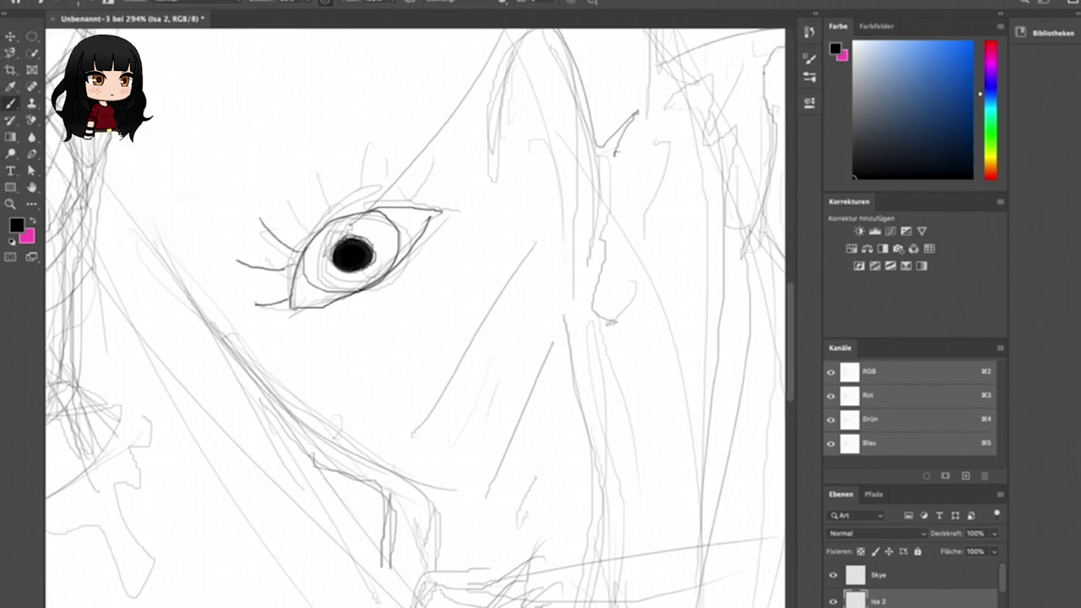
pyautogui.press('super+z')
pyautogui.press('super+z')
pyautogui.moveTo(299, 274); pyautogui.dragTo(242, 272)
pyautogui.moveTo(303, 251); pyautogui.dragTo(253, 223)
pyautogui.moveTo(344, 211); pyautogui.dragTo(330, 164)
pyautogui.moveTo(401, 208); pyautogui.dragTo(397, 162)
pyautogui.moveTo(444, 212); pyautogui.dragTo(445, 174)
pyautogui.moveTo(432, 208); pyautogui.dragTo(428, 181)
pyautogui.moveTo(292, 267); pyautogui.dragTo(262, 268)
pyautogui.moveTo(291, 290); pyautogui.dragTo(258, 294)
pyautogui.moveTo(356, 213); pyautogui.dragTo(361, 186)
pyautogui.moveTo(410, 209); pyautogui.dragTo(409, 189)
pyautogui.moveTo(428, 210); pyautogui.dragTo(420, 196)
# Draw short radiating strokes around the pupil and darken both corners of the eye.
pyautogui.moveTo(332, 255); pyautogui.dragTo(324, 251)
pyautogui.moveTo(332, 265); pyautogui.dragTo(331, 275)
pyautogui.moveTo(346, 267)
pyautogui.mouseDown()
pyautogui.moveTo(350, 275)
pyautogui.moveTo(362, 230)
pyautogui.mouseUp()
pyautogui.moveTo(367, 264); pyautogui.dragTo(373, 271)
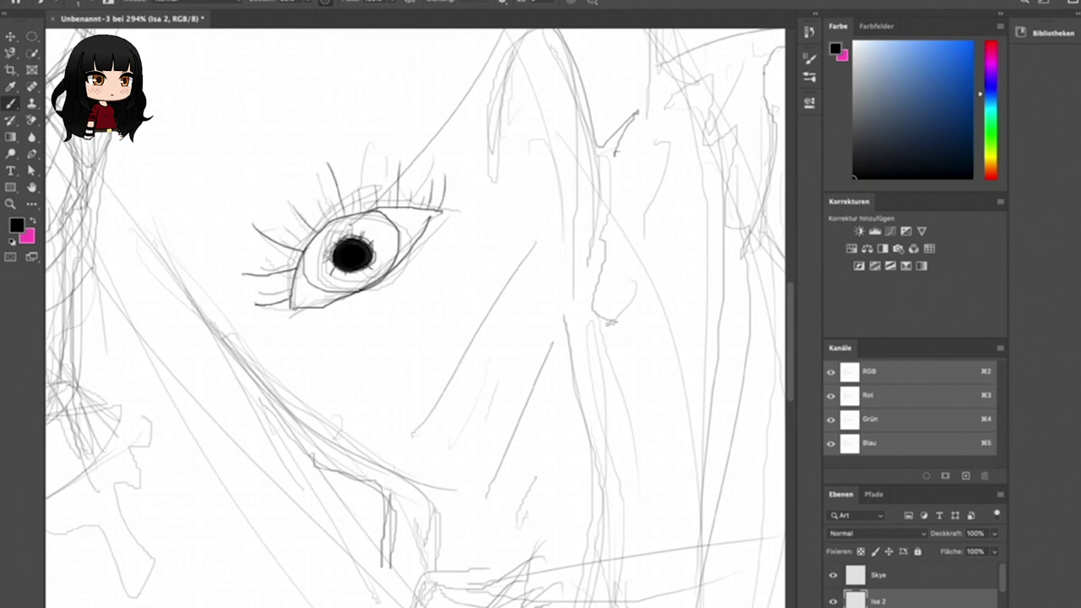
pyautogui.moveTo(292, 298); pyautogui.dragTo(302, 306)
pyautogui.moveTo(419, 222); pyautogui.dragTo(428, 213)
# Shade an arched eyebrow above the eye with fine strokes and add light shading lines to the iris.
pyautogui.moveTo(347, 131); pyautogui.dragTo(404, 137)
pyautogui.moveTo(240, 191); pyautogui.dragTo(226, 198)
pyautogui.moveTo(325, 140)
pyautogui.mouseDown()
pyautogui.moveTo(237, 196)
pyautogui.moveTo(325, 138)
pyautogui.moveTo(405, 138)
pyautogui.mouseUp()
pyautogui.moveTo(238, 195); pyautogui.dragTo(255, 171)
pyautogui.moveTo(287, 162); pyautogui.dragTo(298, 140)
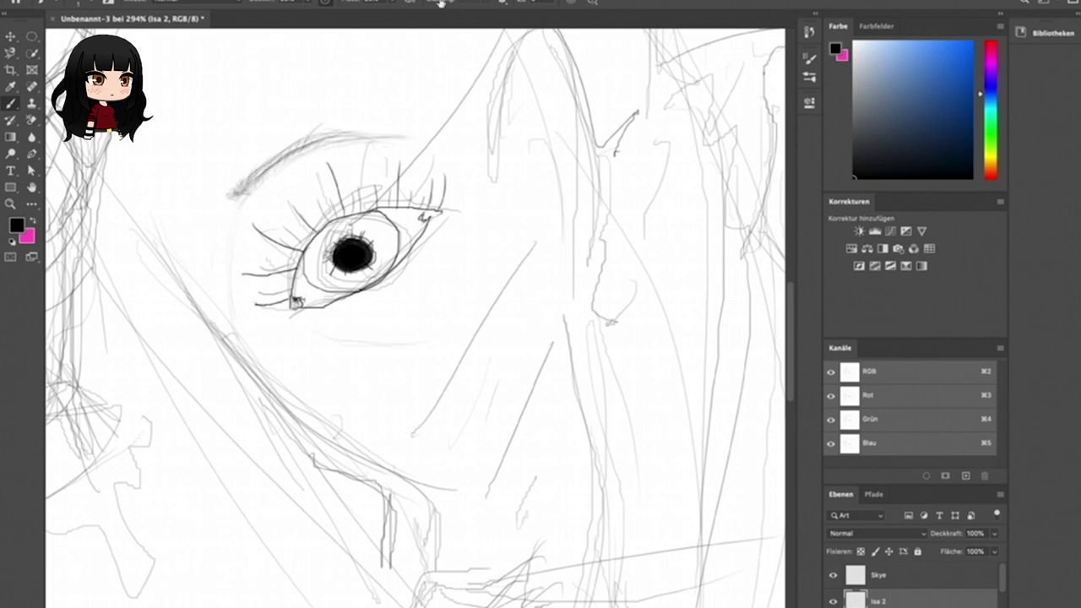
pyautogui.moveTo(255, 188)
pyautogui.mouseDown()
pyautogui.moveTo(274, 167)
pyautogui.moveTo(363, 140)
pyautogui.mouseUp()
pyautogui.moveTo(323, 255); pyautogui.dragTo(360, 288)
pyautogui.moveTo(383, 232); pyautogui.dragTo(372, 262)
# Raise the brush flow, draw the crease under the eye, and outline the eyebrow more darkly.
pyautogui.click(393, 3)
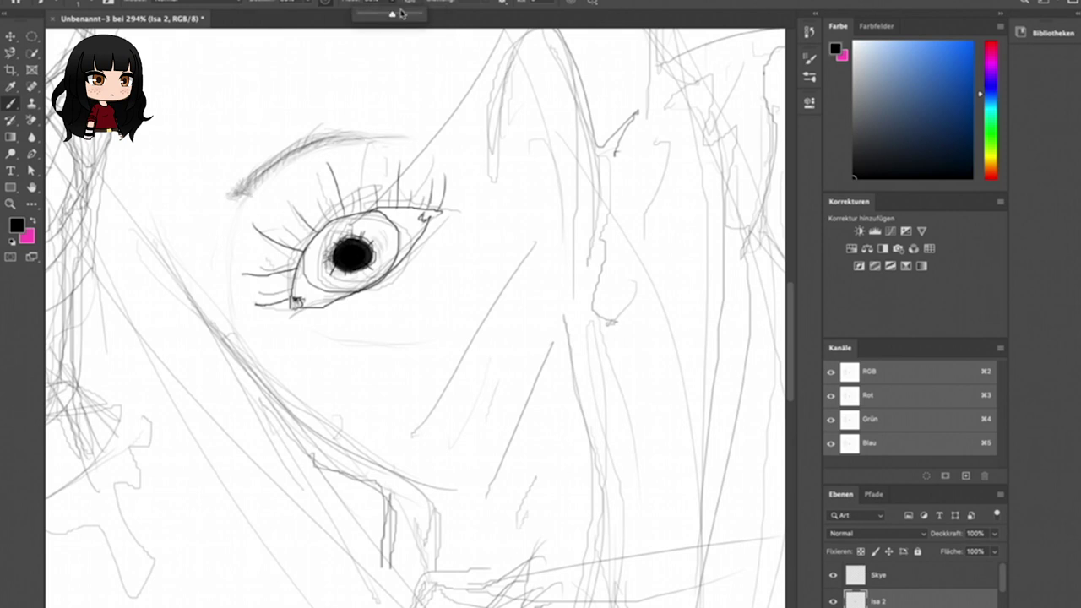
pyautogui.scroll(-3, 412, 327)
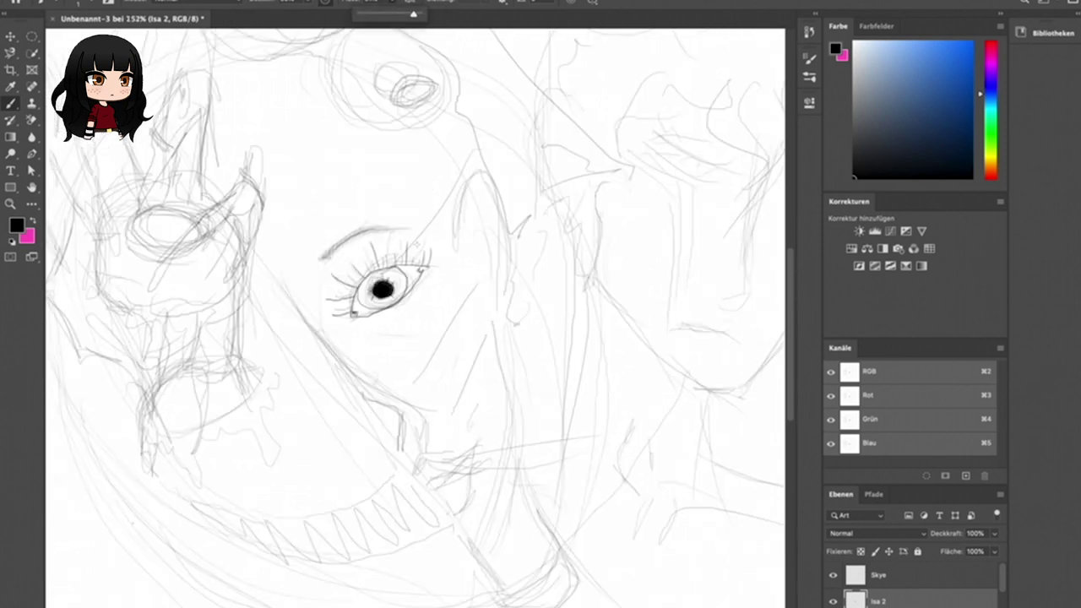
pyautogui.click(389, 2)
pyautogui.moveTo(356, 331)
pyautogui.mouseDown()
pyautogui.moveTo(412, 322)
pyautogui.moveTo(449, 297)
pyautogui.mouseUp()
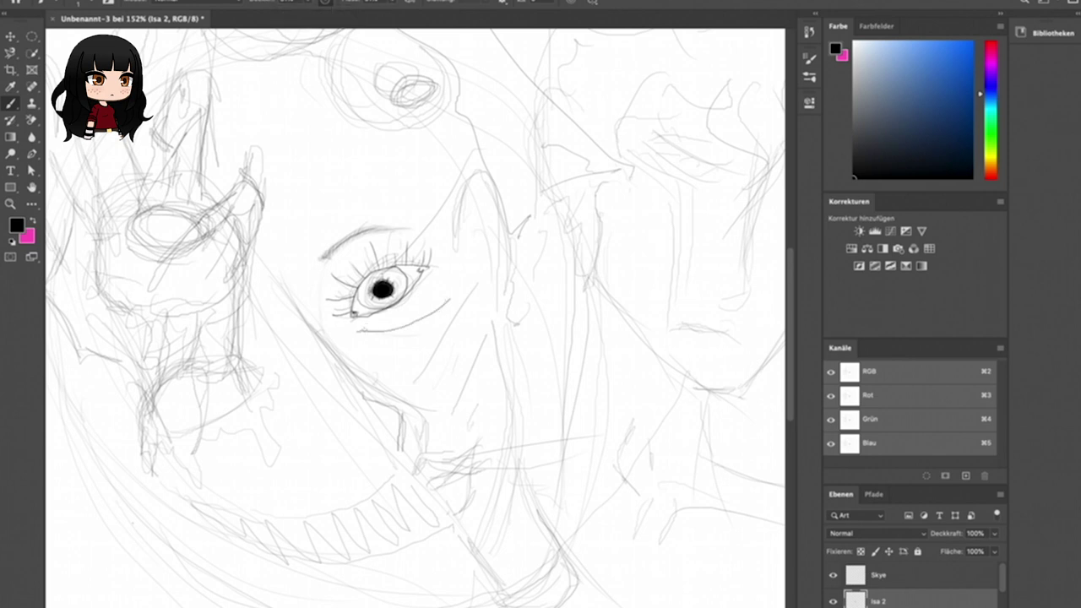
pyautogui.moveTo(326, 255)
pyautogui.mouseDown()
pyautogui.moveTo(397, 228)
pyautogui.moveTo(375, 223)
pyautogui.moveTo(429, 228)
pyautogui.mouseUp()
# Draw the mouth corner with a twisted cord running back from it and a jagged contour beside the second figure's face.
pyautogui.moveTo(412, 469); pyautogui.dragTo(483, 458)
pyautogui.moveTo(446, 503)
pyautogui.mouseDown()
pyautogui.moveTo(465, 483)
pyautogui.moveTo(436, 494)
pyautogui.moveTo(461, 482)
pyautogui.moveTo(443, 468)
pyautogui.moveTo(477, 470)
pyautogui.moveTo(551, 427)
pyautogui.mouseUp()
pyautogui.moveTo(480, 461)
pyautogui.mouseDown()
pyautogui.moveTo(603, 391)
pyautogui.moveTo(627, 171)
pyautogui.mouseUp()
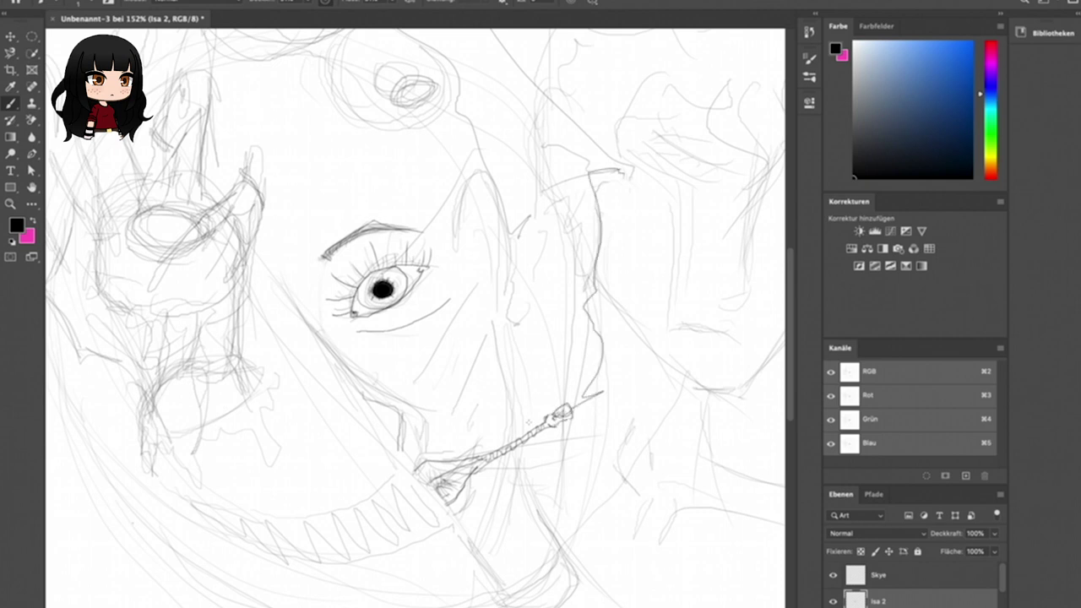
# On the Skye layer, draw wavy curls over the second figure's forehead and down the right side of the head.
pyautogui.click(879, 575)
pyautogui.hscroll(10, 507, 338)
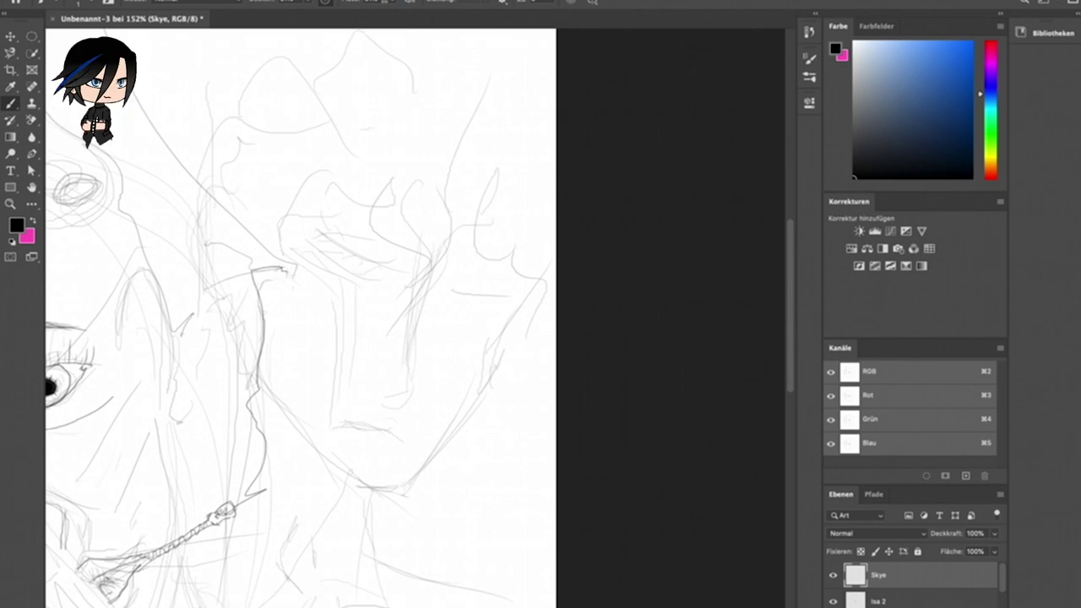
pyautogui.click(356, 2)
pyautogui.moveTo(424, 249); pyautogui.dragTo(396, 327)
pyautogui.moveTo(393, 180)
pyautogui.mouseDown()
pyautogui.moveTo(372, 211)
pyautogui.moveTo(387, 300)
pyautogui.mouseUp()
pyautogui.moveTo(423, 181); pyautogui.dragTo(414, 295)
pyautogui.moveTo(481, 161); pyautogui.dragTo(439, 249)
pyautogui.moveTo(477, 215)
pyautogui.mouseDown()
pyautogui.moveTo(506, 298)
pyautogui.moveTo(486, 372)
pyautogui.mouseUp()
pyautogui.moveTo(461, 173)
pyautogui.mouseDown()
pyautogui.moveTo(507, 238)
pyautogui.moveTo(547, 354)
pyautogui.mouseUp()
pyautogui.moveTo(532, 218); pyautogui.dragTo(481, 371)
pyautogui.moveTo(397, 181)
pyautogui.mouseDown()
pyautogui.moveTo(380, 236)
pyautogui.moveTo(397, 282)
pyautogui.mouseUp()
pyautogui.moveTo(465, 186); pyautogui.dragTo(414, 245)
pyautogui.moveTo(456, 164); pyautogui.dragTo(422, 231)
# Draw curls on the left side of the second figure's head and loops across the crown.
pyautogui.moveTo(308, 210); pyautogui.dragTo(268, 306)
pyautogui.moveTo(354, 160); pyautogui.dragTo(279, 232)
pyautogui.moveTo(279, 152); pyautogui.dragTo(198, 179)
pyautogui.moveTo(283, 190)
pyautogui.mouseDown()
pyautogui.moveTo(245, 182)
pyautogui.moveTo(287, 229)
pyautogui.mouseUp()
pyautogui.moveTo(304, 125); pyautogui.dragTo(222, 173)
pyautogui.moveTo(253, 108); pyautogui.dragTo(330, 186)
pyautogui.moveTo(312, 85)
pyautogui.mouseDown()
pyautogui.moveTo(351, 57)
pyautogui.moveTo(376, 139)
pyautogui.mouseUp()
pyautogui.moveTo(397, 95); pyautogui.dragTo(380, 191)
pyautogui.moveTo(355, 49); pyautogui.dragTo(284, 81)
pyautogui.moveTo(469, 97)
pyautogui.mouseDown()
pyautogui.moveTo(409, 179)
pyautogui.moveTo(515, 218)
pyautogui.mouseUp()
pyautogui.moveTo(461, 110); pyautogui.dragTo(505, 188)
pyautogui.moveTo(498, 110); pyautogui.dragTo(532, 211)
pyautogui.moveTo(385, 86)
pyautogui.mouseDown()
pyautogui.moveTo(465, 74)
pyautogui.moveTo(480, 101)
pyautogui.mouseUp()
# Fill out the top of the curly hair with long wavy strands and draw its outer edge.
pyautogui.scroll(3, 473, 93)
pyautogui.moveTo(463, 167); pyautogui.dragTo(384, 187)
pyautogui.moveTo(456, 196); pyautogui.dragTo(532, 295)
pyautogui.moveTo(218, 247); pyautogui.dragTo(354, 147)
pyautogui.moveTo(287, 228); pyautogui.dragTo(365, 164)
pyautogui.moveTo(336, 205); pyautogui.dragTo(412, 157)
pyautogui.moveTo(390, 202); pyautogui.dragTo(405, 187)
pyautogui.moveTo(250, 192)
pyautogui.mouseDown()
pyautogui.moveTo(326, 132)
pyautogui.moveTo(363, 145)
pyautogui.moveTo(467, 135)
pyautogui.mouseUp()
pyautogui.moveTo(363, 153); pyautogui.dragTo(490, 132)
pyautogui.moveTo(441, 206)
pyautogui.mouseDown()
pyautogui.moveTo(524, 173)
pyautogui.moveTo(554, 288)
pyautogui.mouseUp()
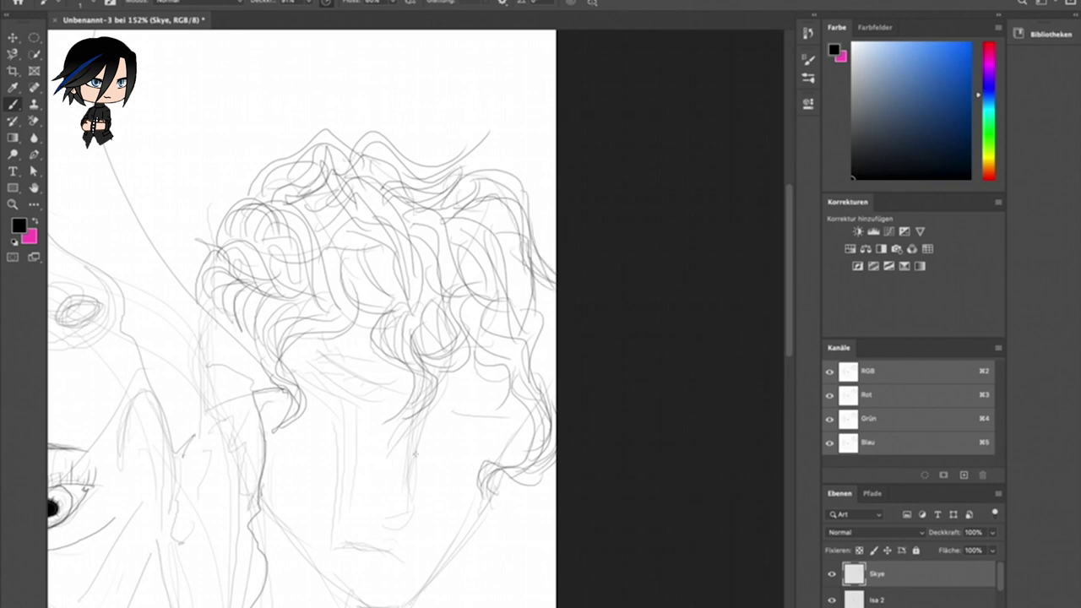
pyautogui.moveTo(426, 411); pyautogui.dragTo(397, 497)
pyautogui.press('super+z')
pyautogui.moveTo(429, 400); pyautogui.dragTo(409, 500)
pyautogui.press('super+z')
pyautogui.moveTo(422, 408); pyautogui.dragTo(385, 511)
pyautogui.press('super+z')
# Draw the second figure's nose line and retrace the cheek and jaw contours down to the chin.
pyautogui.moveTo(423, 412)
pyautogui.mouseDown()
pyautogui.moveTo(409, 499)
pyautogui.moveTo(383, 515)
pyautogui.mouseUp()
pyautogui.moveTo(510, 400); pyautogui.dragTo(490, 466)
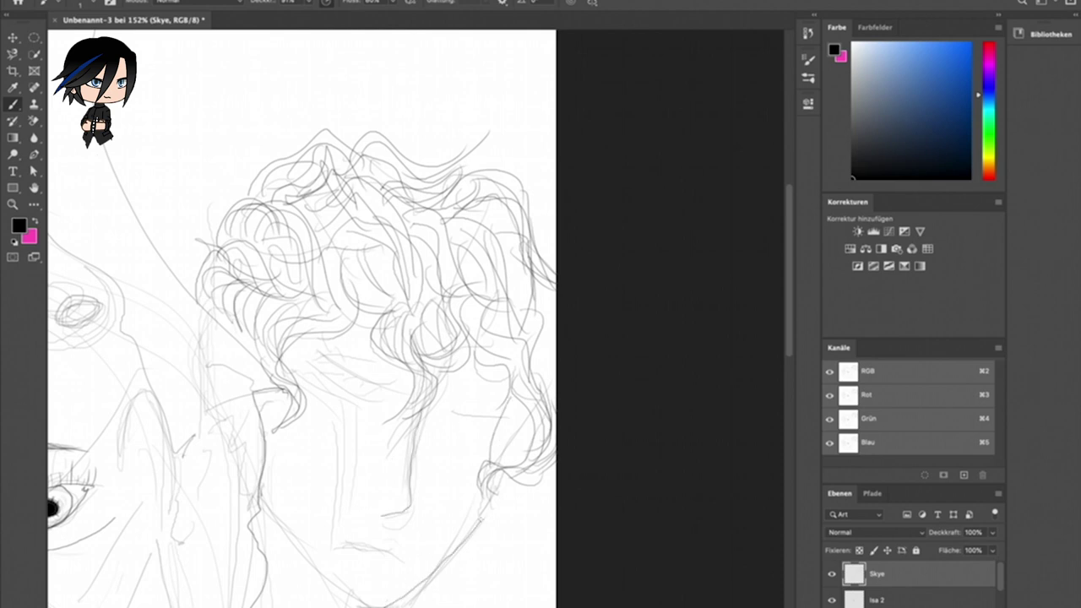
pyautogui.scroll(-2, 478, 494)
pyautogui.moveTo(306, 370); pyautogui.dragTo(397, 463)
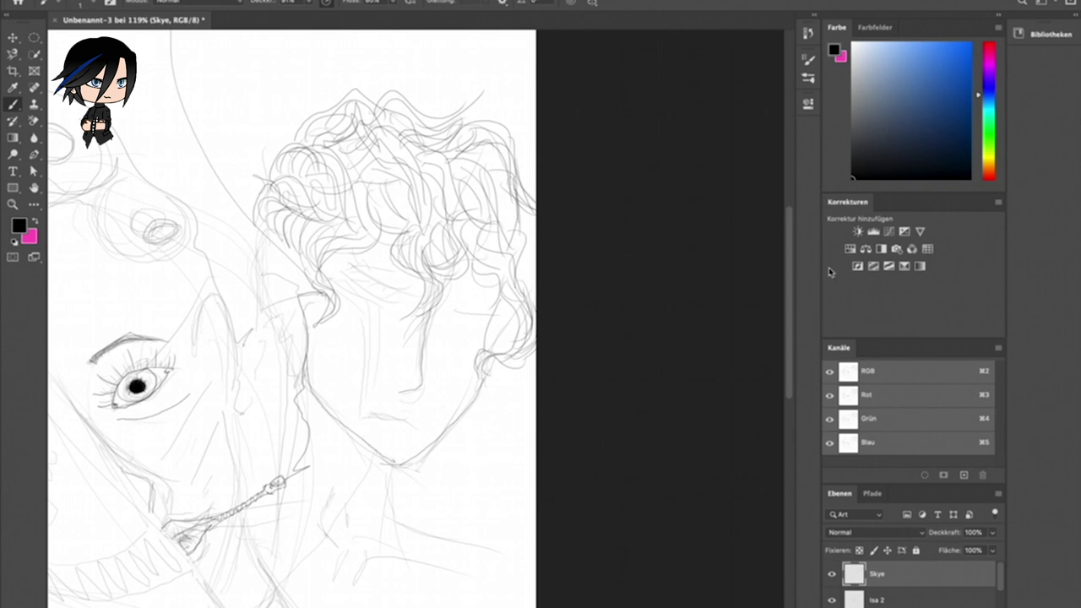
pyautogui.moveTo(443, 398); pyautogui.dragTo(488, 335)
# Draw both eyes with their irises and the closed lips on the second figure's face.
pyautogui.moveTo(353, 322)
pyautogui.mouseDown()
pyautogui.moveTo(358, 429)
pyautogui.moveTo(370, 298)
pyautogui.moveTo(398, 306)
pyautogui.mouseUp()
pyautogui.moveTo(336, 307); pyautogui.dragTo(385, 286)
pyautogui.moveTo(446, 312)
pyautogui.mouseDown()
pyautogui.moveTo(473, 318)
pyautogui.moveTo(493, 298)
pyautogui.mouseUp()
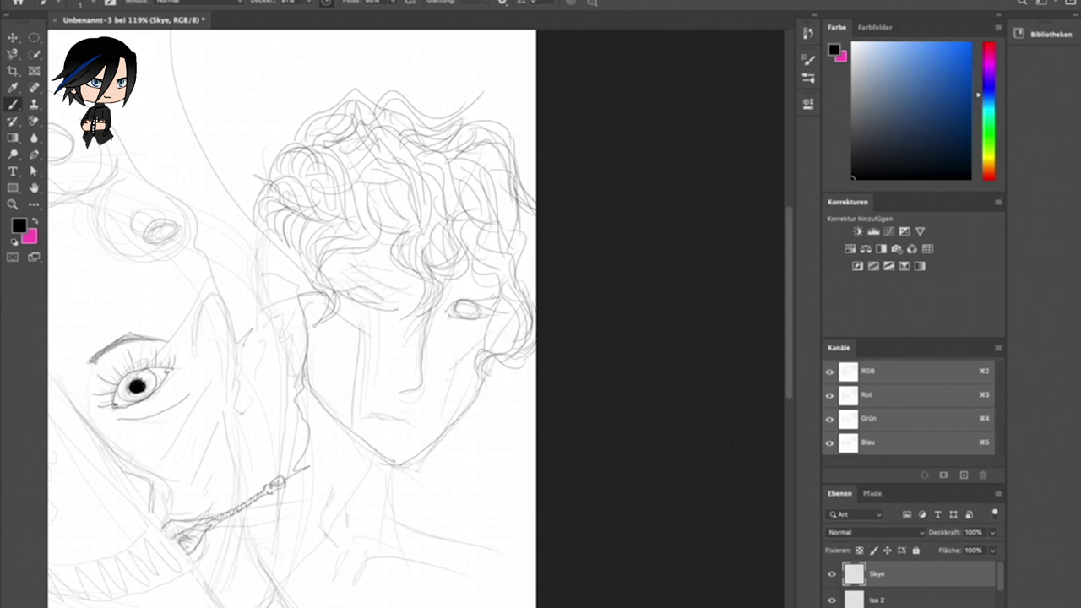
pyautogui.moveTo(361, 296); pyautogui.dragTo(388, 304)
pyautogui.moveTo(363, 413); pyautogui.dragTo(401, 411)
pyautogui.moveTo(395, 410)
pyautogui.mouseDown()
pyautogui.moveTo(436, 416)
pyautogui.moveTo(418, 415)
pyautogui.mouseUp()
pyautogui.moveTo(375, 420); pyautogui.dragTo(427, 424)
# Draw the second figure's neck, collarbone and shoulder lines below the chin.
pyautogui.moveTo(394, 466); pyautogui.dragTo(397, 517)
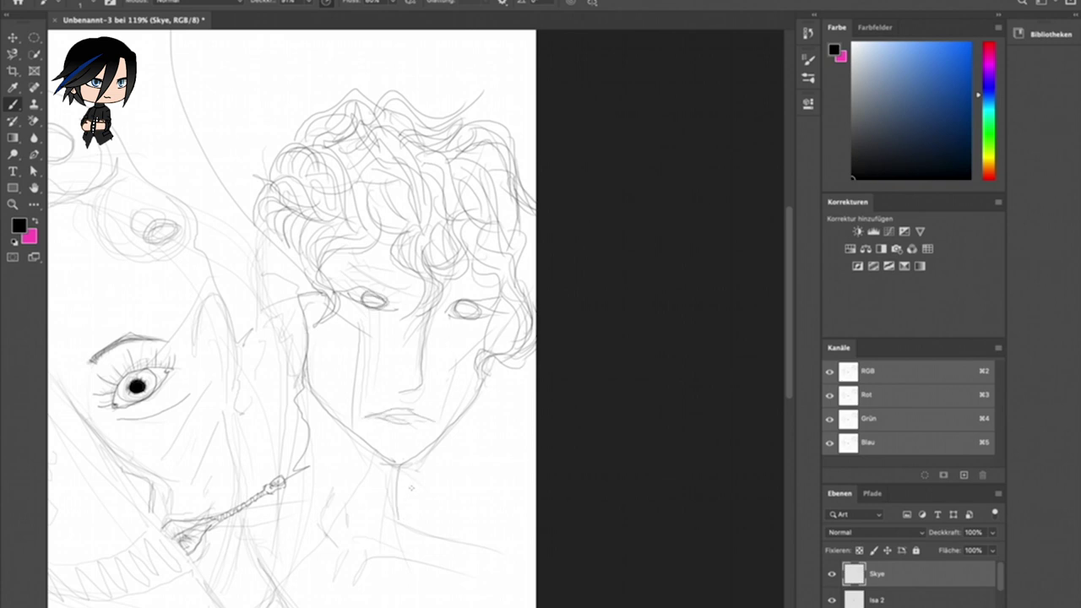
pyautogui.moveTo(335, 483); pyautogui.dragTo(347, 541)
pyautogui.moveTo(358, 520); pyautogui.dragTo(351, 579)
pyautogui.moveTo(356, 582); pyautogui.dragTo(493, 549)
pyautogui.moveTo(394, 511); pyautogui.dragTo(512, 560)
pyautogui.moveTo(396, 469); pyautogui.dragTo(397, 540)
pyautogui.moveTo(322, 471); pyautogui.dragTo(301, 549)
pyautogui.moveTo(316, 500); pyautogui.dragTo(301, 547)
pyautogui.moveTo(213, 530); pyautogui.dragTo(309, 510)
pyautogui.moveTo(393, 466); pyautogui.dragTo(390, 525)
# Darken the second figure's jaw, cheek and temple contours and the hair edge beside the ear.
pyautogui.moveTo(309, 353); pyautogui.dragTo(341, 428)
pyautogui.moveTo(307, 375); pyautogui.dragTo(392, 466)
pyautogui.moveTo(466, 402); pyautogui.dragTo(395, 469)
pyautogui.moveTo(479, 365); pyautogui.dragTo(432, 446)
pyautogui.moveTo(502, 300); pyautogui.dragTo(488, 356)
pyautogui.moveTo(304, 287); pyautogui.dragTo(325, 299)
pyautogui.moveTo(287, 222); pyautogui.dragTo(330, 312)
# Set the brush size to 28 px with a pale beige colour and shade the second figure's face and neck.
pyautogui.rightClick(361, 256)
pyautogui.press('Escape')
pyautogui.moveTo(321, 338)
pyautogui.mouseDown()
pyautogui.moveTo(372, 360)
pyautogui.moveTo(342, 250)
pyautogui.moveTo(474, 356)
pyautogui.moveTo(446, 316)
pyautogui.mouseUp()
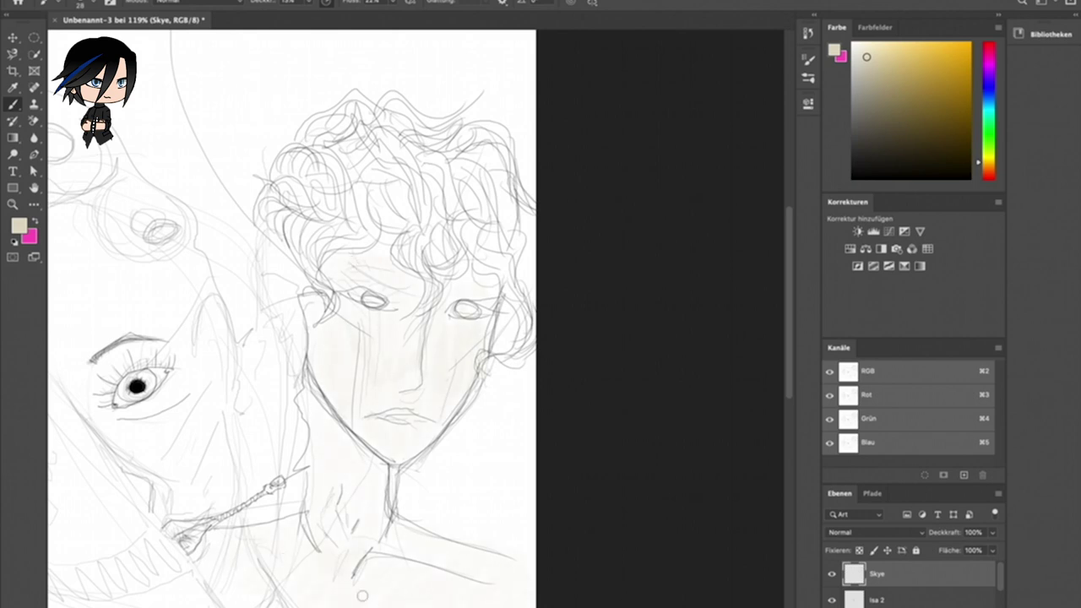
# Shade the second figure's forehead, cheeks, neck and shoulders with darker grey-beige tones.
pyautogui.keyDown('alt'); pyautogui.click(352, 468); pyautogui.keyUp('alt')
pyautogui.moveTo(320, 354); pyautogui.dragTo(342, 371)
pyautogui.keyDown('alt'); pyautogui.click(470, 567); pyautogui.keyUp('alt')
pyautogui.moveTo(318, 348); pyautogui.dragTo(339, 383)
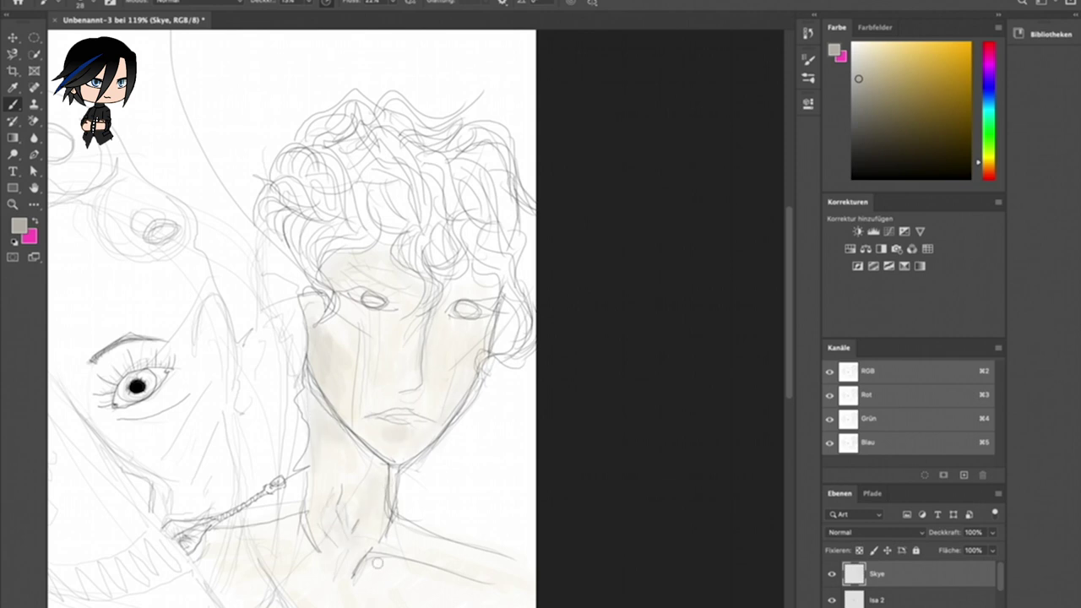
pyautogui.scroll(-3, 345, 603)
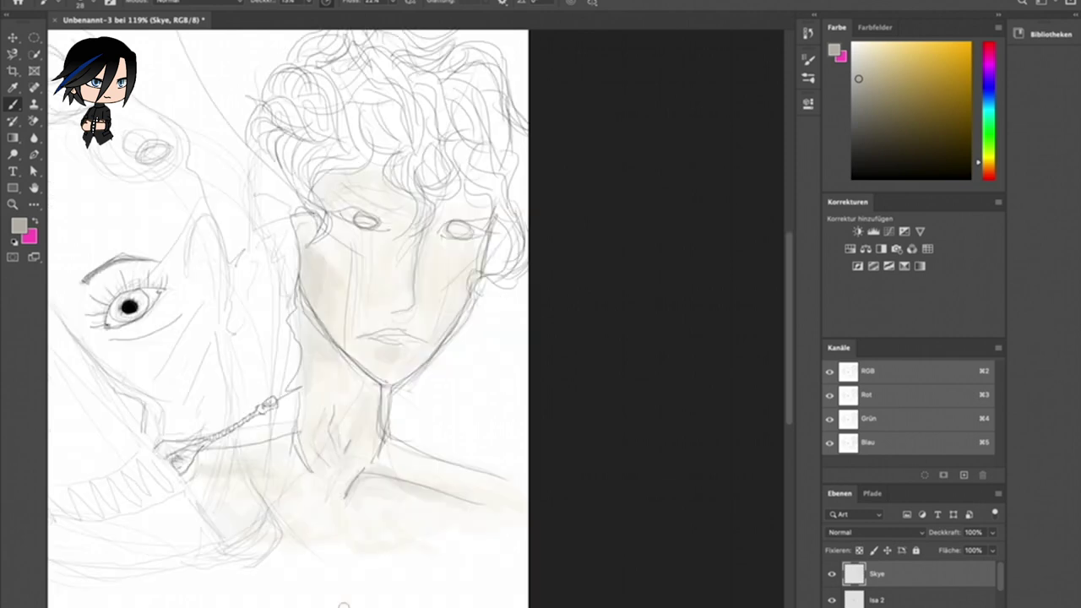
# Pick a dark grey colour and lay a light base shade over the second figure's curly hair.
pyautogui.click(992, 168)
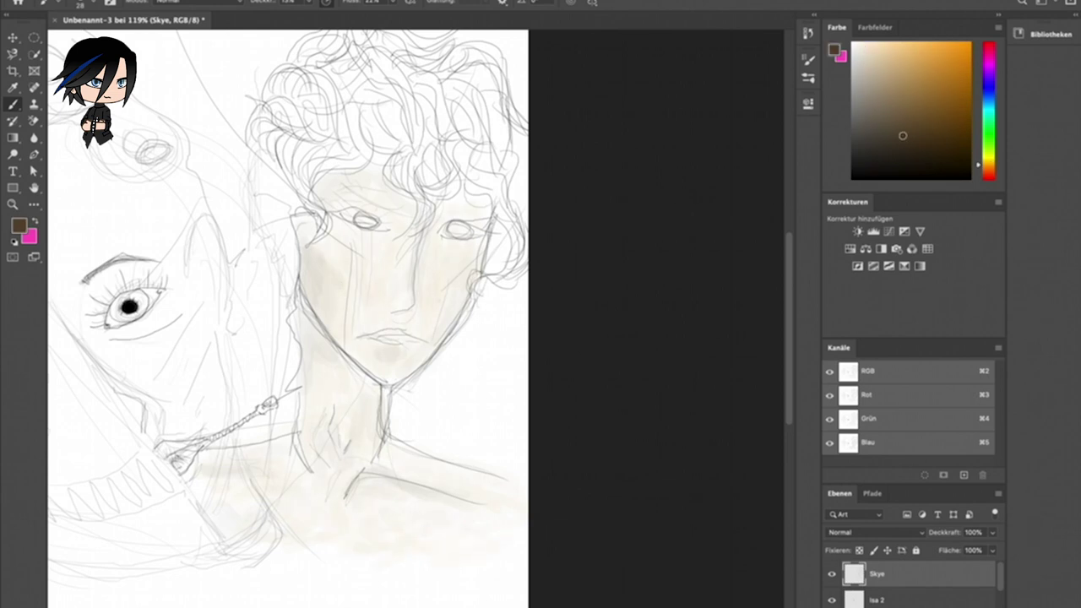
pyautogui.hscroll(5, 338, 135)
pyautogui.hscroll(-2, 350, 115)
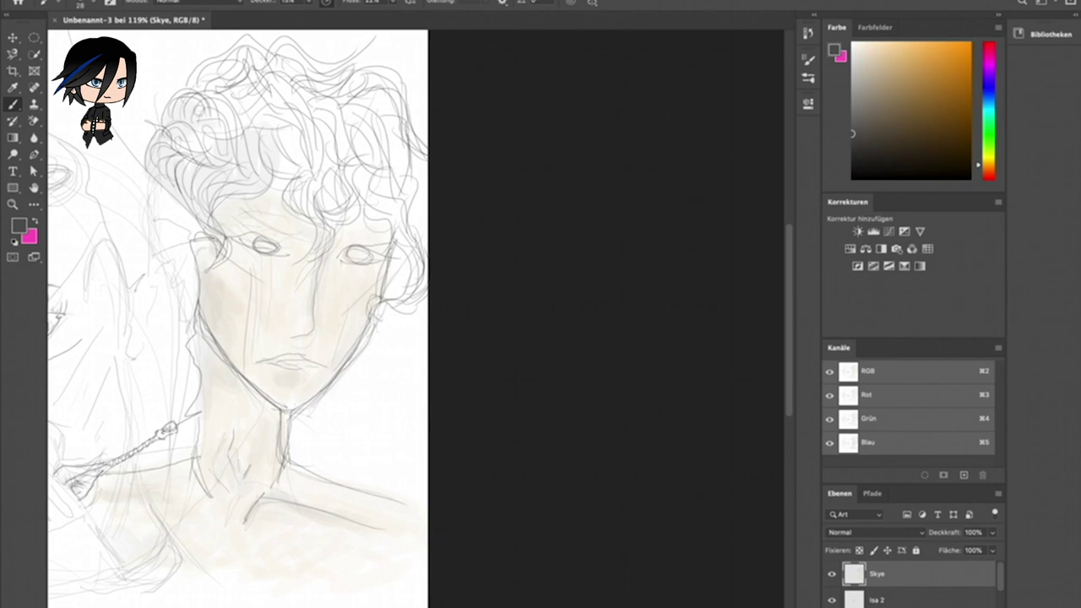
pyautogui.moveTo(261, 149)
pyautogui.mouseDown()
pyautogui.moveTo(321, 219)
pyautogui.moveTo(371, 186)
pyautogui.moveTo(355, 101)
pyautogui.moveTo(254, 76)
pyautogui.moveTo(421, 279)
pyautogui.moveTo(405, 135)
pyautogui.mouseUp()
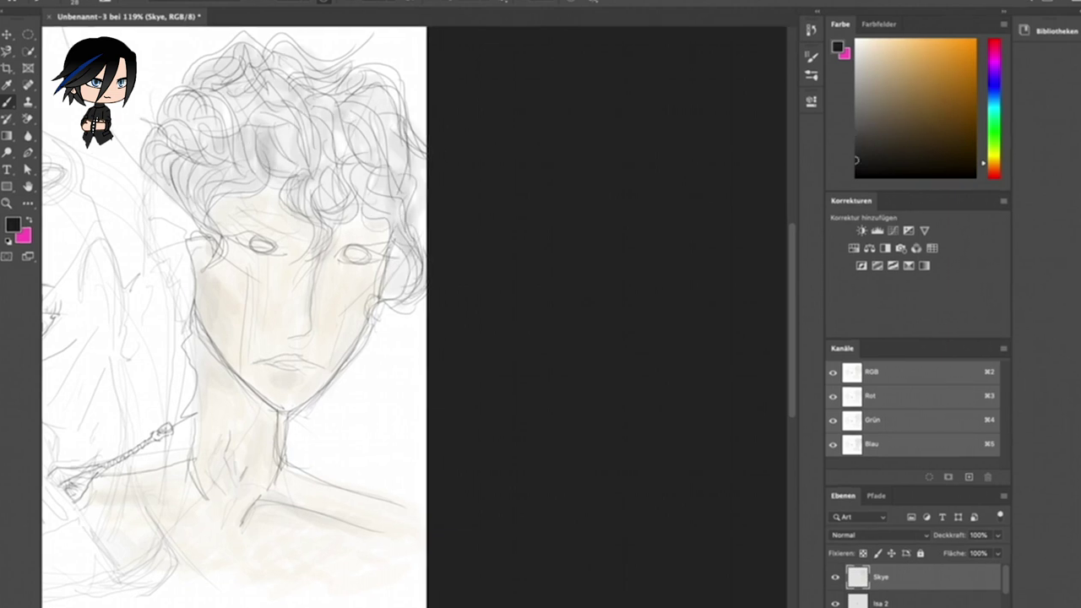
# Reduce the brush size and draw near-black curl strands along the second figure's fringe and both sides of the hair.
pyautogui.click(81, 5)
pyautogui.moveTo(295, 179)
pyautogui.mouseDown()
pyautogui.moveTo(308, 245)
pyautogui.moveTo(350, 169)
pyautogui.moveTo(392, 182)
pyautogui.moveTo(409, 295)
pyautogui.mouseUp()
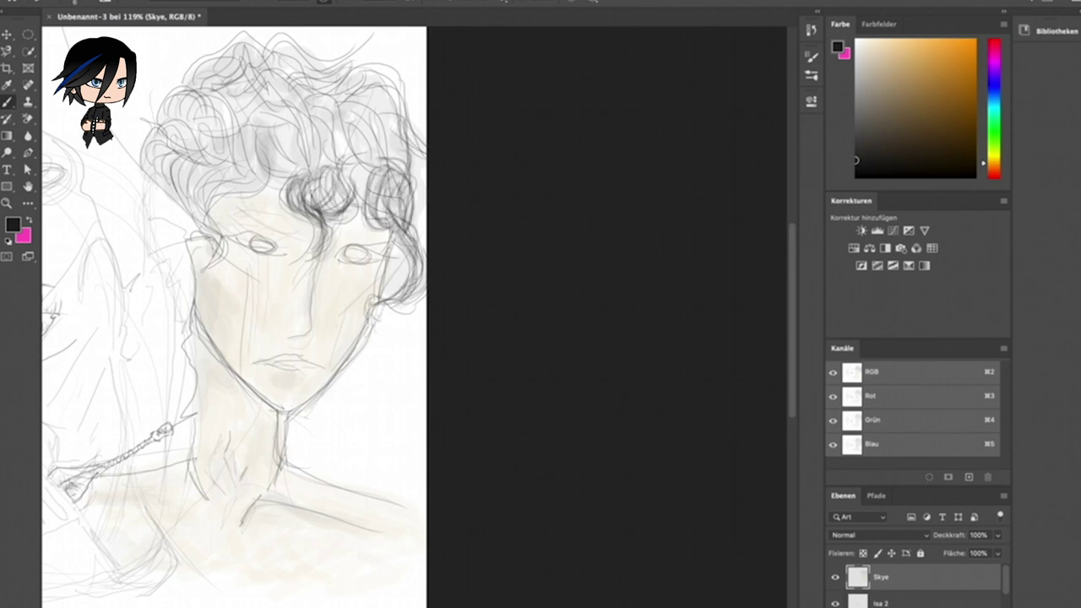
pyautogui.moveTo(405, 165); pyautogui.dragTo(393, 304)
pyautogui.moveTo(397, 245); pyautogui.dragTo(422, 143)
pyautogui.moveTo(148, 173)
pyautogui.mouseDown()
pyautogui.moveTo(224, 131)
pyautogui.moveTo(262, 211)
pyautogui.moveTo(164, 93)
pyautogui.mouseUp()
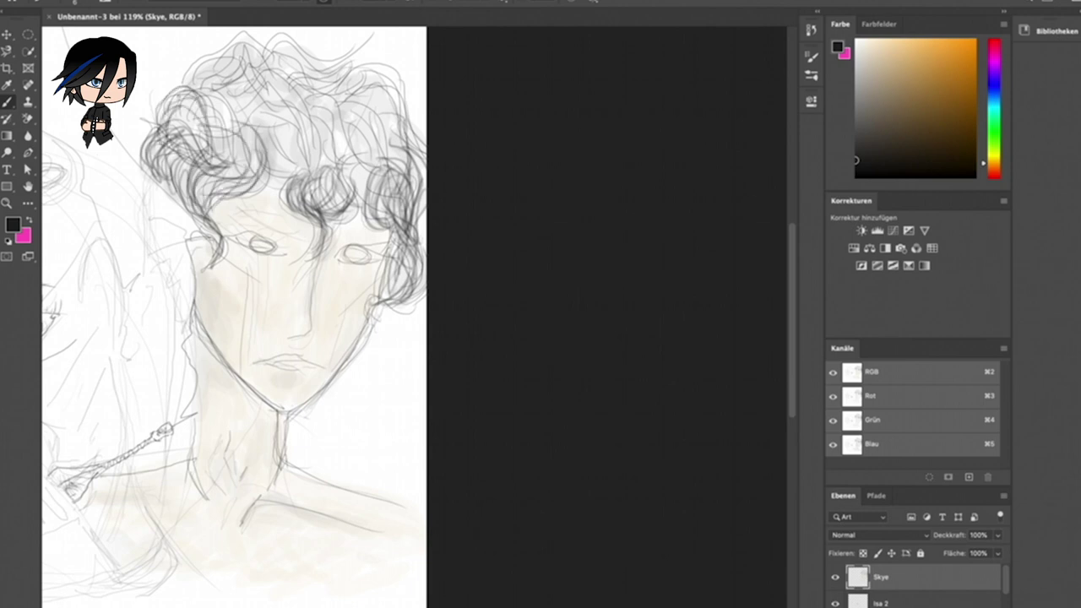
# Draw near-black curl strands across the crown of the second figure's hair, from the left side over to the right.
pyautogui.moveTo(253, 182); pyautogui.dragTo(308, 126)
pyautogui.moveTo(288, 76); pyautogui.dragTo(212, 143)
pyautogui.moveTo(313, 93); pyautogui.dragTo(232, 169)
pyautogui.moveTo(190, 101)
pyautogui.mouseDown()
pyautogui.moveTo(262, 165)
pyautogui.moveTo(292, 42)
pyautogui.mouseUp()
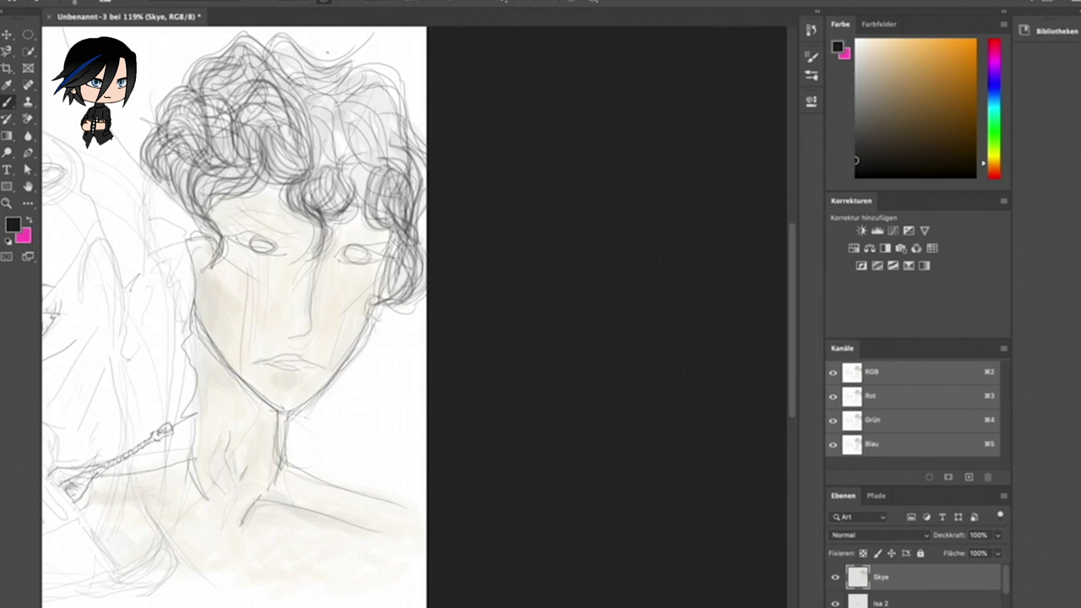
pyautogui.moveTo(295, 93)
pyautogui.mouseDown()
pyautogui.moveTo(397, 164)
pyautogui.moveTo(367, 165)
pyautogui.mouseUp()
pyautogui.moveTo(317, 118)
pyautogui.mouseDown()
pyautogui.moveTo(401, 84)
pyautogui.moveTo(408, 169)
pyautogui.mouseUp()
pyautogui.moveTo(342, 93); pyautogui.dragTo(399, 162)
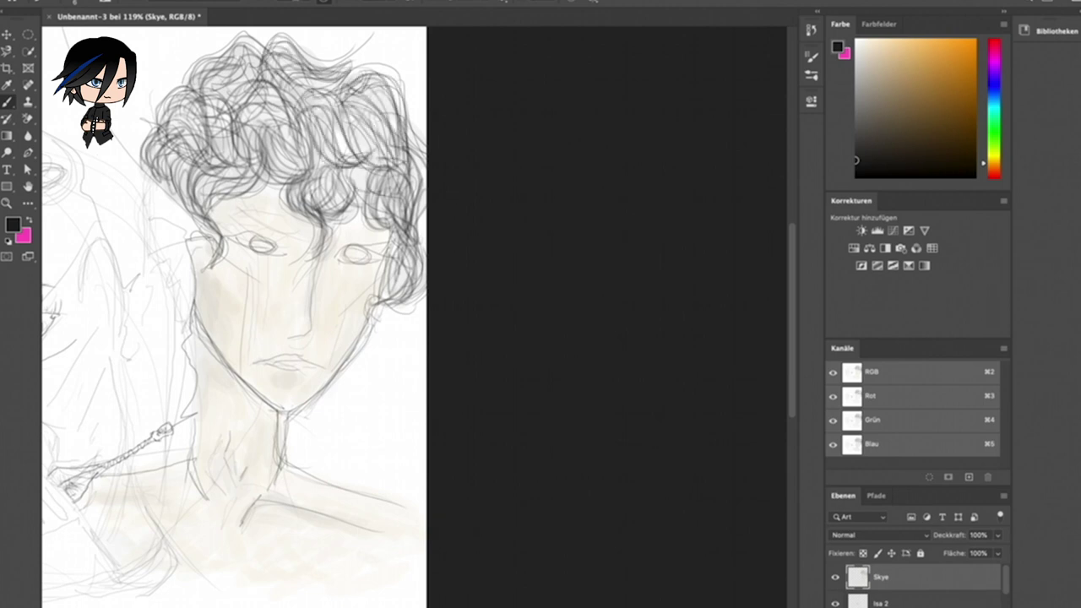
# Enlarge the brush and fill the second figure's curls with broad dark strokes from crown to fringe.
pyautogui.moveTo(228, 89)
pyautogui.mouseDown()
pyautogui.moveTo(283, 160)
pyautogui.moveTo(378, 215)
pyautogui.moveTo(418, 295)
pyautogui.mouseUp()
pyautogui.moveTo(414, 203)
pyautogui.mouseDown()
pyautogui.moveTo(169, 144)
pyautogui.moveTo(253, 118)
pyautogui.moveTo(338, 59)
pyautogui.moveTo(406, 84)
pyautogui.mouseUp()
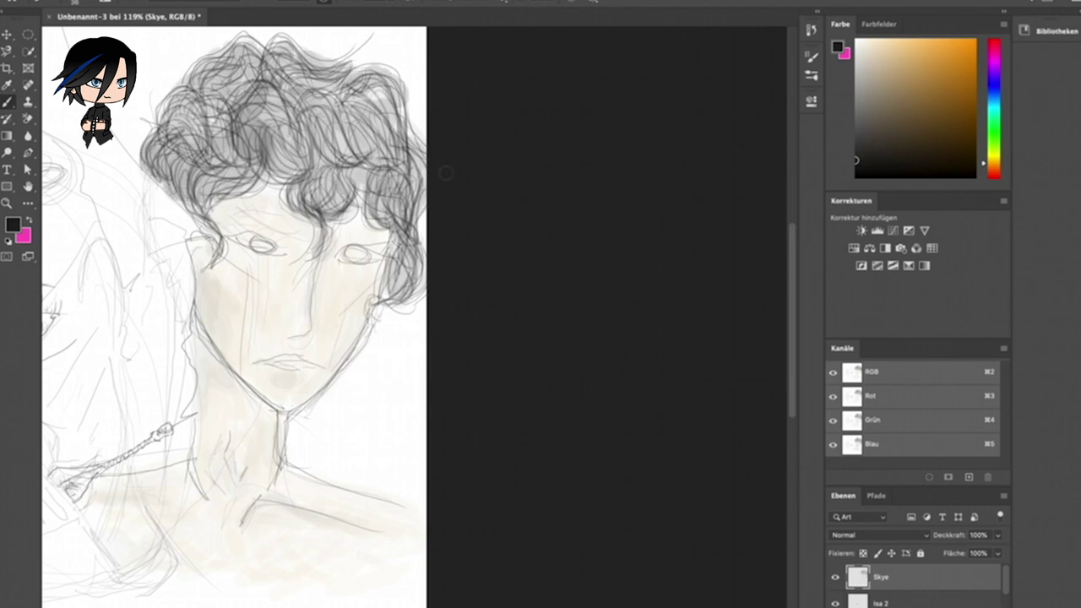
pyautogui.moveTo(177, 135)
pyautogui.mouseDown()
pyautogui.moveTo(152, 161)
pyautogui.moveTo(165, 181)
pyautogui.moveTo(219, 105)
pyautogui.moveTo(232, 160)
pyautogui.moveTo(198, 224)
pyautogui.moveTo(279, 51)
pyautogui.moveTo(321, 186)
pyautogui.mouseUp()
pyautogui.moveTo(253, 126)
pyautogui.mouseDown()
pyautogui.moveTo(330, 245)
pyautogui.moveTo(355, 119)
pyautogui.moveTo(414, 270)
pyautogui.mouseUp()
pyautogui.moveTo(271, 55)
pyautogui.mouseDown()
pyautogui.moveTo(364, 160)
pyautogui.moveTo(418, 110)
pyautogui.moveTo(389, 186)
pyautogui.mouseUp()
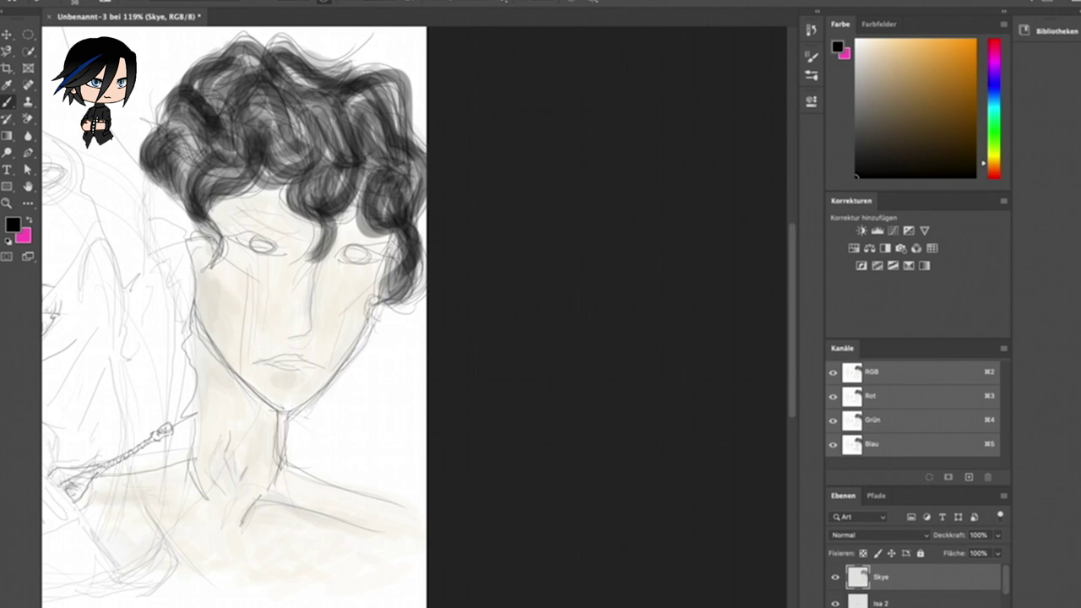
# Deepen the shadows between the second figure's curls with broad pure black strokes.
pyautogui.moveTo(152, 127); pyautogui.dragTo(195, 173)
pyautogui.moveTo(177, 98); pyautogui.dragTo(372, 190)
pyautogui.moveTo(215, 64); pyautogui.dragTo(185, 143)
pyautogui.moveTo(262, 173); pyautogui.dragTo(313, 119)
pyautogui.click(390, 4)
pyautogui.moveTo(160, 148)
pyautogui.mouseDown()
pyautogui.moveTo(203, 185)
pyautogui.moveTo(313, 85)
pyautogui.moveTo(338, 194)
pyautogui.mouseUp()
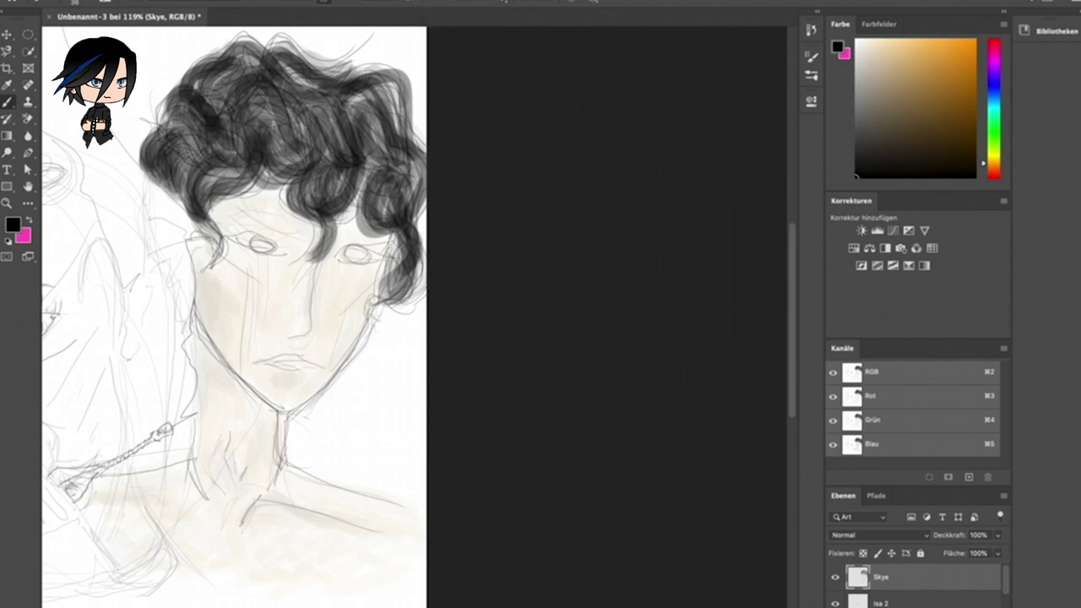
pyautogui.moveTo(405, 211); pyautogui.dragTo(355, 93)
pyautogui.moveTo(279, 105); pyautogui.dragTo(325, 58)
# Draw fine black strands with a smaller brush over the left curls, the crown and the forehead locks.
pyautogui.click(38, 2)
pyautogui.click(397, 2)
pyautogui.click(312, 2)
pyautogui.moveTo(150, 135); pyautogui.dragTo(228, 261)
pyautogui.moveTo(216, 190); pyautogui.dragTo(279, 118)
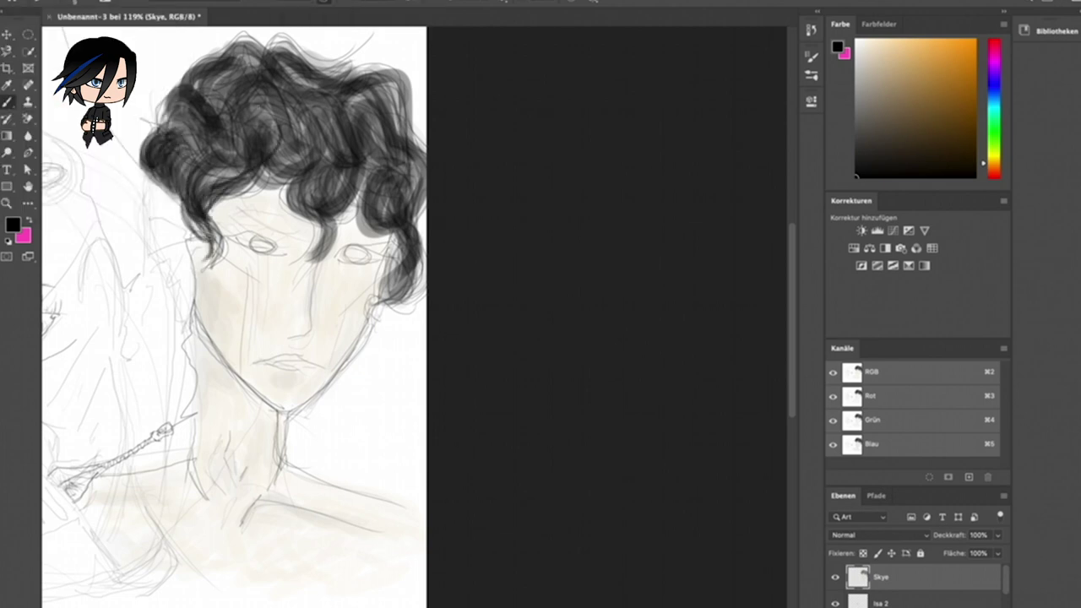
pyautogui.moveTo(154, 125); pyautogui.dragTo(270, 46)
pyautogui.moveTo(211, 101)
pyautogui.mouseDown()
pyautogui.moveTo(262, 174)
pyautogui.moveTo(316, 93)
pyautogui.mouseUp()
pyautogui.moveTo(279, 169)
pyautogui.mouseDown()
pyautogui.moveTo(355, 85)
pyautogui.moveTo(287, 224)
pyautogui.mouseUp()
pyautogui.moveTo(353, 169); pyautogui.dragTo(325, 250)
# Draw fine black strands over the right half of the second figure's hair, down to the lock beside the cheek.
pyautogui.moveTo(275, 51); pyautogui.dragTo(385, 136)
pyautogui.moveTo(396, 67); pyautogui.dragTo(333, 164)
pyautogui.moveTo(346, 89); pyautogui.dragTo(398, 145)
pyautogui.moveTo(406, 105); pyautogui.dragTo(364, 177)
pyautogui.moveTo(380, 118); pyautogui.dragTo(334, 207)
pyautogui.moveTo(390, 152); pyautogui.dragTo(362, 228)
pyautogui.moveTo(413, 198); pyautogui.dragTo(386, 296)
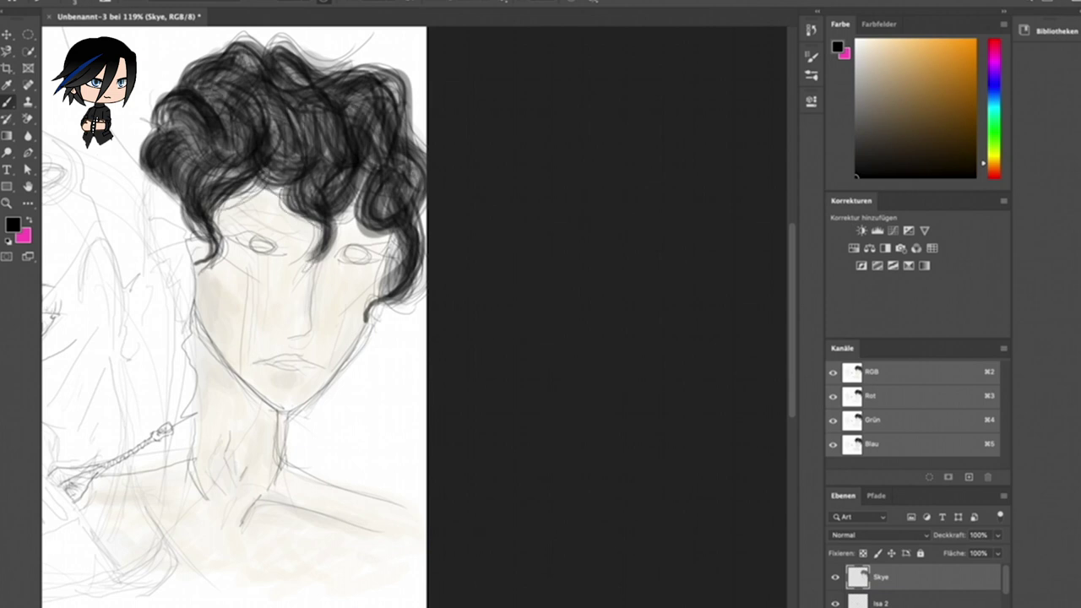
# Enlarge the brush and darken the second figure's entire hair mass to a nearly solid black.
pyautogui.rightClick(171, 79)
pyautogui.press('Escape')
pyautogui.moveTo(262, 59)
pyautogui.mouseDown()
pyautogui.moveTo(203, 102)
pyautogui.moveTo(160, 177)
pyautogui.moveTo(404, 175)
pyautogui.moveTo(253, 93)
pyautogui.moveTo(194, 127)
pyautogui.moveTo(338, 194)
pyautogui.moveTo(285, 108)
pyautogui.mouseUp()
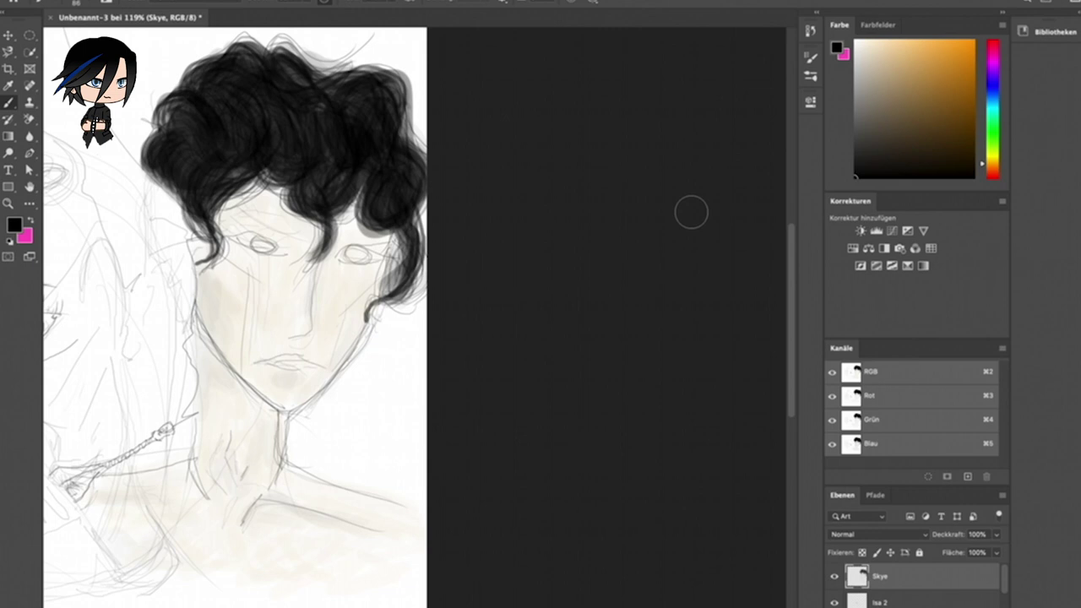
# Add a new layer named vivi and switch to the Brush tool.
pyautogui.press('super+0')
pyautogui.hotkey('ctrl', 'shift', 'alt', 'n')
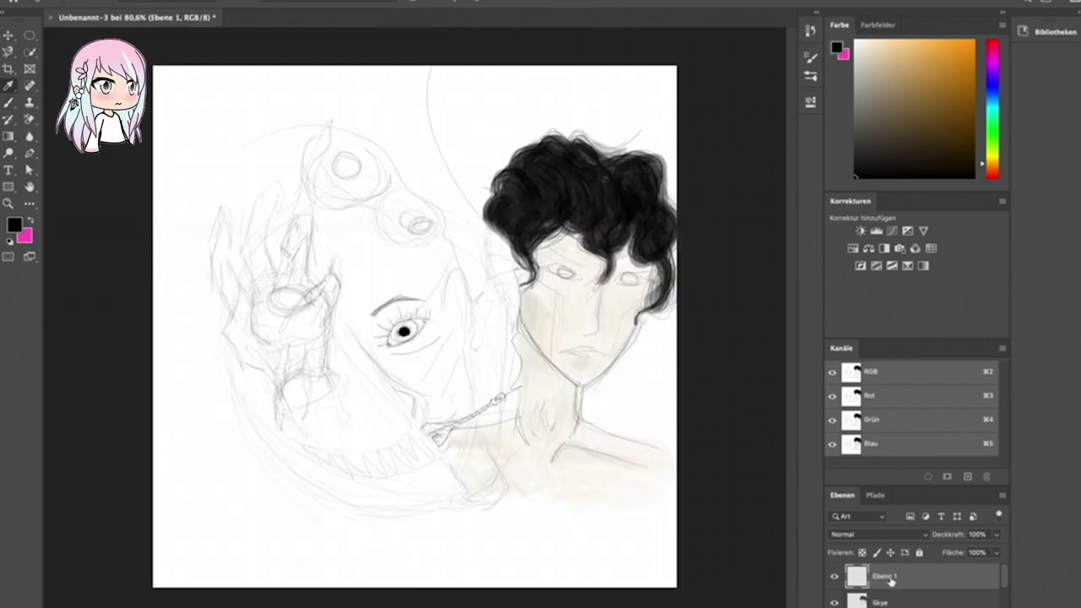
pyautogui.press('Return')
pyautogui.press('b')
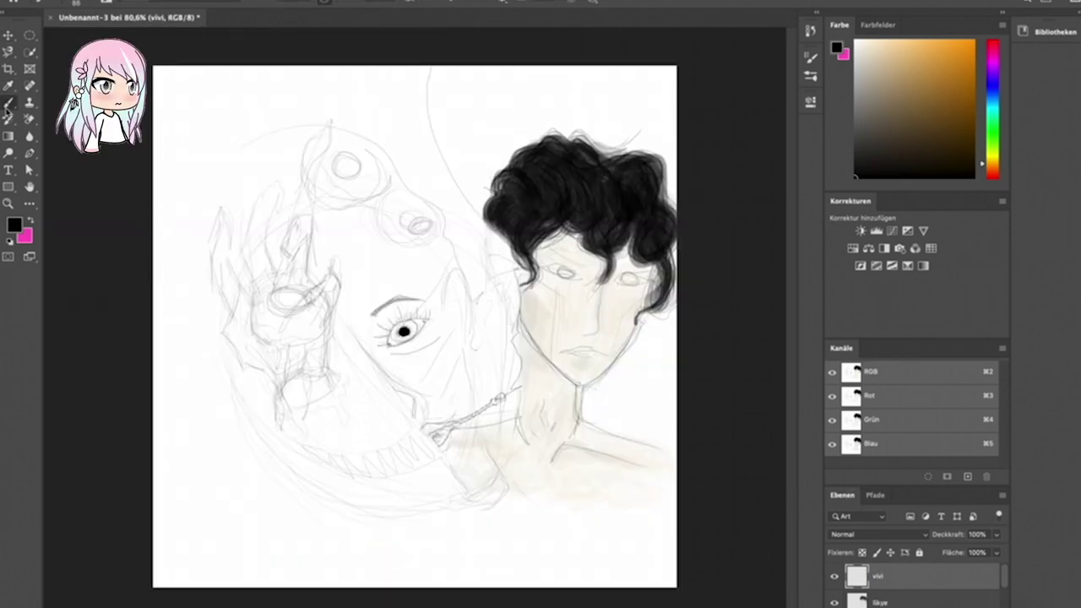
# Set a large brush with a pale pink colour and paint the upper-left background of the canvas.
pyautogui.rightClick(100, 34)
pyautogui.press('Return')
pyautogui.rightClick(89, 30)
pyautogui.moveTo(993, 58)
pyautogui.mouseDown()
pyautogui.moveTo(995, 127)
pyautogui.moveTo(1000, 57)
pyautogui.mouseUp()
pyautogui.click(874, 71)
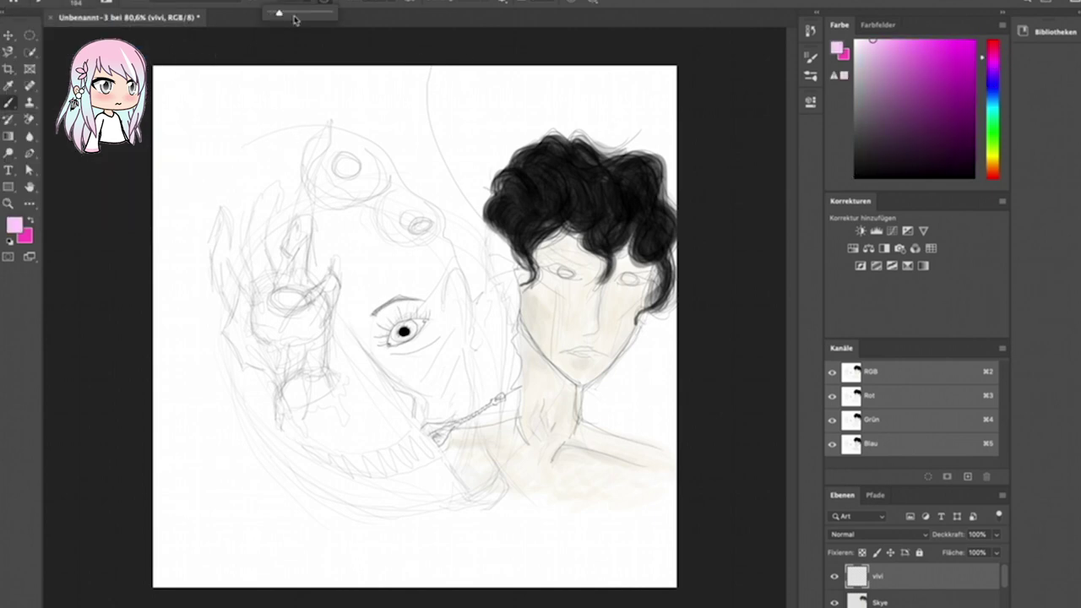
pyautogui.moveTo(174, 84)
pyautogui.mouseDown()
pyautogui.moveTo(269, 141)
pyautogui.moveTo(211, 123)
pyautogui.mouseUp()
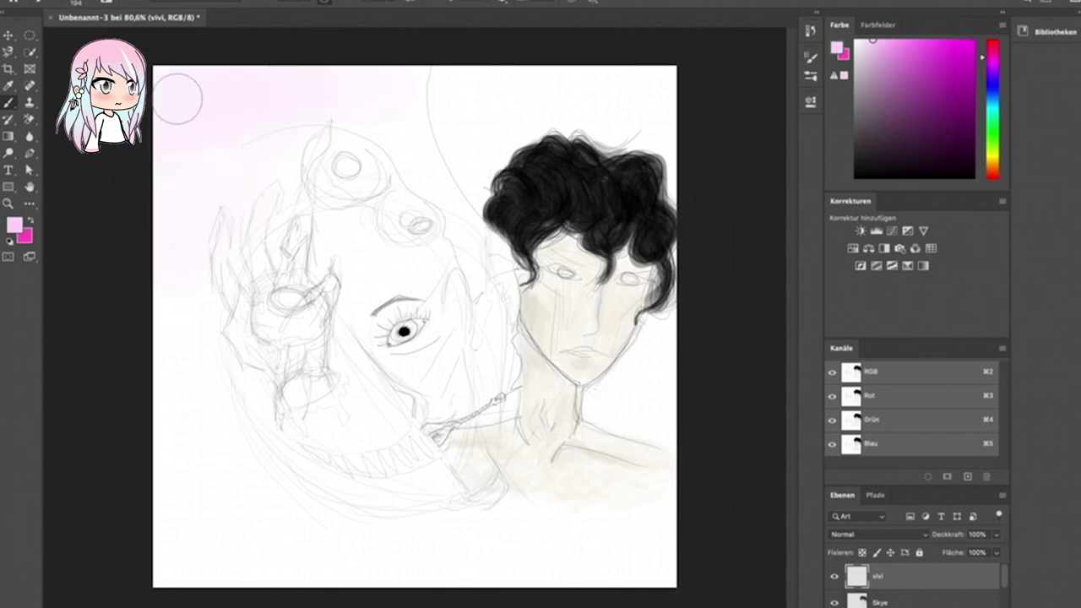
pyautogui.moveTo(166, 89)
pyautogui.mouseDown()
pyautogui.moveTo(333, 85)
pyautogui.moveTo(168, 100)
pyautogui.mouseUp()
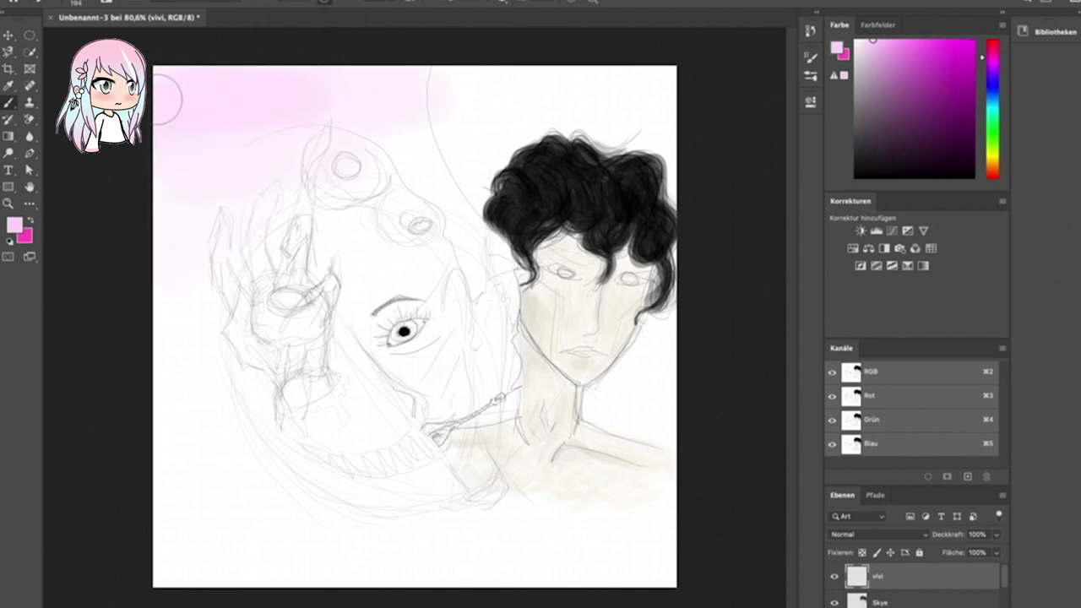
# Paint lavender, periwinkle and light blue bands below the pink on the left side of the background.
pyautogui.click(993, 67)
pyautogui.moveTo(222, 132)
pyautogui.mouseDown()
pyautogui.moveTo(208, 217)
pyautogui.moveTo(273, 178)
pyautogui.moveTo(219, 240)
pyautogui.mouseUp()
pyautogui.click(994, 78)
pyautogui.moveTo(220, 162)
pyautogui.mouseDown()
pyautogui.moveTo(174, 188)
pyautogui.moveTo(225, 324)
pyautogui.moveTo(202, 372)
pyautogui.mouseUp()
pyautogui.click(994, 99)
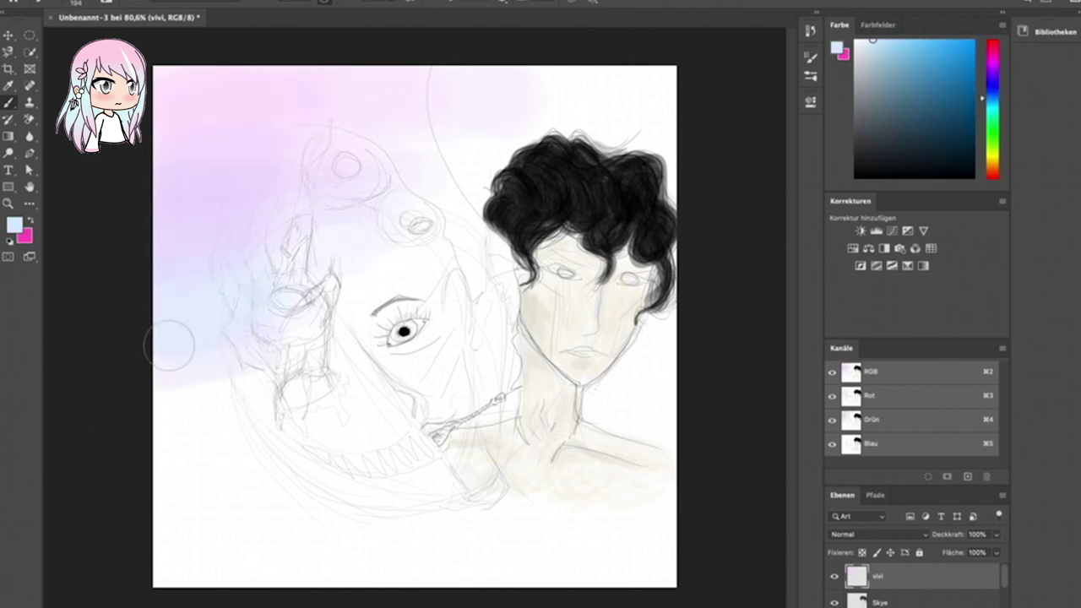
pyautogui.click(993, 112)
pyautogui.moveTo(215, 294)
pyautogui.mouseDown()
pyautogui.moveTo(171, 314)
pyautogui.moveTo(357, 377)
pyautogui.mouseUp()
# Paint mint green, pale yellow-orange and pale red bands down to the lower-left edge of the background.
pyautogui.click(994, 131)
pyautogui.moveTo(175, 398); pyautogui.dragTo(272, 446)
pyautogui.click(992, 157)
pyautogui.click(992, 165)
pyautogui.moveTo(238, 467); pyautogui.dragTo(259, 530)
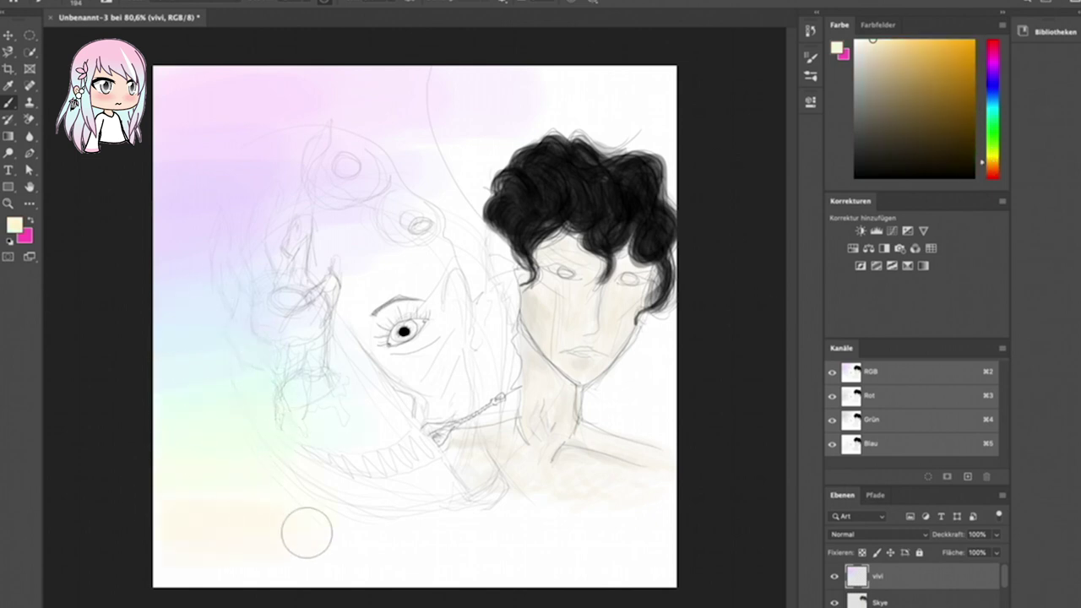
pyautogui.click(992, 177)
pyautogui.moveTo(203, 568)
pyautogui.mouseDown()
pyautogui.moveTo(279, 575)
pyautogui.moveTo(216, 564)
pyautogui.mouseUp()
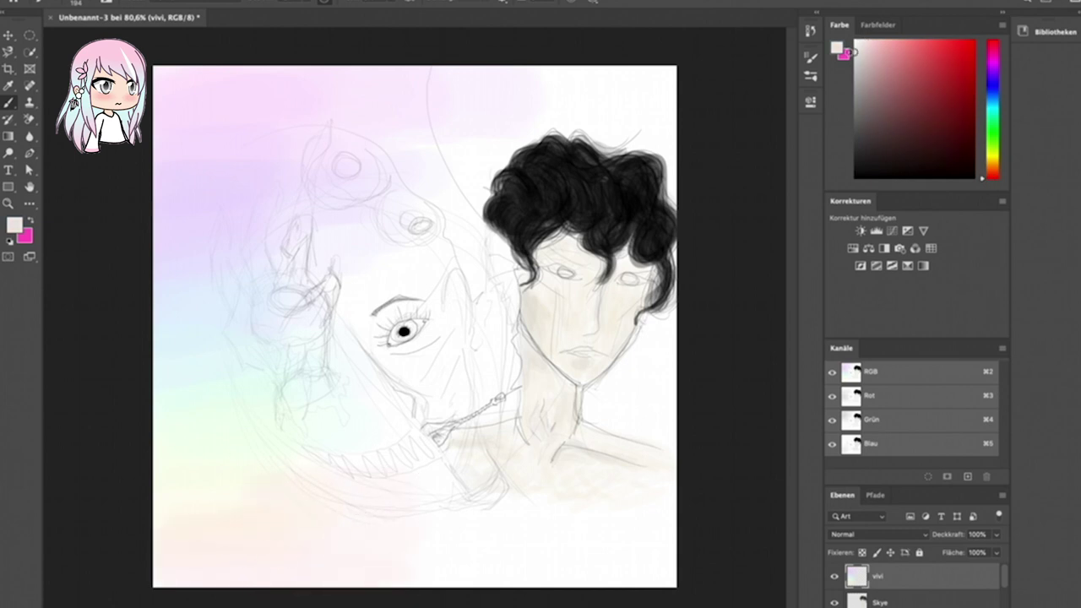
# Cover the right half of the background with light grey strokes around and over the second figure.
pyautogui.moveTo(473, 160)
pyautogui.mouseDown()
pyautogui.moveTo(641, 161)
pyautogui.moveTo(608, 254)
pyautogui.mouseUp()
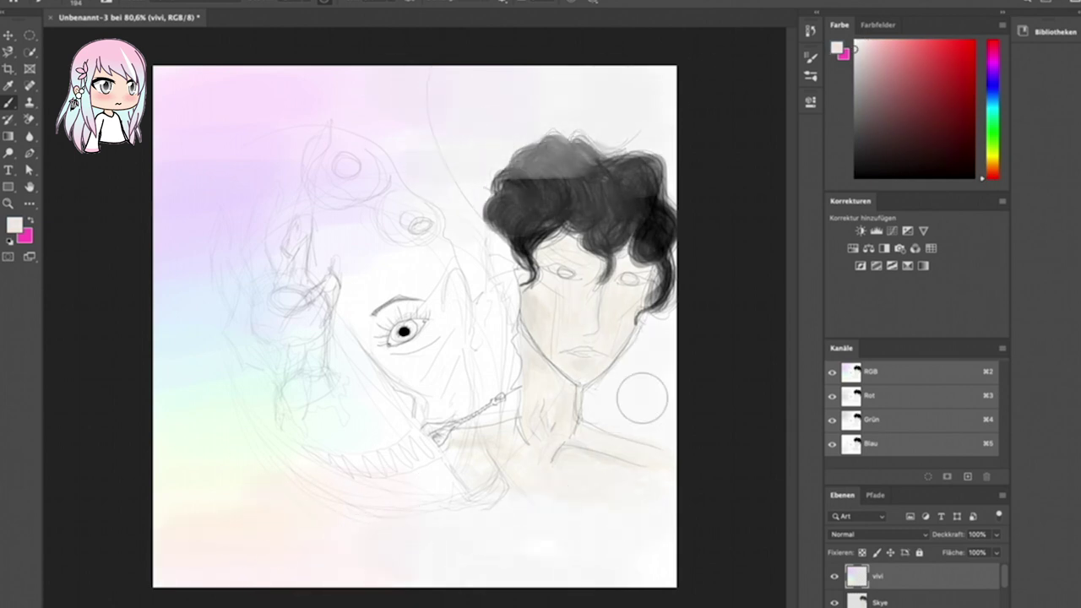
pyautogui.keyDown('alt'); pyautogui.click(520, 89); pyautogui.keyUp('alt')
pyautogui.moveTo(520, 89)
pyautogui.mouseDown()
pyautogui.moveTo(499, 152)
pyautogui.moveTo(625, 439)
pyautogui.mouseUp()
pyautogui.moveTo(448, 549)
pyautogui.mouseDown()
pyautogui.moveTo(659, 541)
pyautogui.moveTo(391, 514)
pyautogui.moveTo(321, 549)
pyautogui.mouseUp()
pyautogui.keyDown('alt'); pyautogui.click(499, 487); pyautogui.keyUp('alt')
pyautogui.moveTo(592, 93)
pyautogui.mouseDown()
pyautogui.moveTo(504, 79)
pyautogui.moveTo(654, 105)
pyautogui.moveTo(470, 106)
pyautogui.mouseUp()
pyautogui.moveTo(692, 211)
pyautogui.mouseDown()
pyautogui.moveTo(535, 483)
pyautogui.moveTo(531, 545)
pyautogui.moveTo(494, 562)
pyautogui.mouseUp()
# Paint darker grey clouds at the upper right, beside the second figure's neck and along the lower right of the background.
pyautogui.keyDown('alt'); pyautogui.click(511, 563); pyautogui.keyUp('alt')
pyautogui.moveTo(667, 89)
pyautogui.mouseDown()
pyautogui.moveTo(558, 88)
pyautogui.moveTo(651, 398)
pyautogui.moveTo(692, 495)
pyautogui.moveTo(684, 456)
pyautogui.mouseUp()
pyautogui.click(76, 2)
pyautogui.click(77, 2)
pyautogui.keyDown('alt'); pyautogui.click(611, 152); pyautogui.keyUp('alt')
pyautogui.moveTo(608, 409)
pyautogui.mouseDown()
pyautogui.moveTo(657, 375)
pyautogui.moveTo(647, 415)
pyautogui.moveTo(514, 570)
pyautogui.moveTo(492, 561)
pyautogui.moveTo(613, 553)
pyautogui.mouseUp()
# Move the vivi layer beneath the figure layers, directly above Feelings, and reduce the brush to a thin line size.
pyautogui.scroll(-1, 911, 583)
pyautogui.scroll(2, 911, 583)
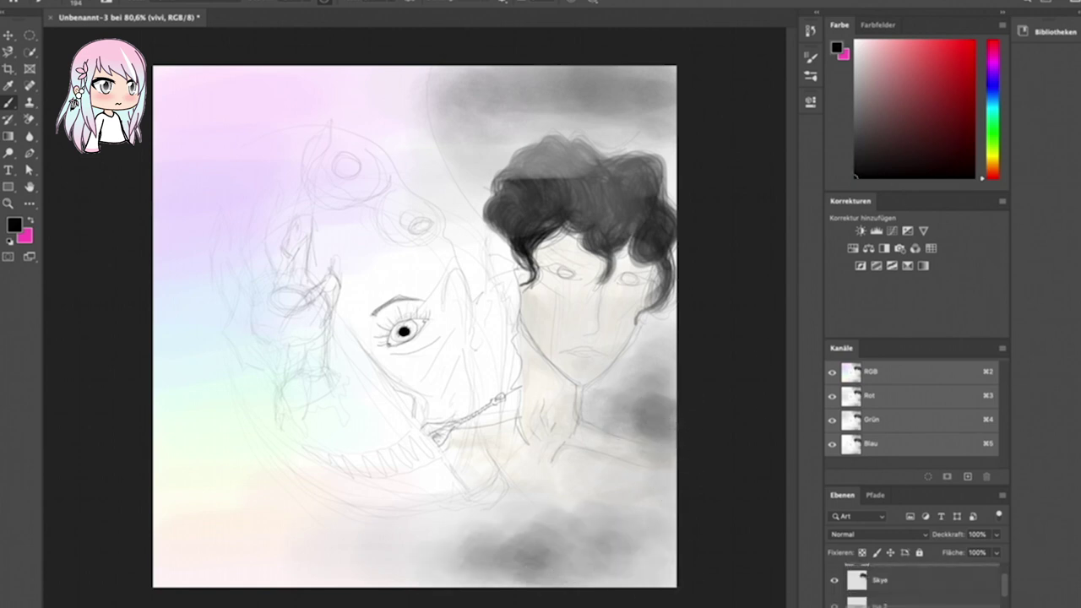
pyautogui.click(80, 4)
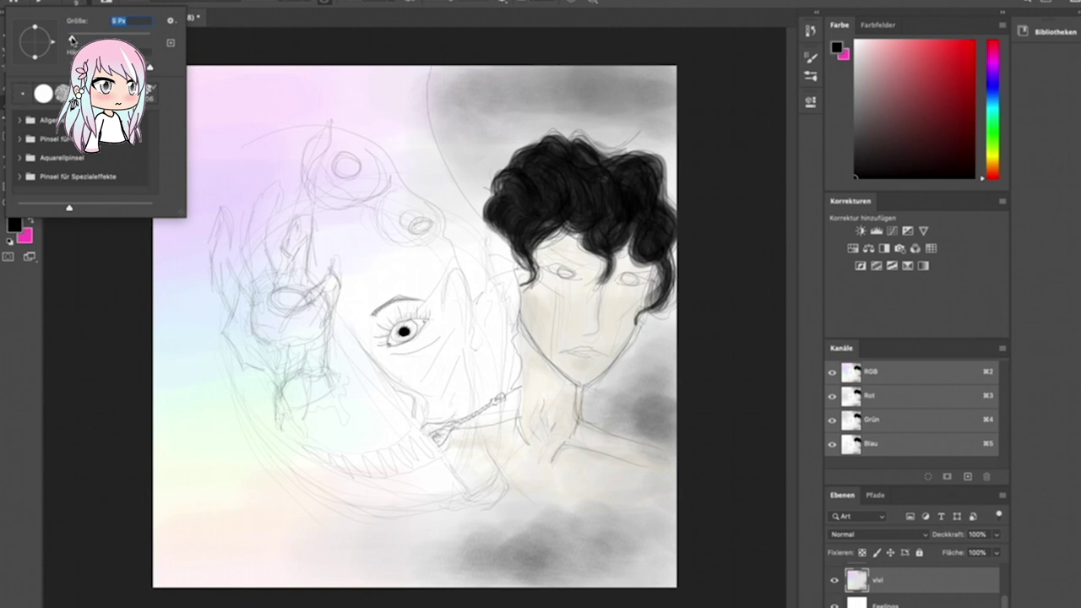
pyautogui.press('Return')
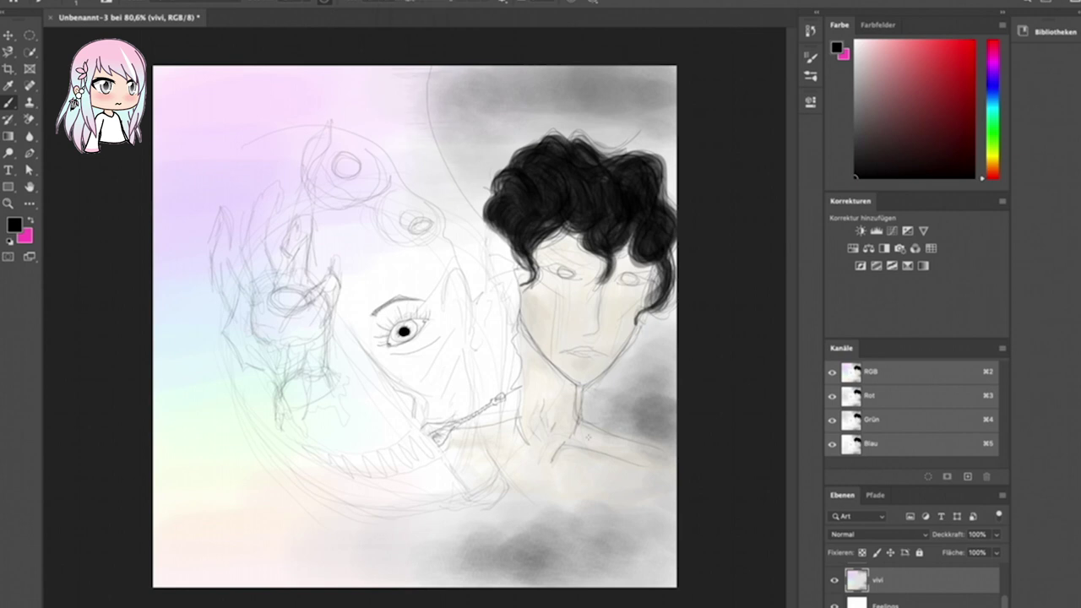
# Add a new layer named Drew.
pyautogui.hotkey('ctrl', 'shift', 'alt', 'n')
pyautogui.write('Drew')
pyautogui.press('Return')
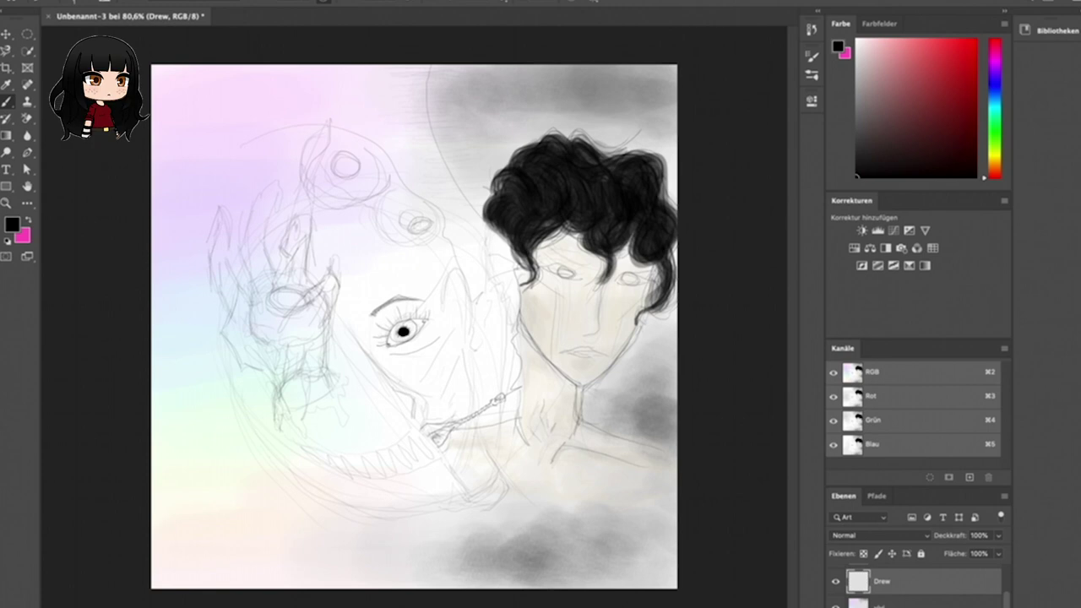
# On the Isa 2 layer, draw the first figure's body outline down to the canvas edge and a hair strand above the eye.
pyautogui.click(880, 576)
pyautogui.scroll(3, 338, 412)
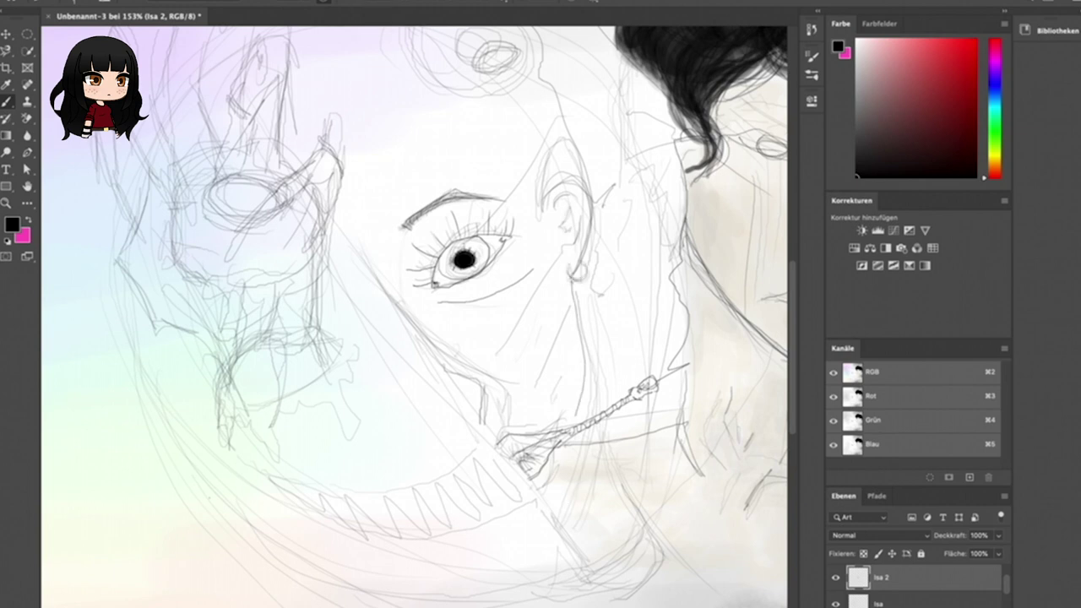
pyautogui.scroll(-3, 505, 585)
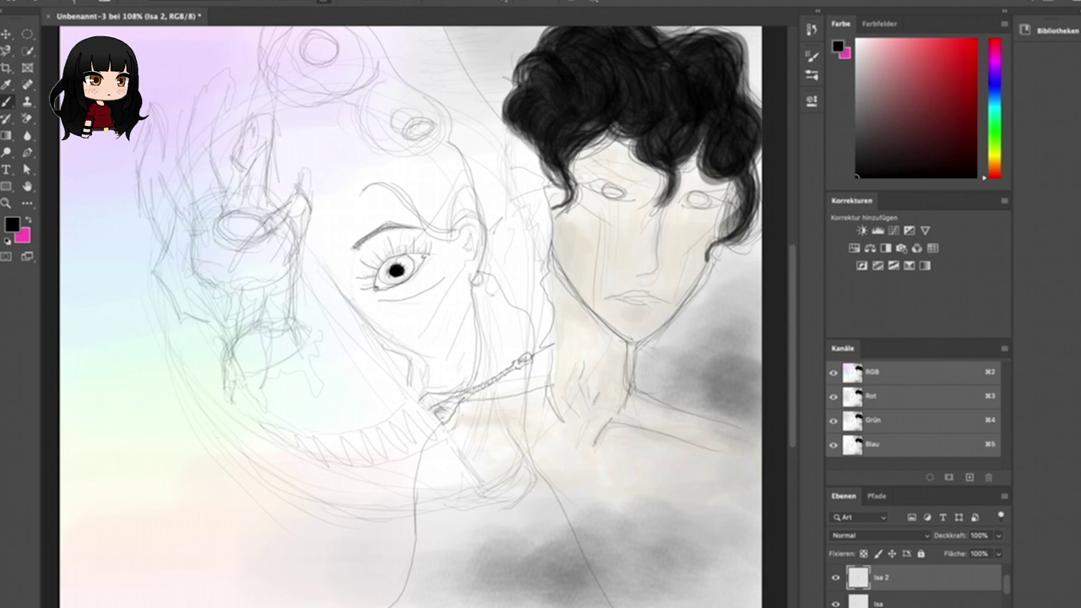
pyautogui.scroll(5, 591, 422)
pyautogui.moveTo(344, 179)
pyautogui.mouseDown()
pyautogui.moveTo(354, 456)
pyautogui.moveTo(406, 224)
pyautogui.mouseUp()
pyautogui.moveTo(405, 225); pyautogui.dragTo(461, 103)
# Enlarge the brush and fill the first figure's body below the braided cord with solid black.
pyautogui.click(97, 11)
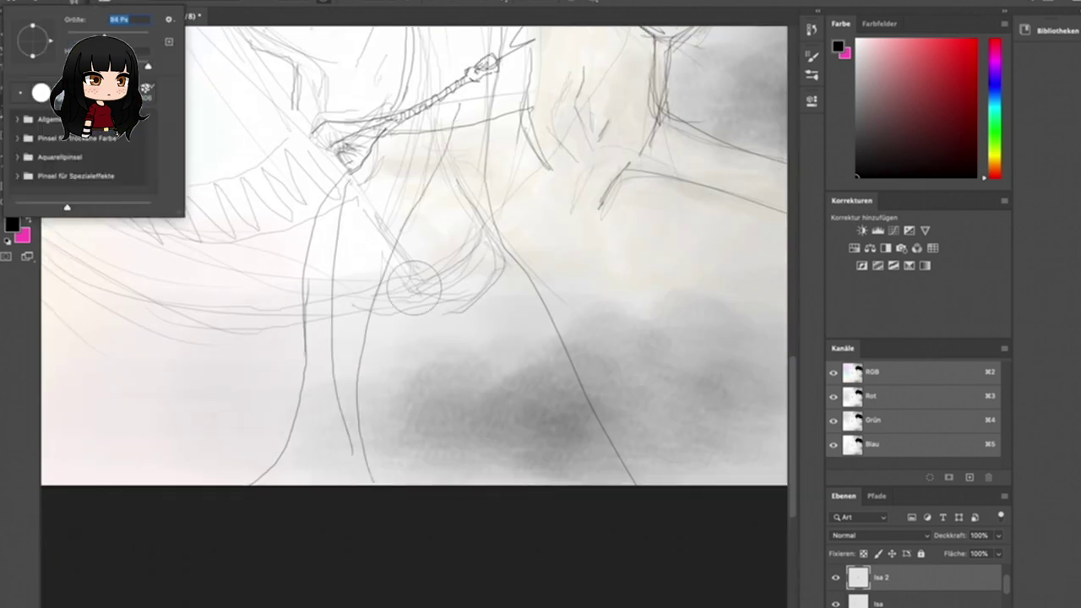
pyautogui.moveTo(359, 224); pyautogui.dragTo(359, 325)
pyautogui.moveTo(359, 181)
pyautogui.mouseDown()
pyautogui.moveTo(304, 460)
pyautogui.moveTo(270, 485)
pyautogui.mouseUp()
pyautogui.moveTo(342, 308)
pyautogui.mouseDown()
pyautogui.moveTo(279, 482)
pyautogui.moveTo(398, 278)
pyautogui.moveTo(507, 481)
pyautogui.moveTo(404, 186)
pyautogui.moveTo(460, 110)
pyautogui.moveTo(478, 285)
pyautogui.moveTo(591, 439)
pyautogui.mouseUp()
pyautogui.click(97, 11)
pyautogui.moveTo(372, 152)
pyautogui.mouseDown()
pyautogui.moveTo(294, 452)
pyautogui.moveTo(448, 152)
pyautogui.moveTo(384, 169)
pyautogui.moveTo(381, 228)
pyautogui.moveTo(424, 133)
pyautogui.moveTo(473, 100)
pyautogui.moveTo(514, 323)
pyautogui.mouseUp()
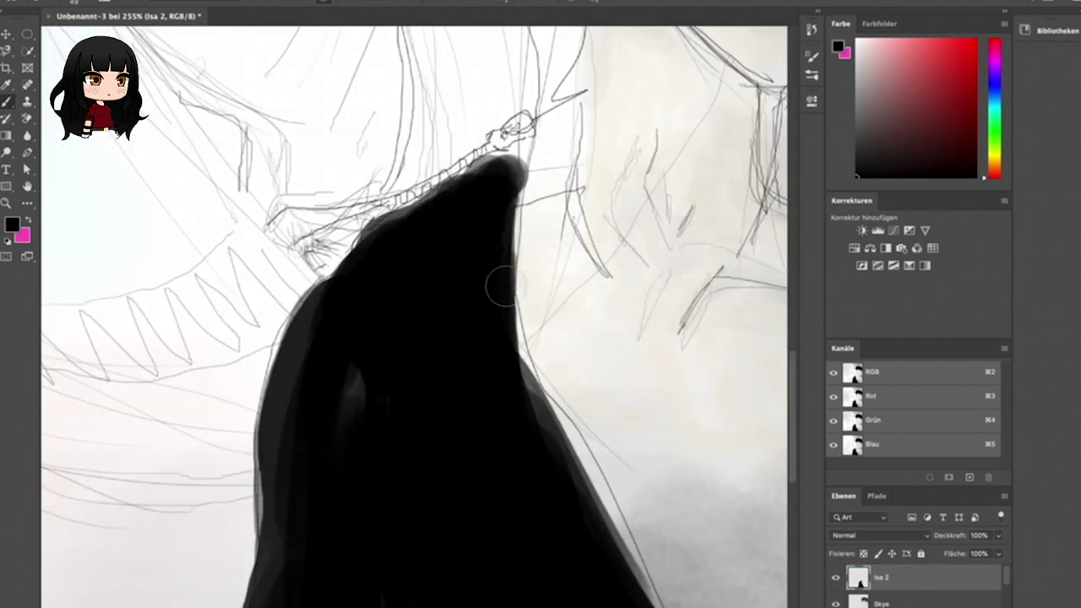
# Pick a dark grey colour and paint fold highlights along the first figure's black garment.
pyautogui.scroll(-2, 500, 287)
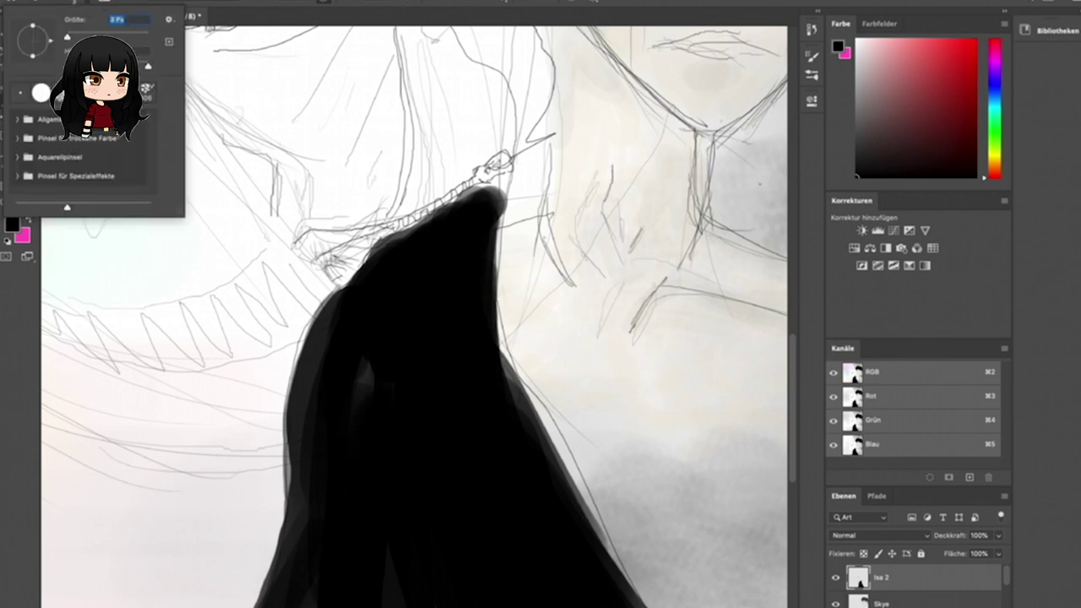
pyautogui.moveTo(387, 297); pyautogui.dragTo(314, 494)
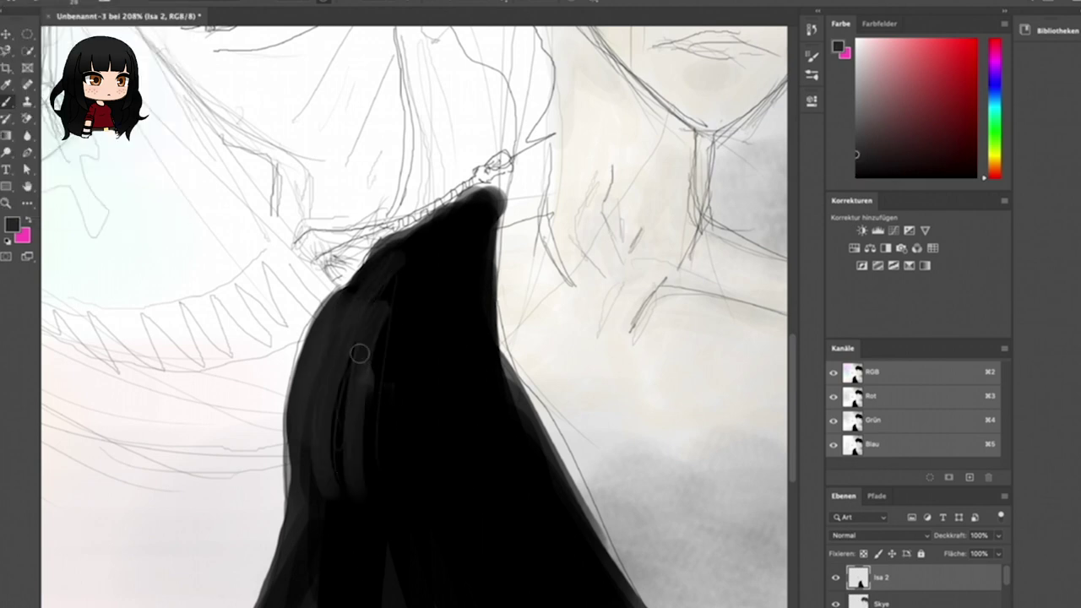
pyautogui.moveTo(370, 396); pyautogui.dragTo(302, 560)
pyautogui.moveTo(373, 474)
pyautogui.mouseDown()
pyautogui.moveTo(432, 275)
pyautogui.moveTo(449, 401)
pyautogui.moveTo(485, 206)
pyautogui.moveTo(515, 591)
pyautogui.mouseUp()
pyautogui.moveTo(473, 397); pyautogui.dragTo(591, 604)
pyautogui.moveTo(294, 405)
pyautogui.mouseDown()
pyautogui.moveTo(325, 297)
pyautogui.moveTo(414, 221)
pyautogui.mouseUp()
pyautogui.moveTo(502, 173)
pyautogui.mouseDown()
pyautogui.moveTo(499, 292)
pyautogui.moveTo(525, 409)
pyautogui.mouseUp()
# Extend the dark grey fold strokes over the shoulder and down the length of the black garment.
pyautogui.scroll(4, 526, 410)
pyautogui.moveTo(291, 268); pyautogui.dragTo(347, 489)
pyautogui.moveTo(380, 532); pyautogui.dragTo(301, 302)
pyautogui.moveTo(320, 354); pyautogui.dragTo(296, 169)
pyautogui.moveTo(363, 439)
pyautogui.mouseDown()
pyautogui.moveTo(398, 519)
pyautogui.moveTo(456, 603)
pyautogui.mouseUp()
pyautogui.scroll(-5, 414, 338)
pyautogui.moveTo(152, 66); pyautogui.dragTo(372, 473)
pyautogui.moveTo(355, 422); pyautogui.dragTo(448, 604)
pyautogui.moveTo(177, 76); pyautogui.dragTo(346, 393)
# Finish the fold strokes on the upper part of the black garment and set the brush size to 1 px.
pyautogui.scroll(-2, 317, 322)
pyautogui.moveTo(177, 312); pyautogui.dragTo(93, 549)
pyautogui.moveTo(439, 127)
pyautogui.mouseDown()
pyautogui.moveTo(388, 169)
pyautogui.moveTo(430, 196)
pyautogui.moveTo(393, 279)
pyautogui.mouseUp()
pyautogui.moveTo(473, 135); pyautogui.dragTo(444, 254)
pyautogui.scroll(5, 430, 217)
pyautogui.click(52, 3)
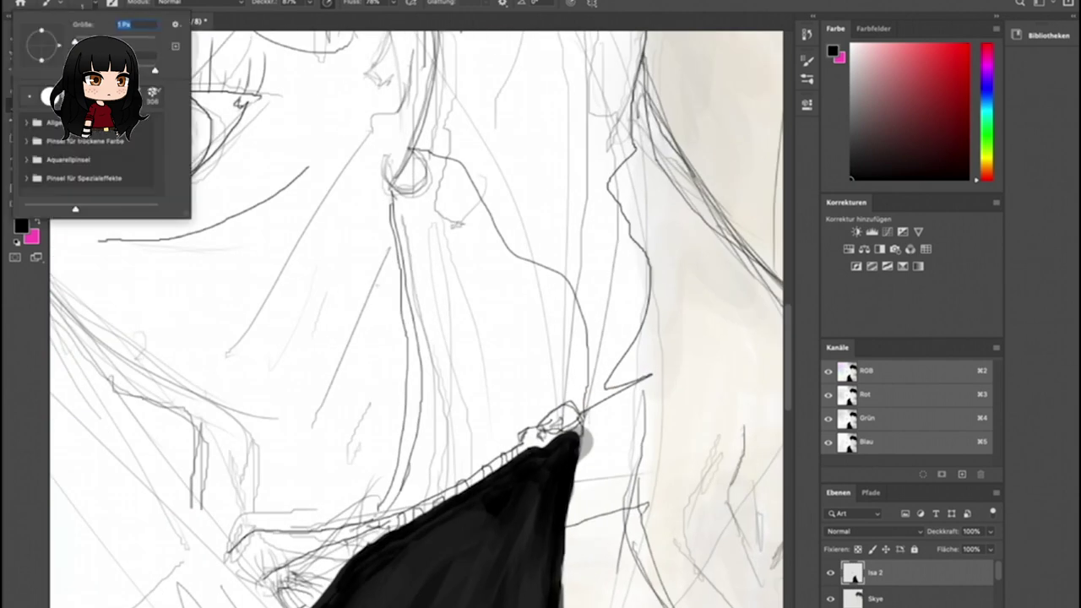
# Outline the inner edge of the garment section above the braided cord and hatch its lower corner in fine black strokes.
pyautogui.press('Return')
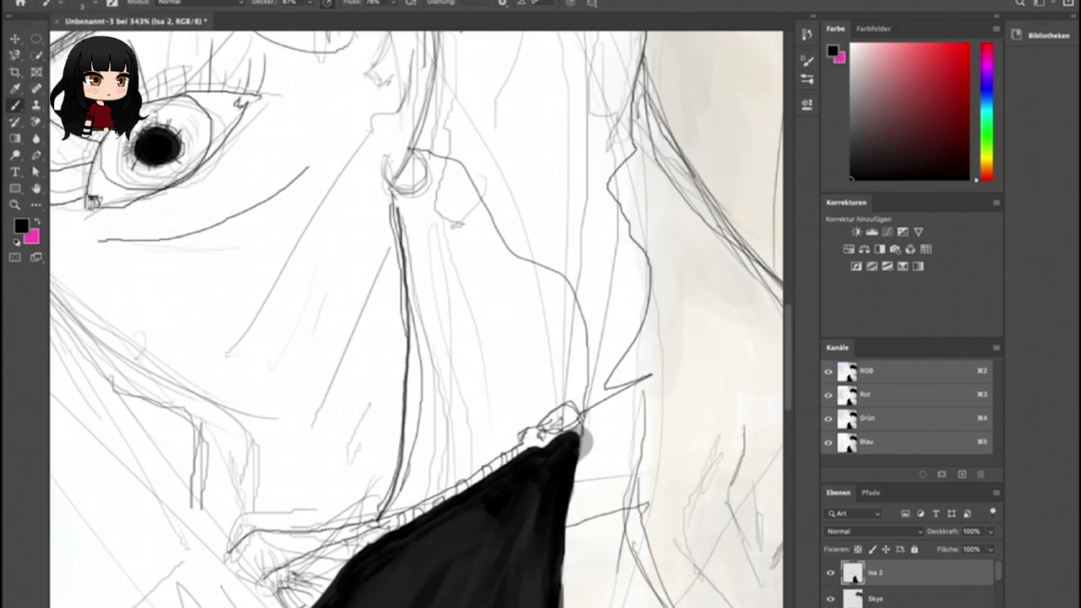
pyautogui.moveTo(422, 385); pyautogui.dragTo(397, 502)
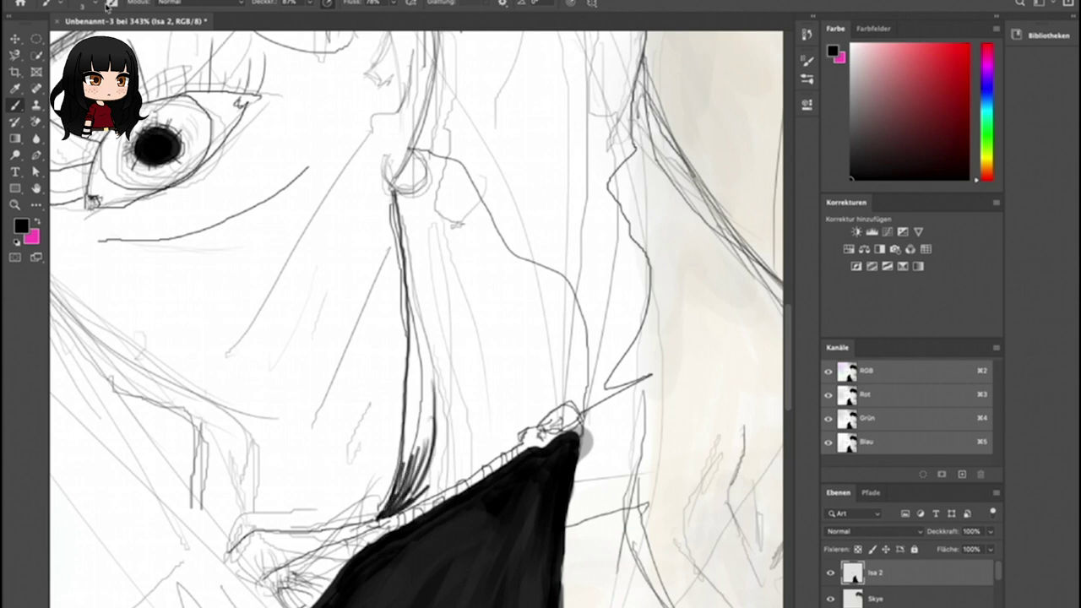
pyautogui.moveTo(448, 321); pyautogui.dragTo(443, 405)
pyautogui.moveTo(448, 279); pyautogui.dragTo(435, 439)
# Fill the garment section between the ear and the braided cord with broad black strokes.
pyautogui.moveTo(409, 169)
pyautogui.mouseDown()
pyautogui.moveTo(456, 215)
pyautogui.moveTo(481, 279)
pyautogui.mouseUp()
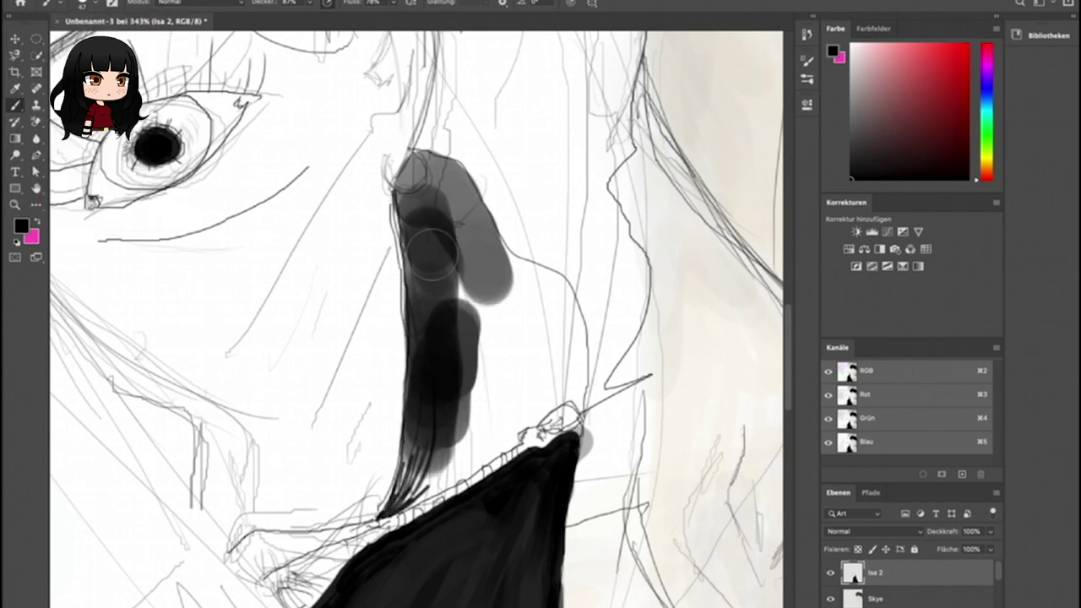
pyautogui.moveTo(477, 228); pyautogui.dragTo(532, 397)
pyautogui.moveTo(413, 169); pyautogui.dragTo(473, 270)
pyautogui.moveTo(460, 414); pyautogui.dragTo(450, 435)
pyautogui.moveTo(528, 390); pyautogui.dragTo(549, 278)
# Reduce the brush size, sample a very dark grey and paint fold strokes down the garment section above the cord.
pyautogui.press('F5')
pyautogui.press('F5')
pyautogui.press('[')
pyautogui.moveTo(421, 326)
pyautogui.mouseDown()
pyautogui.moveTo(464, 374)
pyautogui.moveTo(434, 175)
pyautogui.moveTo(562, 372)
pyautogui.moveTo(507, 352)
pyautogui.moveTo(473, 473)
pyautogui.moveTo(510, 427)
pyautogui.mouseUp()
pyautogui.keyDown('alt'); pyautogui.click(584, 262); pyautogui.keyUp('alt')
pyautogui.moveTo(427, 192)
pyautogui.mouseDown()
pyautogui.moveTo(478, 273)
pyautogui.moveTo(526, 353)
pyautogui.moveTo(528, 342)
pyautogui.moveTo(563, 381)
pyautogui.mouseUp()
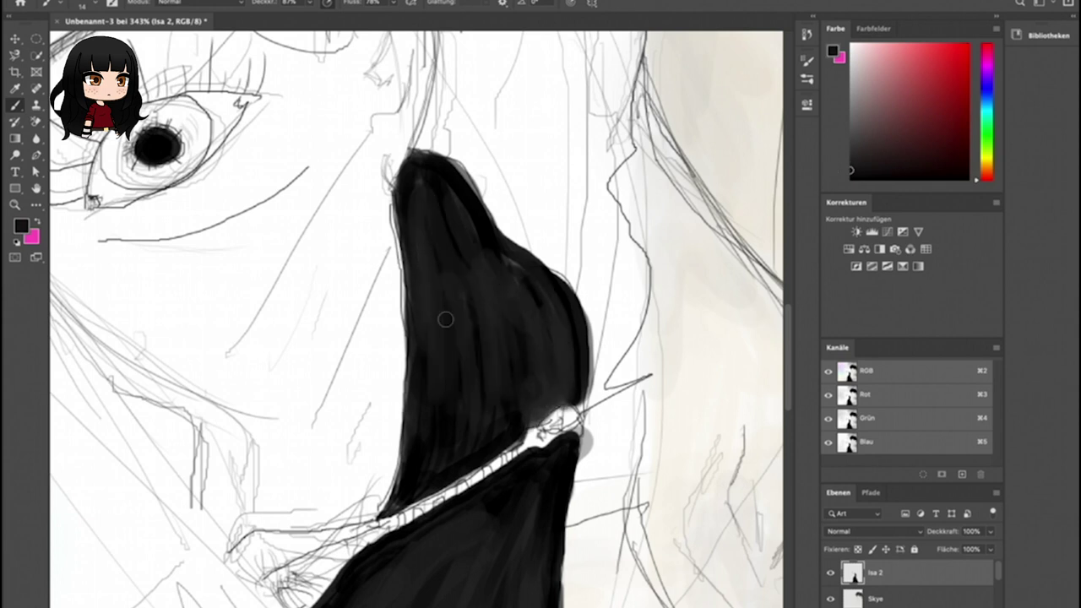
# Set the brush opacity to 38% and flow to 23%, and shade the small patch at the cord's lower end soft grey.
pyautogui.scroll(-3, 414, 336)
pyautogui.scroll(-2, 507, 380)
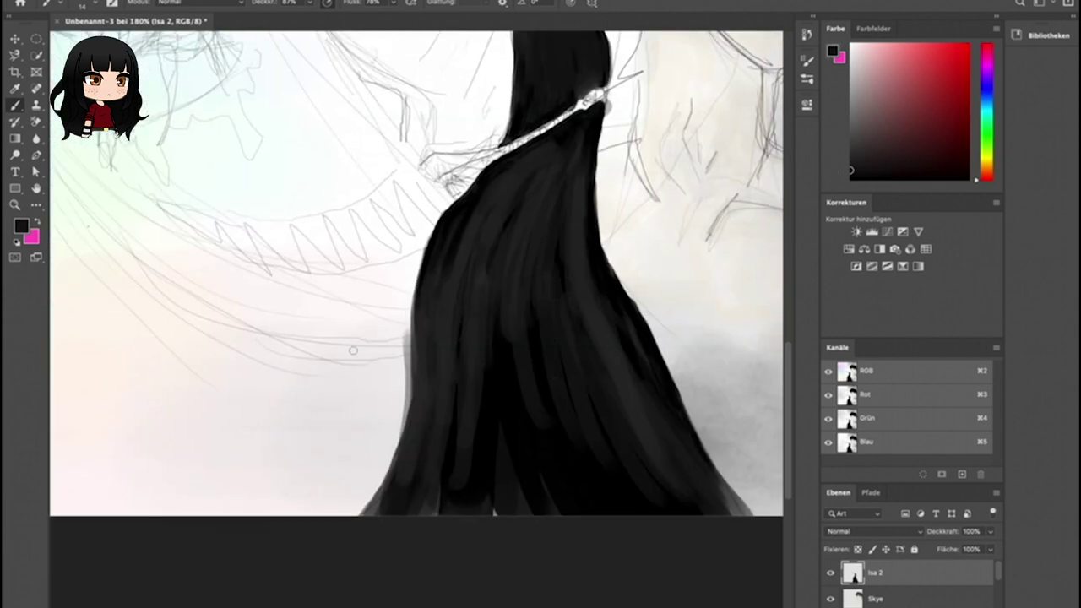
pyautogui.scroll(-2, 675, 473)
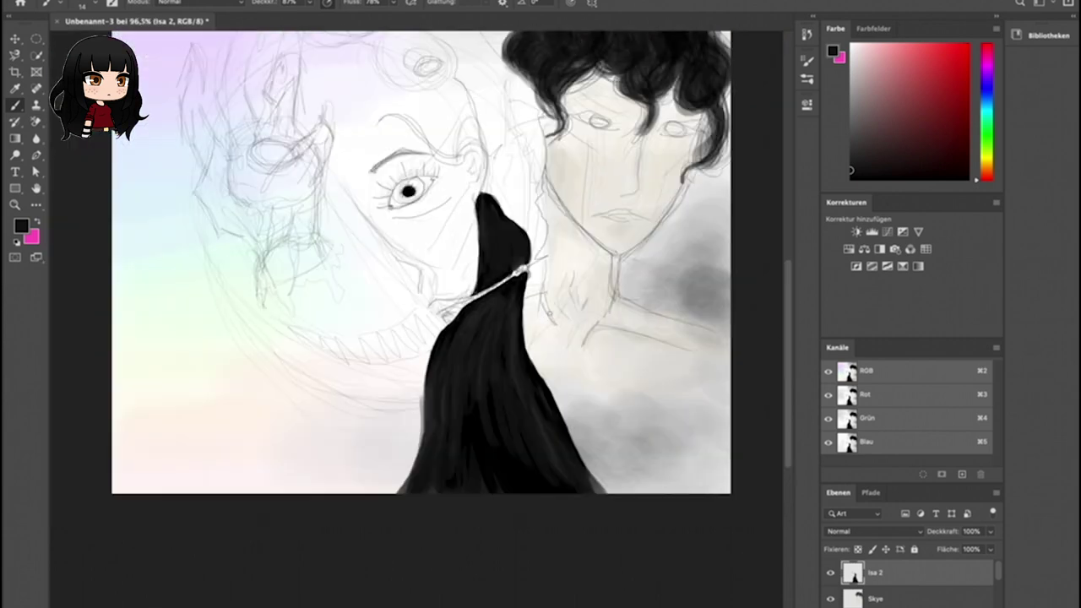
pyautogui.rightClick(434, 233)
pyautogui.press('Escape')
pyautogui.scroll(4, 467, 185)
pyautogui.hotkey('shift', '2')
pyautogui.hotkey('shift', '5')
pyautogui.press('3')
pyautogui.press('8')
pyautogui.moveTo(452, 439)
pyautogui.mouseDown()
pyautogui.moveTo(490, 482)
pyautogui.moveTo(540, 447)
pyautogui.moveTo(481, 460)
pyautogui.moveTo(494, 477)
pyautogui.moveTo(486, 490)
pyautogui.mouseUp()
# Raise the brush opacity to 52%, sample a mid grey and shade the braided cord.
pyautogui.click(94, 5)
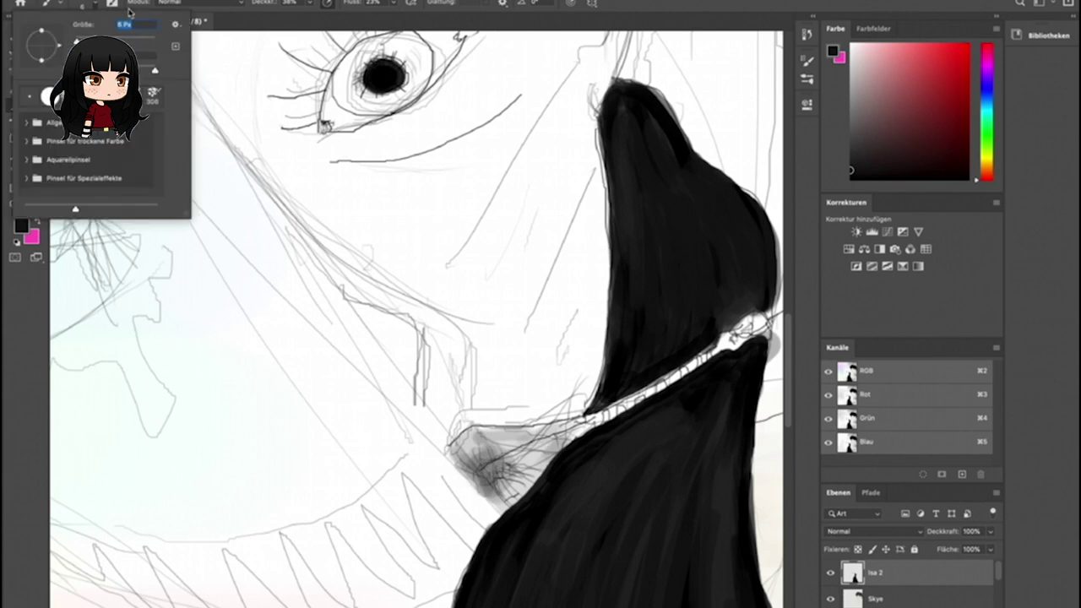
pyautogui.press('Return')
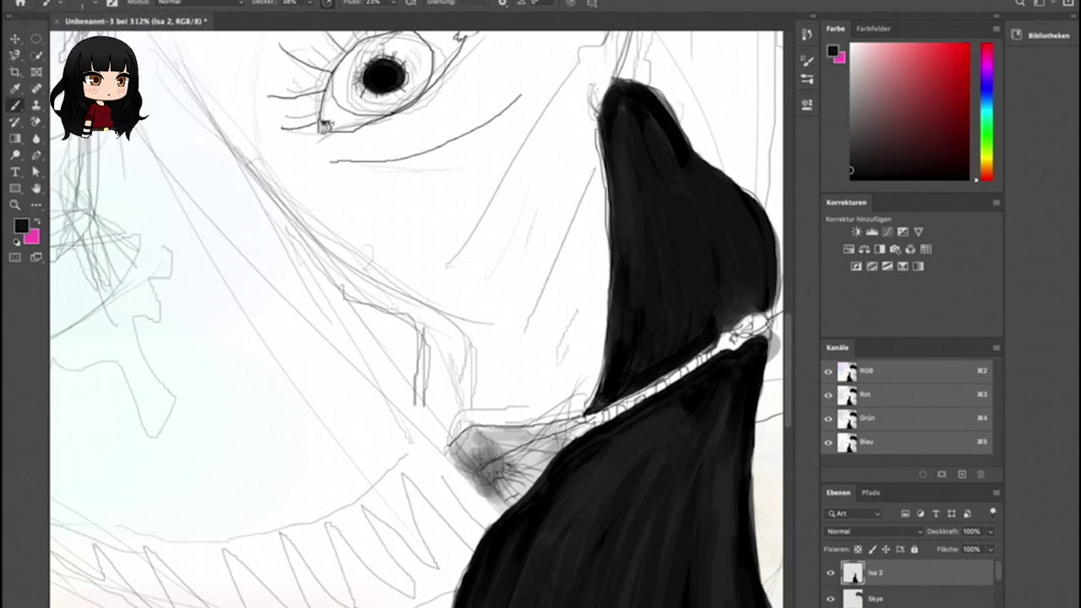
pyautogui.click(95, 5)
pyautogui.click(95, 5)
pyautogui.press('5')
pyautogui.press('2')
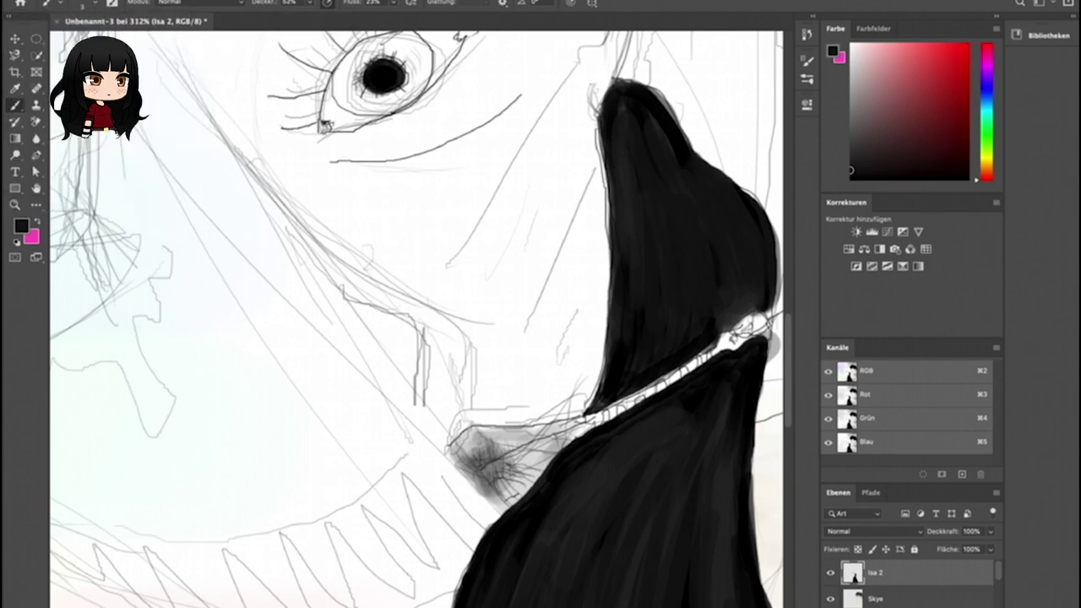
pyautogui.keyDown('alt'); pyautogui.click(592, 418); pyautogui.keyUp('alt')
pyautogui.click(85, 4)
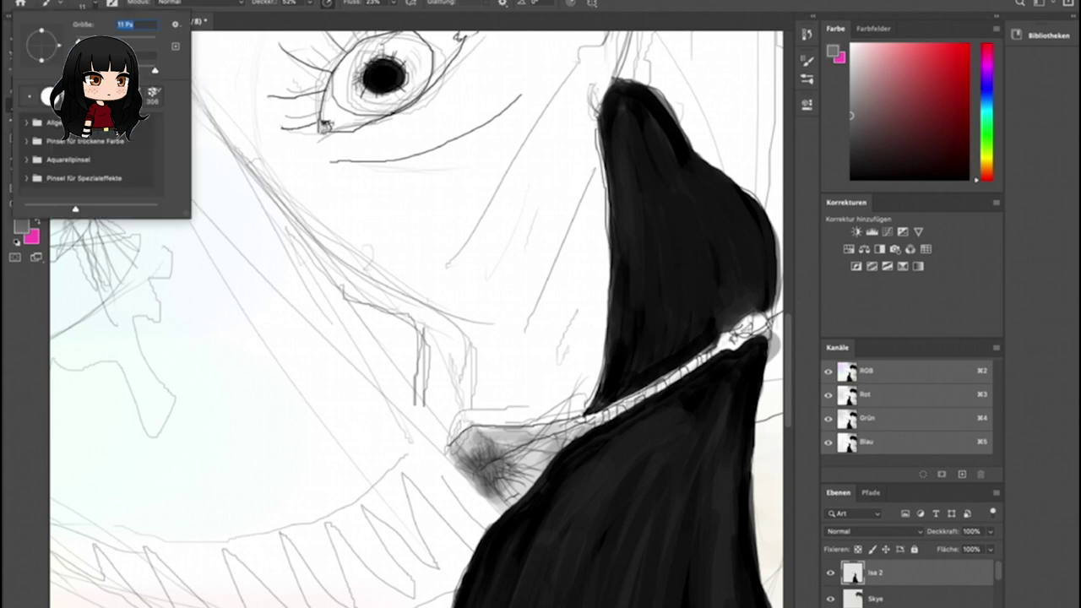
pyautogui.press('Return')
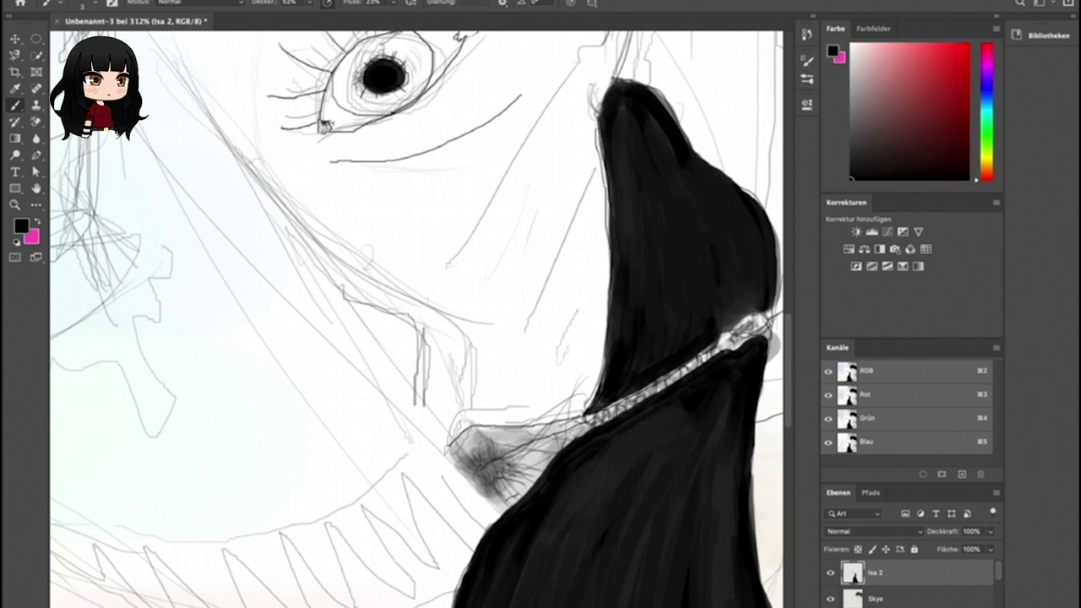
# Darken the edges of the grey patch at the cord's lower end with thin black strokes.
pyautogui.moveTo(458, 444); pyautogui.dragTo(476, 430)
pyautogui.moveTo(483, 436); pyautogui.dragTo(564, 427)
pyautogui.moveTo(534, 485); pyautogui.dragTo(499, 509)
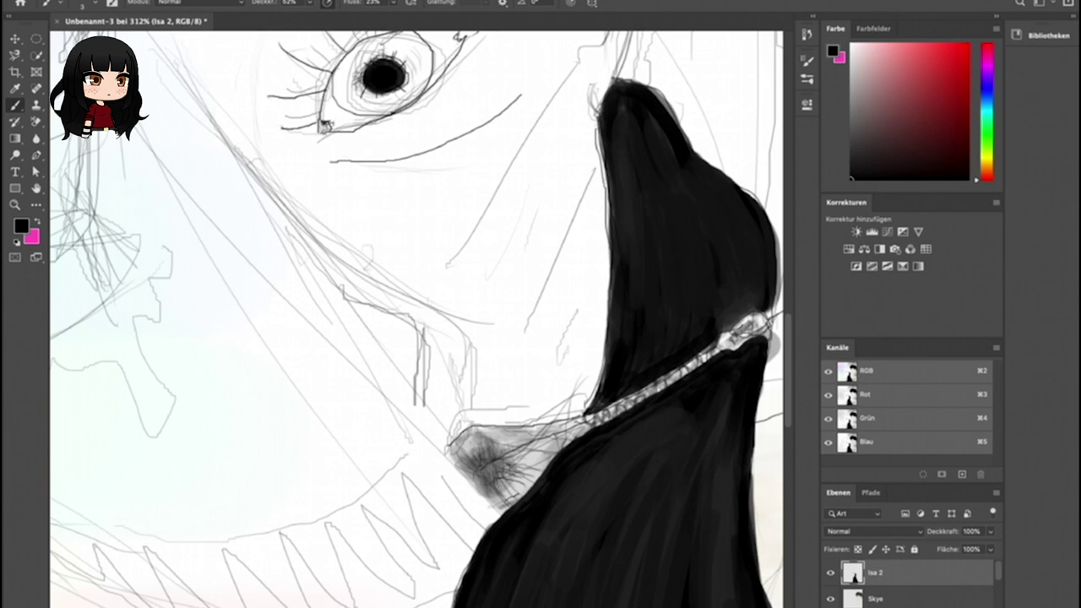
# Shade the iris of the first figure's eye with soft translucent grey strokes around the pupil.
pyautogui.scroll(5, 384, 76)
pyautogui.click(90, 9)
pyautogui.moveTo(253, 271)
pyautogui.mouseDown()
pyautogui.moveTo(287, 346)
pyautogui.moveTo(439, 253)
pyautogui.mouseUp()
pyautogui.moveTo(406, 220)
pyautogui.mouseDown()
pyautogui.moveTo(254, 304)
pyautogui.moveTo(279, 346)
pyautogui.mouseUp()
pyautogui.click(90, 9)
pyautogui.press('Return')
pyautogui.moveTo(253, 279)
pyautogui.mouseDown()
pyautogui.moveTo(264, 346)
pyautogui.moveTo(447, 287)
pyautogui.moveTo(288, 220)
pyautogui.moveTo(439, 239)
pyautogui.mouseUp()
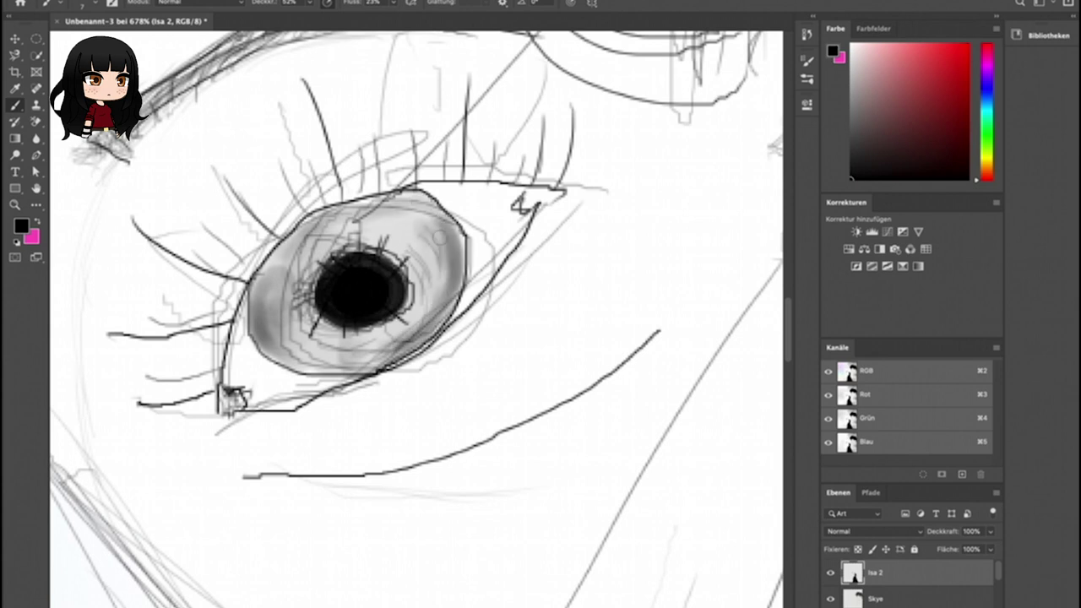
# Reduce the brush to 1 px and draw fine radial and curved detail lines across the iris.
pyautogui.click(90, 9)
pyautogui.press('Return')
pyautogui.moveTo(326, 252); pyautogui.dragTo(299, 270)
pyautogui.moveTo(321, 330); pyautogui.dragTo(376, 339)
pyautogui.moveTo(388, 236)
pyautogui.mouseDown()
pyautogui.moveTo(435, 291)
pyautogui.moveTo(458, 228)
pyautogui.mouseUp()
pyautogui.moveTo(252, 287)
pyautogui.mouseDown()
pyautogui.moveTo(274, 359)
pyautogui.moveTo(277, 252)
pyautogui.mouseUp()
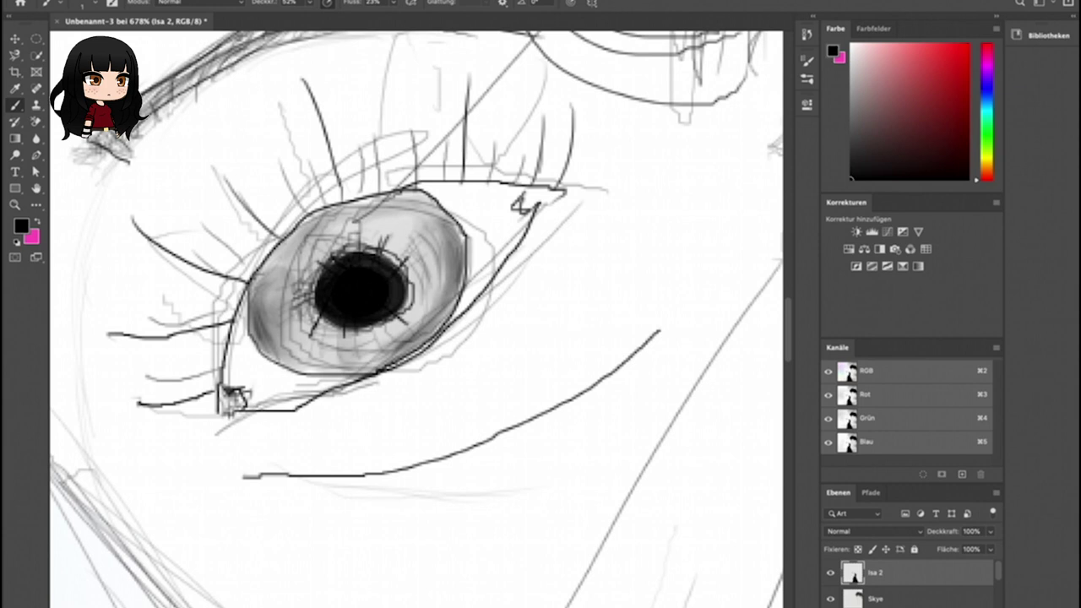
# Trace the contour of the first figure's face from beside the raised hand down to the cord's lower end.
pyautogui.scroll(-5, 414, 325)
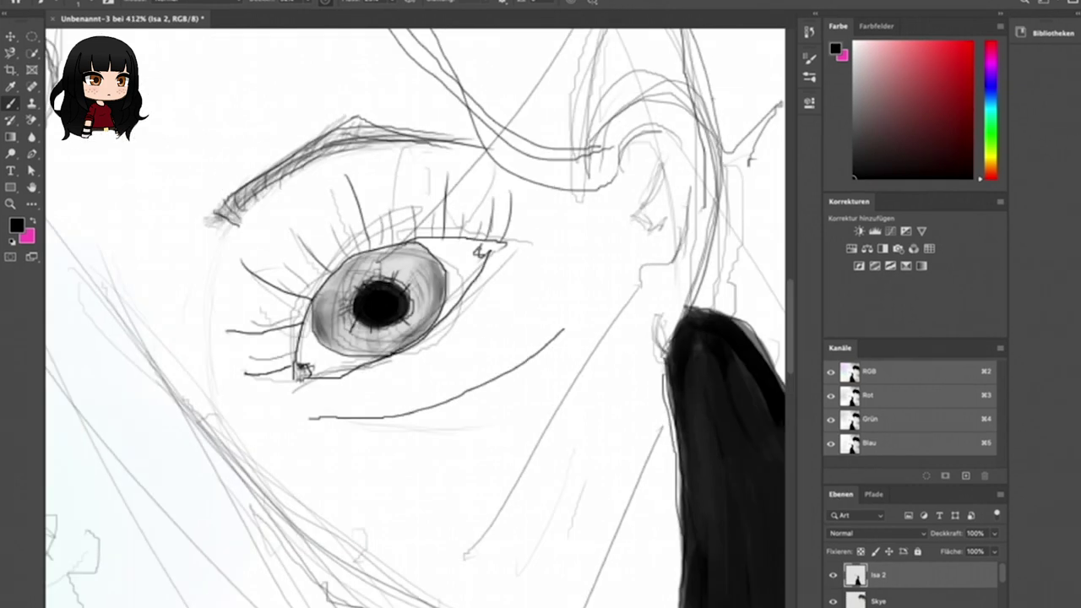
pyautogui.scroll(-8, 414, 325)
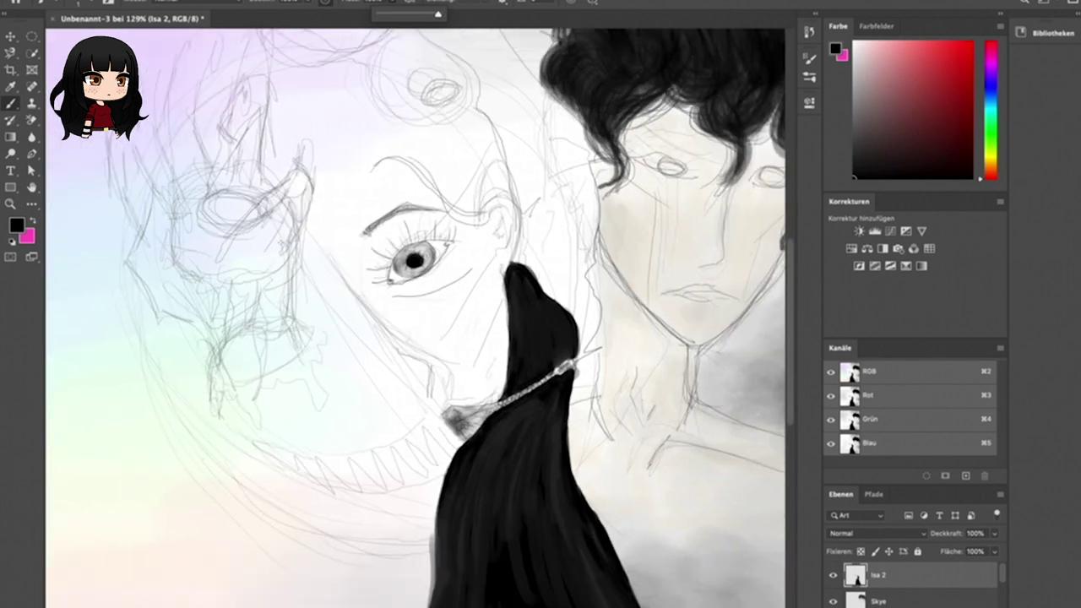
pyautogui.scroll(-2, 470, 24)
pyautogui.moveTo(323, 248); pyautogui.dragTo(443, 412)
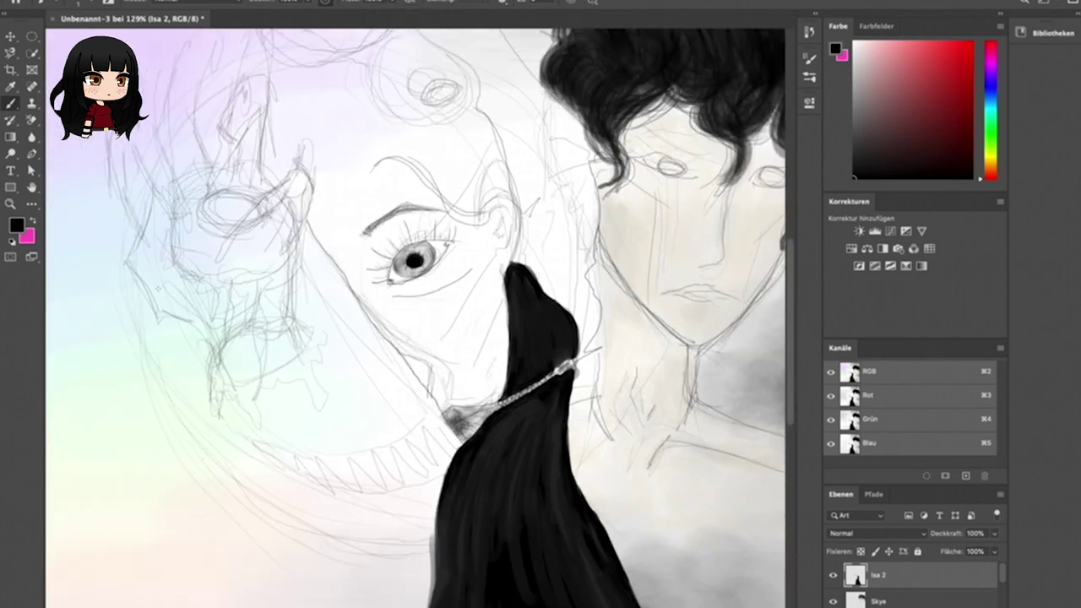
# Outline the two lower fingers of the raised hand and the edge running toward the wrist.
pyautogui.moveTo(132, 279); pyautogui.dragTo(230, 377)
pyautogui.moveTo(132, 281)
pyautogui.mouseDown()
pyautogui.moveTo(184, 250)
pyautogui.moveTo(211, 281)
pyautogui.moveTo(275, 296)
pyautogui.mouseUp()
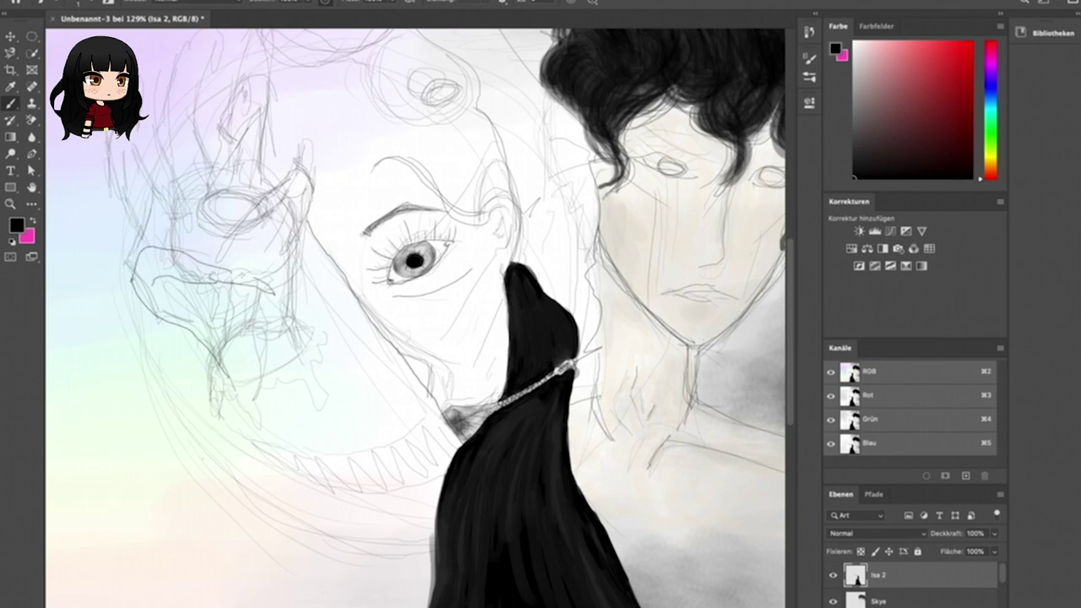
pyautogui.moveTo(146, 191); pyautogui.dragTo(224, 253)
pyautogui.moveTo(208, 215); pyautogui.dragTo(265, 277)
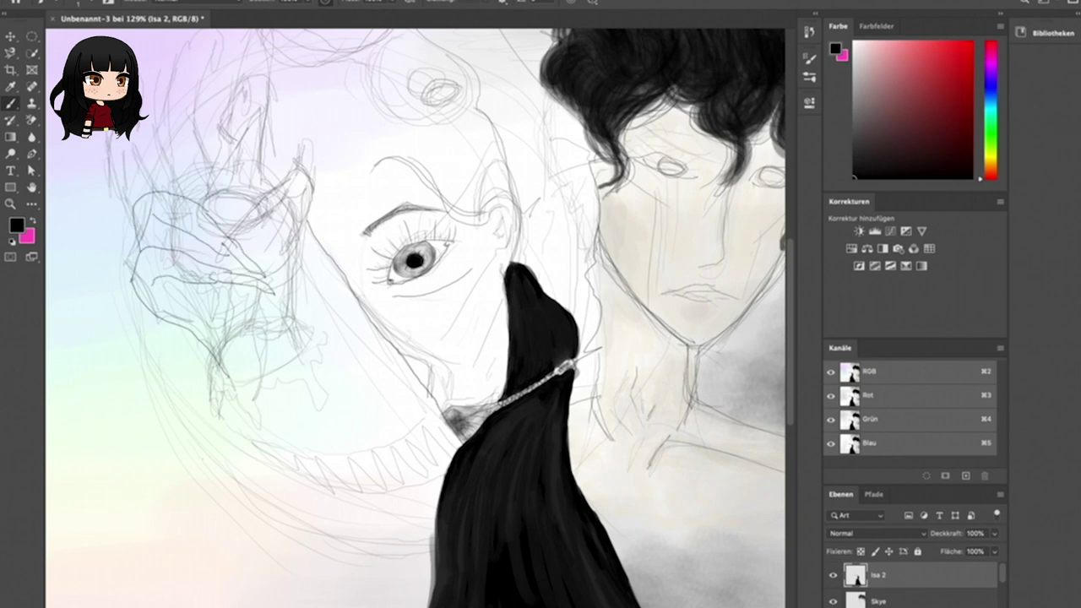
# Outline the upper bent fingers of the raised hand with their long pointed nails.
pyautogui.moveTo(230, 191); pyautogui.dragTo(157, 185)
pyautogui.moveTo(189, 127); pyautogui.dragTo(245, 221)
pyautogui.moveTo(261, 145); pyautogui.dragTo(265, 245)
pyautogui.moveTo(250, 142); pyautogui.dragTo(252, 175)
pyautogui.moveTo(275, 125); pyautogui.dragTo(227, 187)
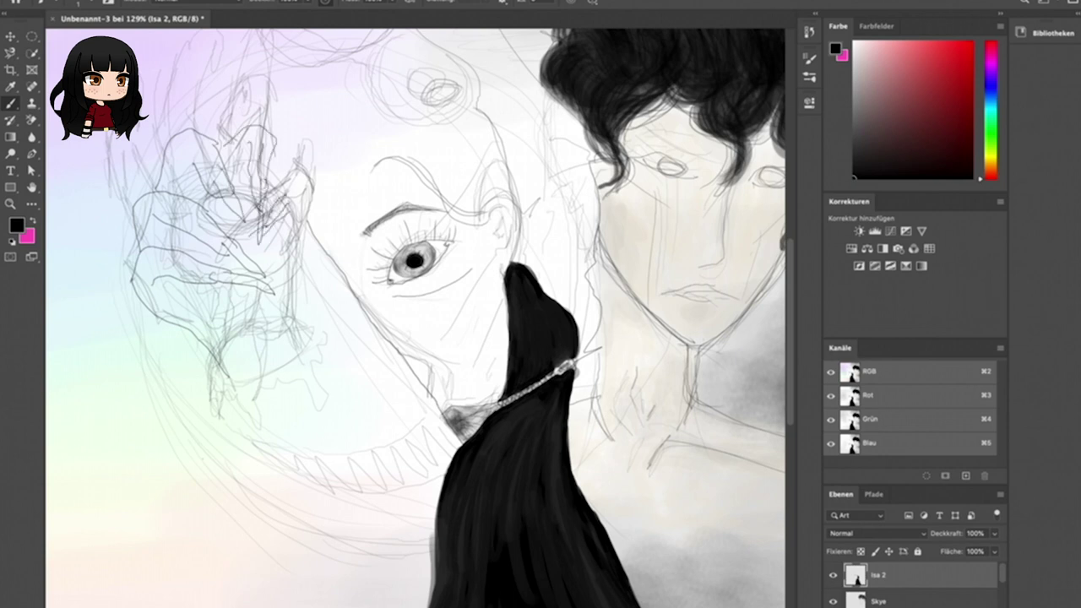
# Draw the thumb, palm edge and wrist lines of the raised hand.
pyautogui.moveTo(317, 198); pyautogui.dragTo(294, 289)
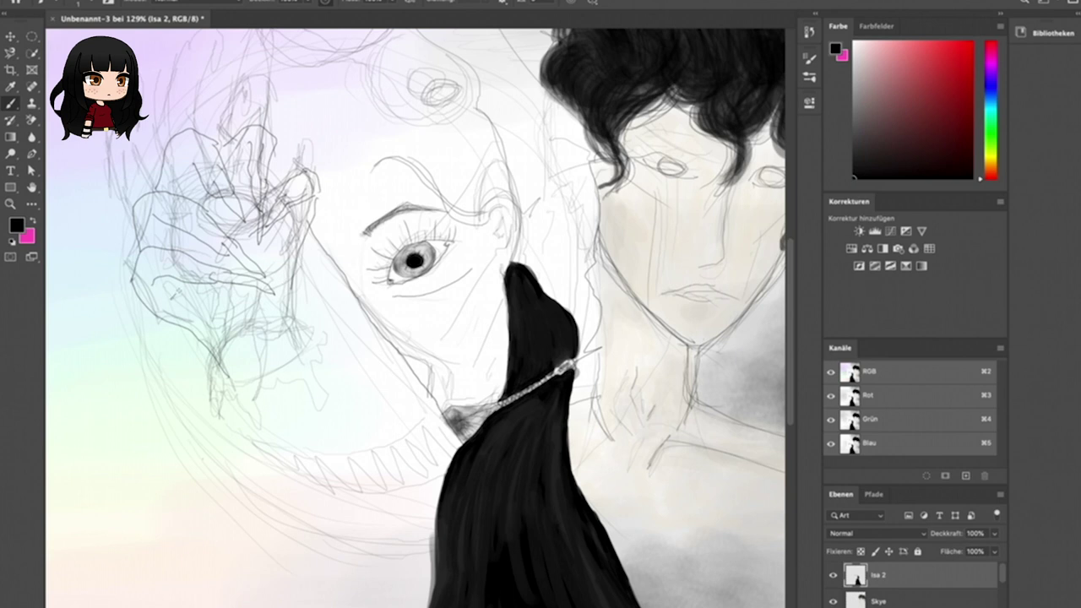
pyautogui.moveTo(187, 292); pyautogui.dragTo(259, 306)
pyautogui.moveTo(303, 252); pyautogui.dragTo(272, 285)
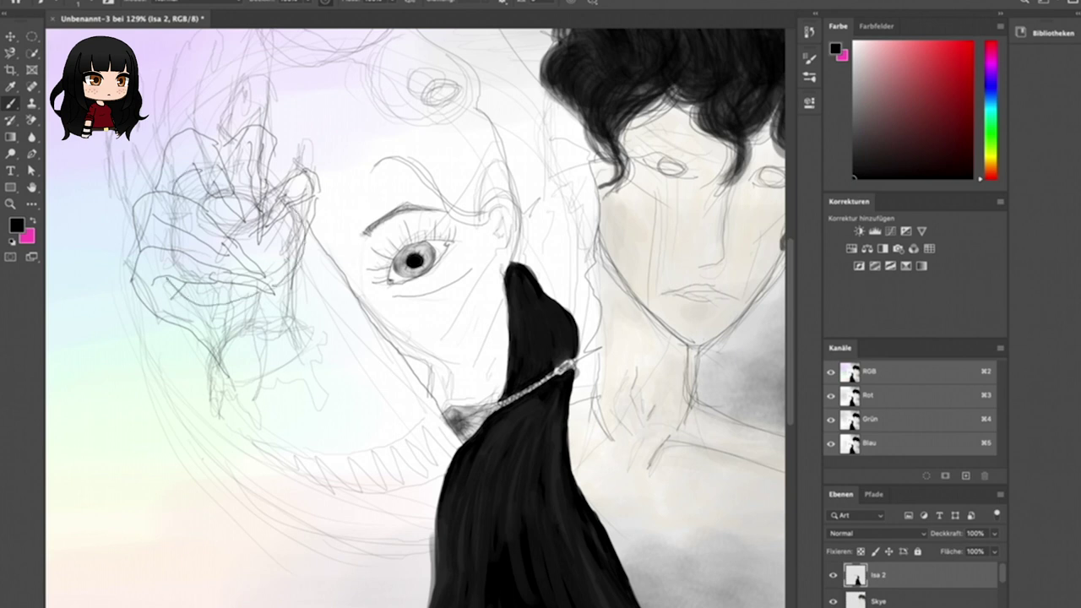
pyautogui.moveTo(296, 319); pyautogui.dragTo(257, 336)
pyautogui.moveTo(301, 257)
pyautogui.mouseDown()
pyautogui.moveTo(285, 319)
pyautogui.moveTo(209, 397)
pyautogui.mouseUp()
pyautogui.moveTo(303, 309); pyautogui.dragTo(287, 362)
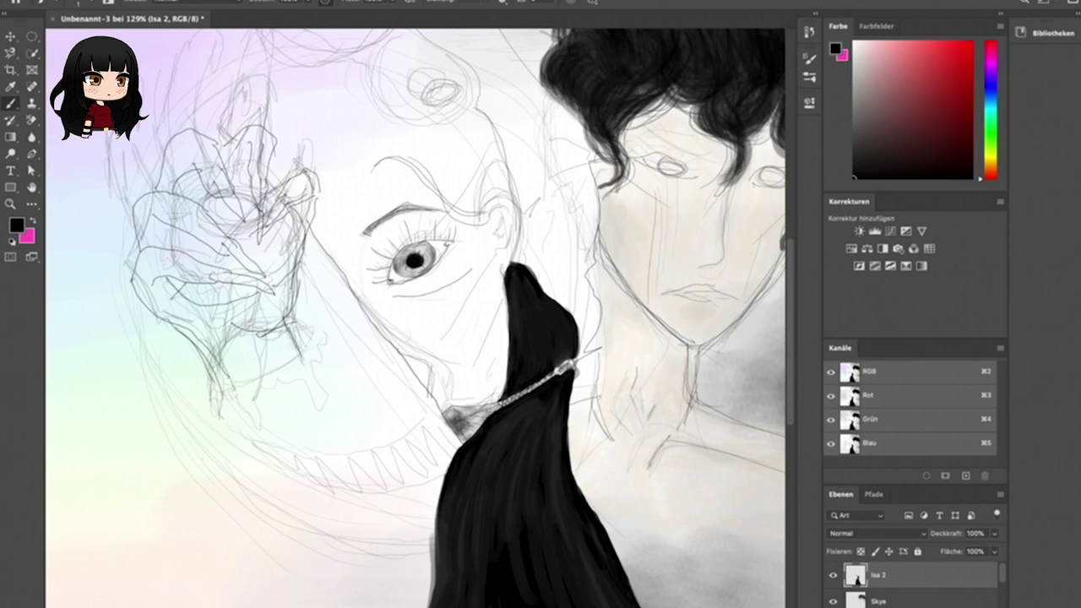
# Add knuckle creases and hatched shadows to the lowest finger and hatch the base of the palm.
pyautogui.scroll(4, 109, 224)
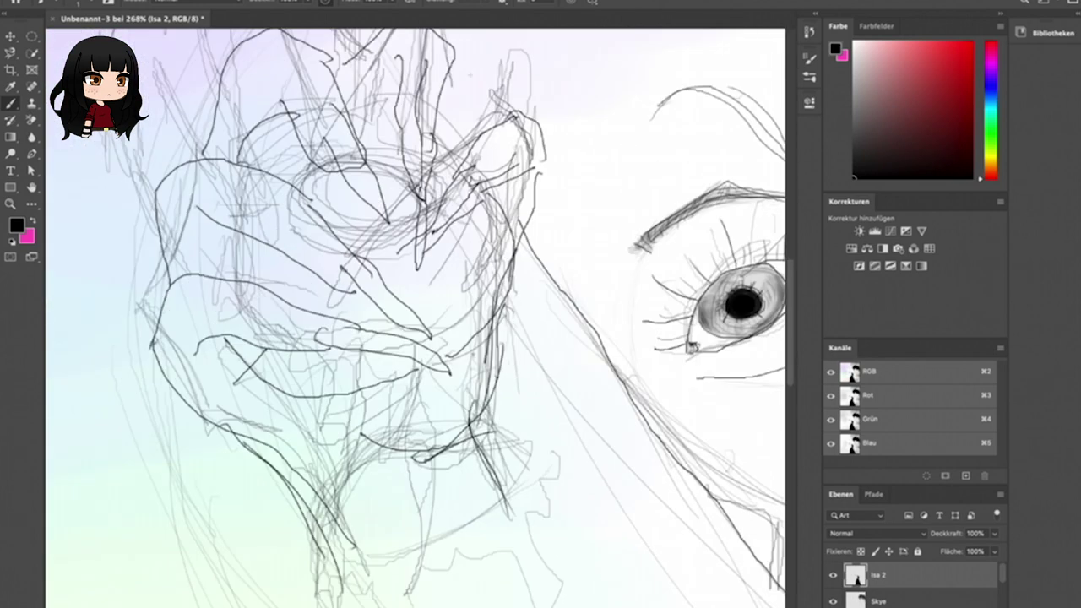
pyautogui.moveTo(176, 290); pyautogui.dragTo(181, 321)
pyautogui.moveTo(203, 283); pyautogui.dragTo(206, 314)
pyautogui.moveTo(265, 297); pyautogui.dragTo(256, 319)
pyautogui.moveTo(323, 331); pyautogui.dragTo(357, 345)
pyautogui.moveTo(205, 341); pyautogui.dragTo(208, 363)
pyautogui.moveTo(212, 341)
pyautogui.mouseDown()
pyautogui.moveTo(226, 397)
pyautogui.moveTo(236, 376)
pyautogui.mouseUp()
pyautogui.moveTo(223, 344); pyautogui.dragTo(250, 372)
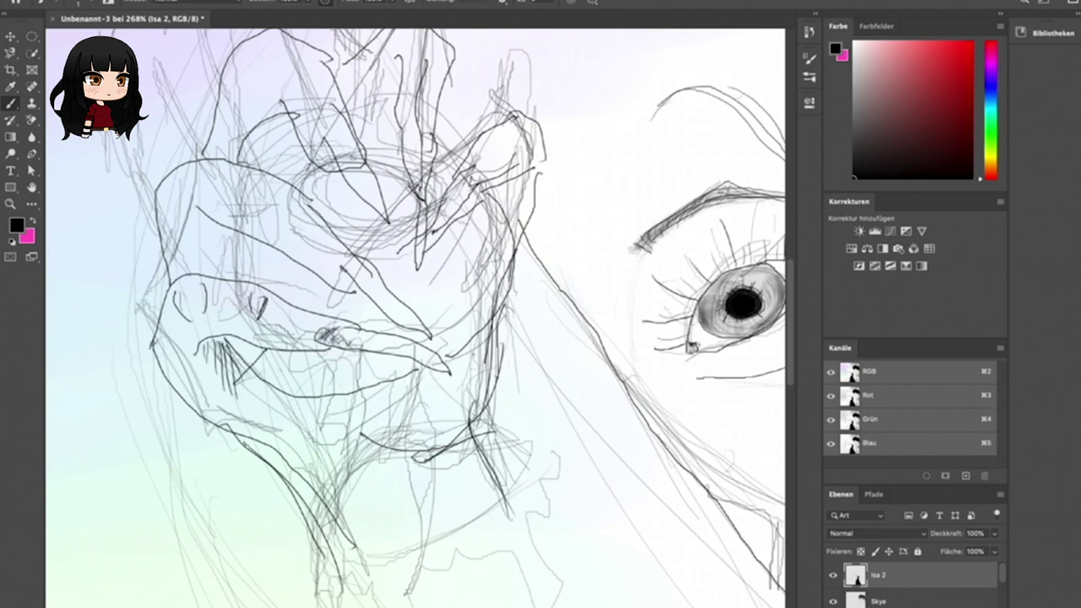
pyautogui.moveTo(380, 404); pyautogui.dragTo(401, 448)
pyautogui.moveTo(368, 412)
pyautogui.mouseDown()
pyautogui.moveTo(390, 446)
pyautogui.moveTo(419, 437)
pyautogui.moveTo(380, 432)
pyautogui.mouseUp()
pyautogui.moveTo(407, 417); pyautogui.dragTo(445, 441)
# Hide the Isa sketch layer and cross-hatch shadows along both sides of the raised hand's wrist.
pyautogui.scroll(-1, 912, 582)
pyautogui.click(833, 571)
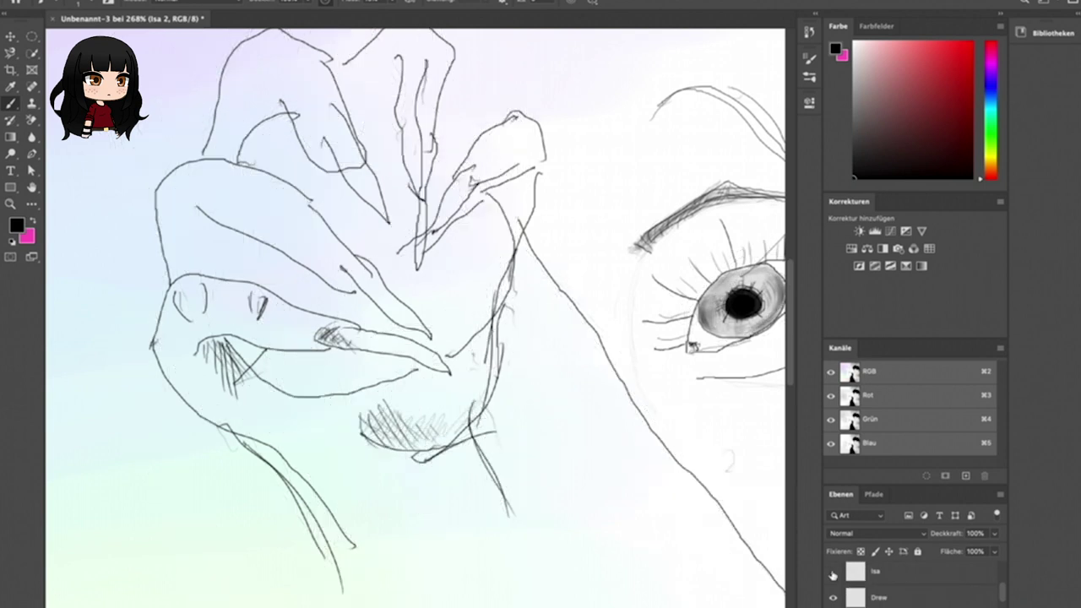
pyautogui.moveTo(159, 358); pyautogui.dragTo(221, 429)
pyautogui.moveTo(152, 353); pyautogui.dragTo(312, 515)
pyautogui.moveTo(230, 425); pyautogui.dragTo(279, 463)
pyautogui.moveTo(272, 426)
pyautogui.mouseDown()
pyautogui.moveTo(309, 502)
pyautogui.moveTo(337, 498)
pyautogui.mouseUp()
pyautogui.moveTo(349, 514); pyautogui.dragTo(354, 539)
pyautogui.moveTo(304, 462); pyautogui.dragTo(349, 537)
pyautogui.moveTo(303, 484); pyautogui.dragTo(349, 564)
pyautogui.moveTo(472, 441)
pyautogui.mouseDown()
pyautogui.moveTo(498, 524)
pyautogui.moveTo(483, 501)
pyautogui.mouseUp()
pyautogui.moveTo(442, 455); pyautogui.dragTo(468, 485)
pyautogui.moveTo(478, 447); pyautogui.dragTo(497, 497)
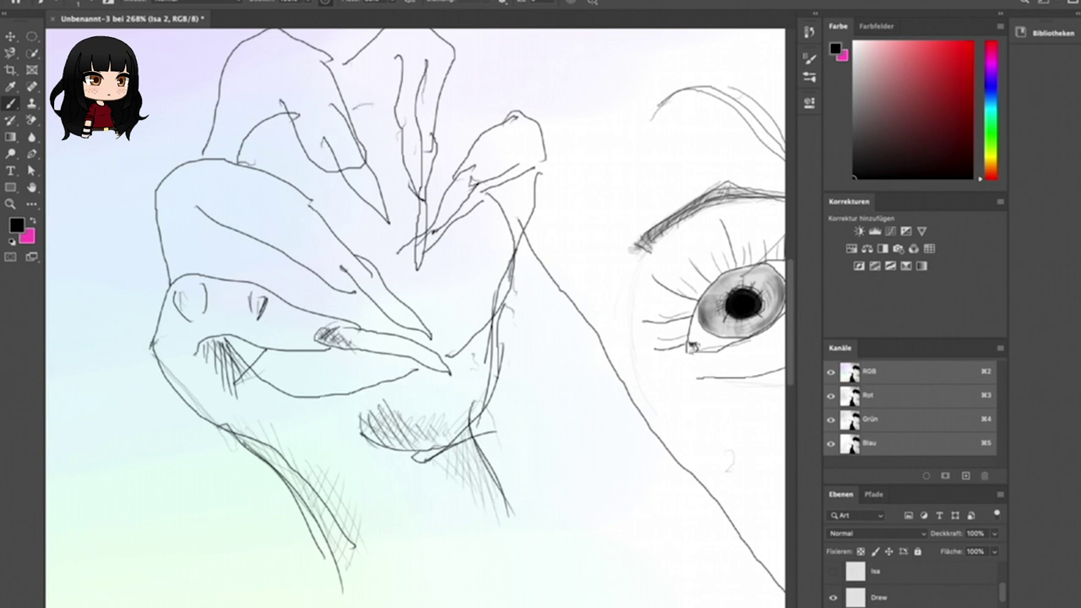
# Add knuckle creases and hatched shading to the middle and upper fingers and darken the nail edges.
pyautogui.moveTo(207, 223); pyautogui.dragTo(197, 268)
pyautogui.moveTo(192, 183); pyautogui.dragTo(218, 221)
pyautogui.moveTo(210, 191); pyautogui.dragTo(231, 221)
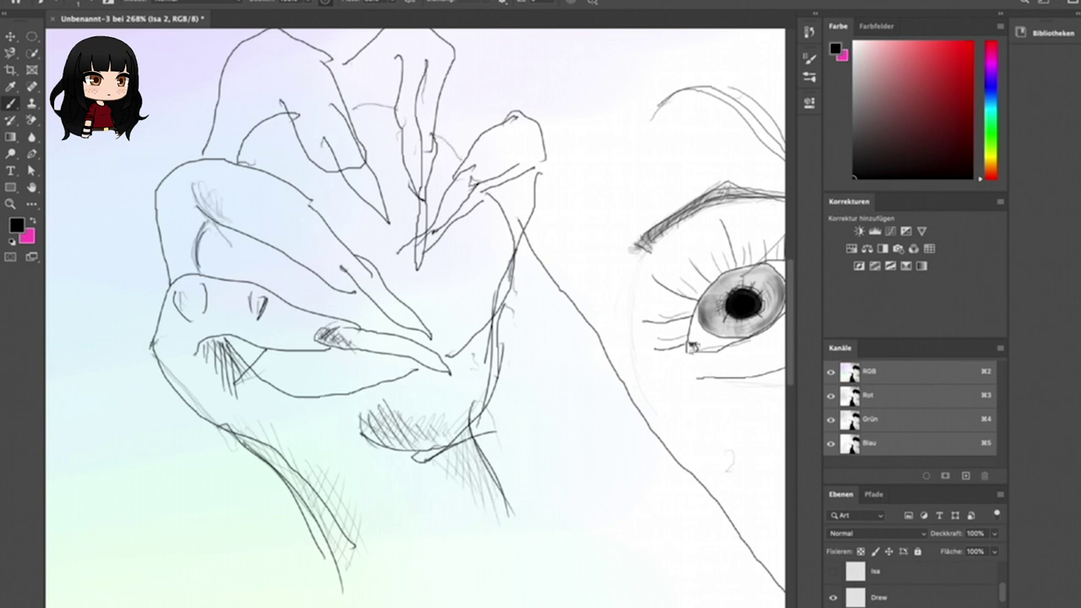
pyautogui.moveTo(336, 250); pyautogui.dragTo(353, 273)
pyautogui.moveTo(265, 64); pyautogui.dragTo(309, 156)
pyautogui.moveTo(286, 99); pyautogui.dragTo(340, 178)
pyautogui.moveTo(319, 117); pyautogui.dragTo(372, 213)
pyautogui.moveTo(412, 128); pyautogui.dragTo(422, 256)
pyautogui.moveTo(414, 120); pyautogui.dragTo(423, 243)
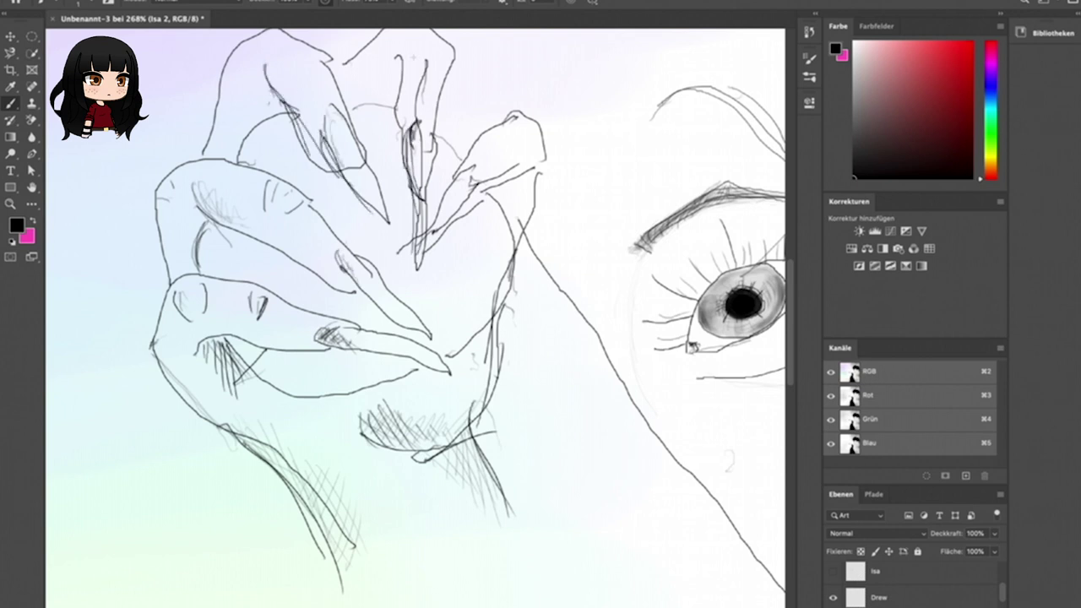
# Hatch the gap beside the uppermost finger and add creases and shading to the thumb.
pyautogui.moveTo(417, 64); pyautogui.dragTo(444, 59)
pyautogui.moveTo(368, 103); pyautogui.dragTo(402, 61)
pyautogui.moveTo(506, 188); pyautogui.dragTo(531, 132)
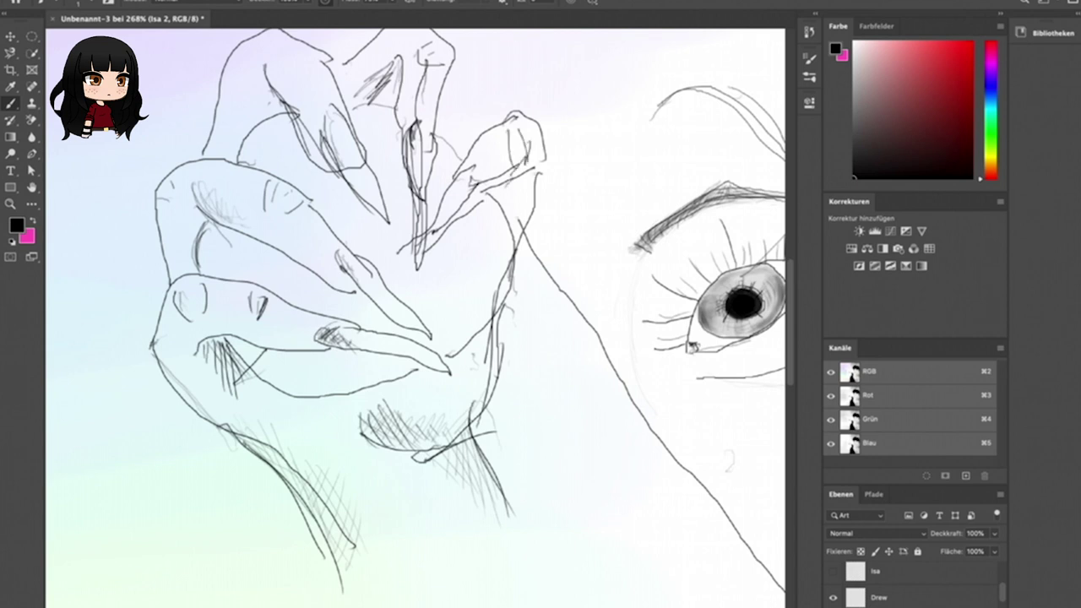
pyautogui.moveTo(532, 172); pyautogui.dragTo(522, 199)
pyautogui.moveTo(535, 147); pyautogui.dragTo(522, 223)
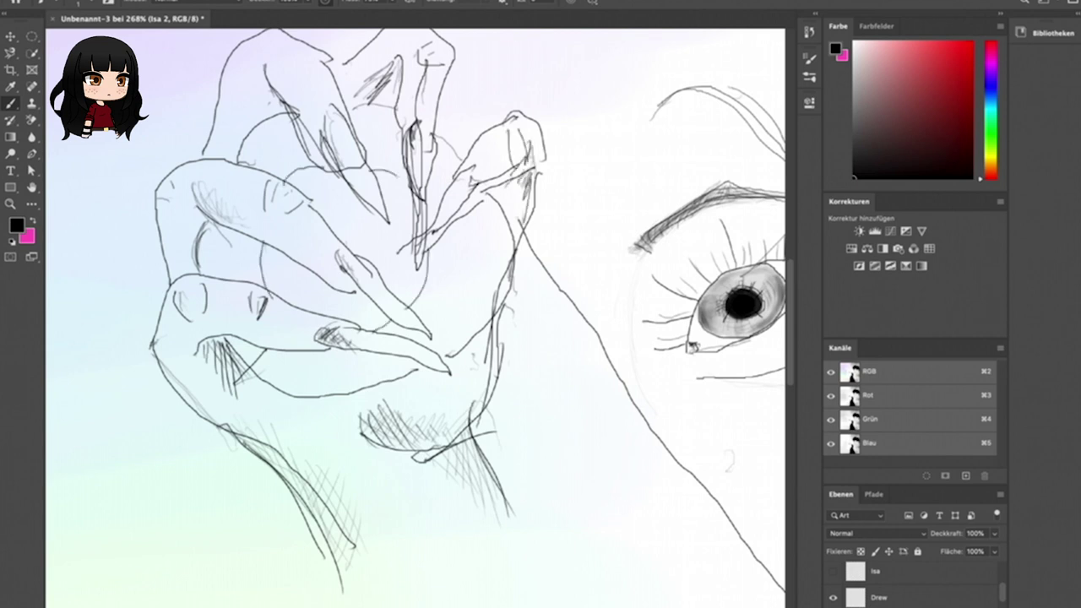
# Enlarge the brush and fill the rounded shape visible between the fingers with solid black.
pyautogui.rightClick(224, 26)
pyautogui.moveTo(273, 268)
pyautogui.mouseDown()
pyautogui.moveTo(384, 319)
pyautogui.moveTo(292, 279)
pyautogui.moveTo(317, 294)
pyautogui.mouseUp()
pyautogui.moveTo(295, 179)
pyautogui.mouseDown()
pyautogui.moveTo(407, 294)
pyautogui.moveTo(410, 230)
pyautogui.moveTo(409, 287)
pyautogui.moveTo(382, 173)
pyautogui.moveTo(413, 274)
pyautogui.moveTo(420, 254)
pyautogui.mouseUp()
pyautogui.click(95, 5)
pyautogui.moveTo(135, 42); pyautogui.dragTo(111, 42)
pyautogui.press('Return')
pyautogui.moveTo(401, 191); pyautogui.dragTo(397, 228)
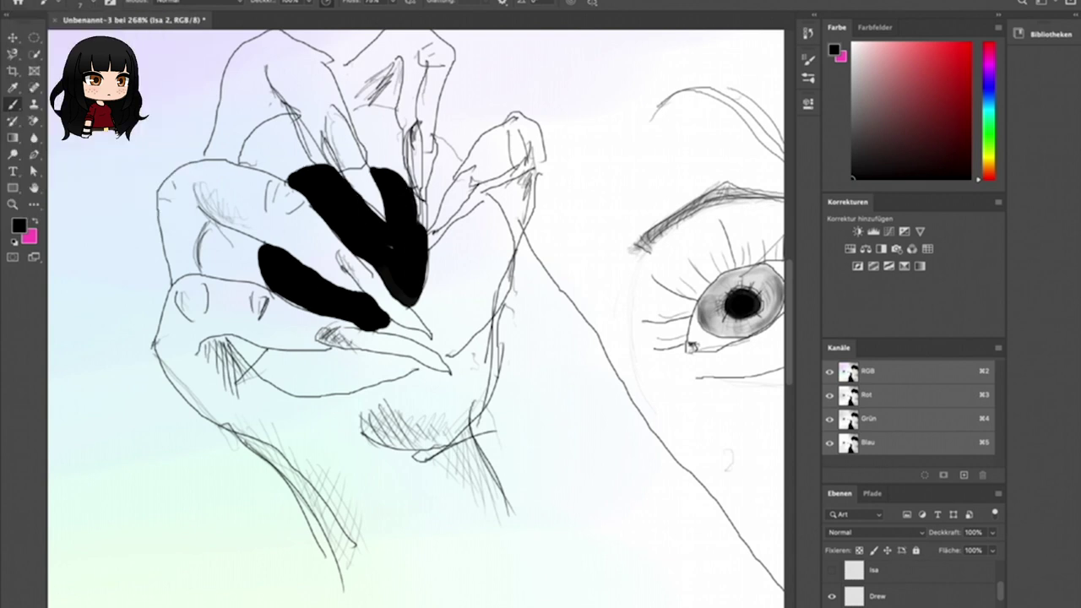
# Show the Isa sketch layer and trace the large outer jaw curve from the hand to the black garment in a fine line.
pyautogui.scroll(-5, 307, 261)
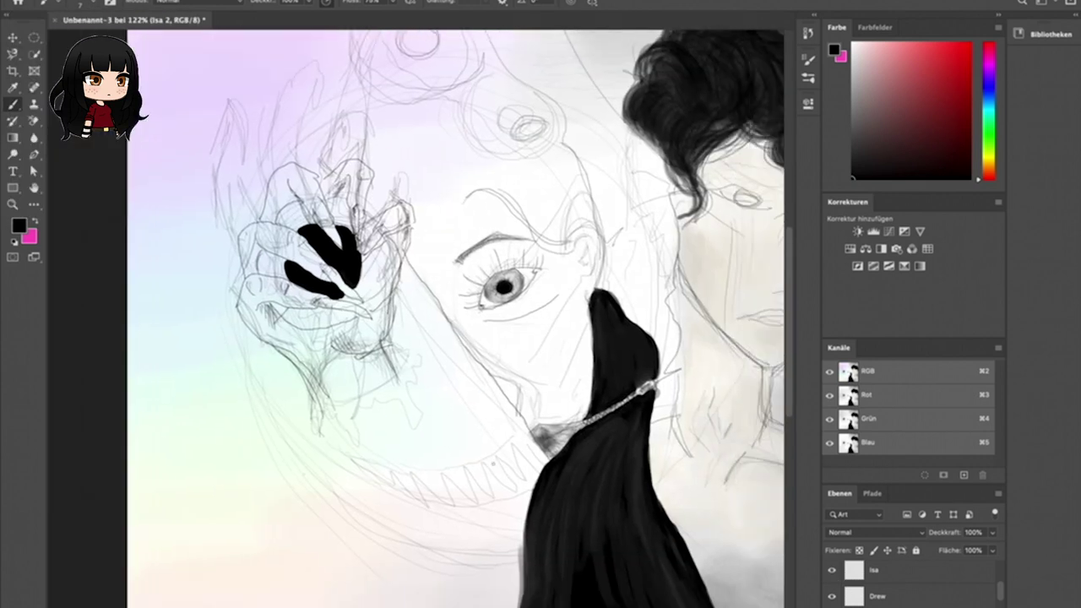
pyautogui.click(95, 5)
pyautogui.click(395, 3)
pyautogui.click(227, 341)
pyautogui.moveTo(237, 305)
pyautogui.mouseDown()
pyautogui.moveTo(252, 377)
pyautogui.moveTo(394, 539)
pyautogui.moveTo(510, 562)
pyautogui.mouseUp()
# Draw the upper and lower curves of the toothed mouth, undoing and redrawing the misplaced strokes.
pyautogui.moveTo(317, 375)
pyautogui.mouseDown()
pyautogui.moveTo(329, 454)
pyautogui.moveTo(444, 473)
pyautogui.moveTo(526, 435)
pyautogui.mouseUp()
pyautogui.hotkey('ctrl', 'z')
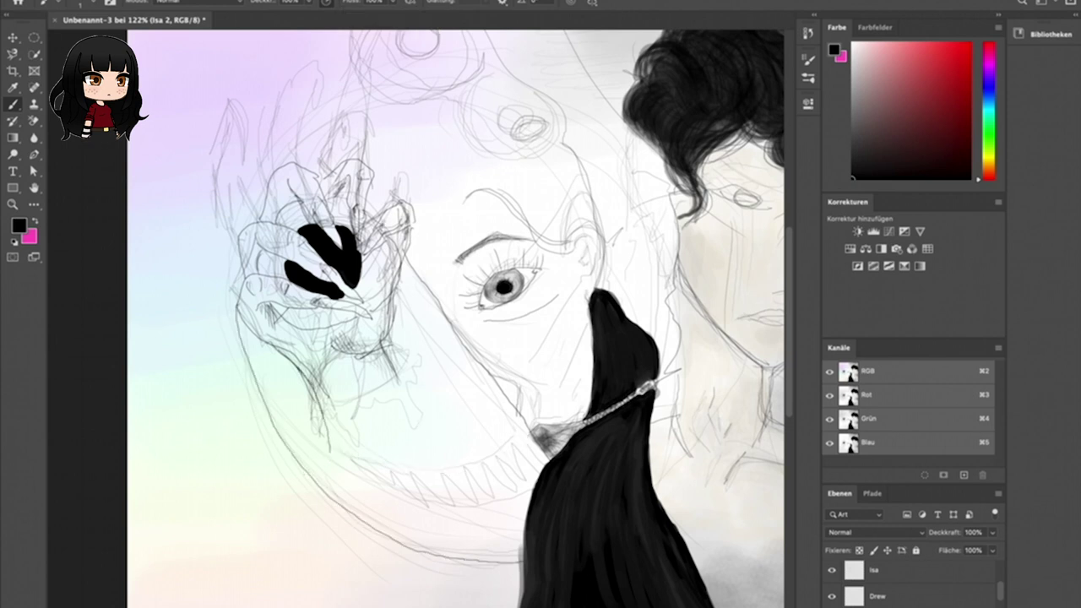
pyautogui.moveTo(327, 449); pyautogui.dragTo(515, 437)
pyautogui.moveTo(328, 453); pyautogui.dragTo(549, 469)
pyautogui.hotkey('ctrl', 'z')
pyautogui.moveTo(329, 448); pyautogui.dragTo(503, 490)
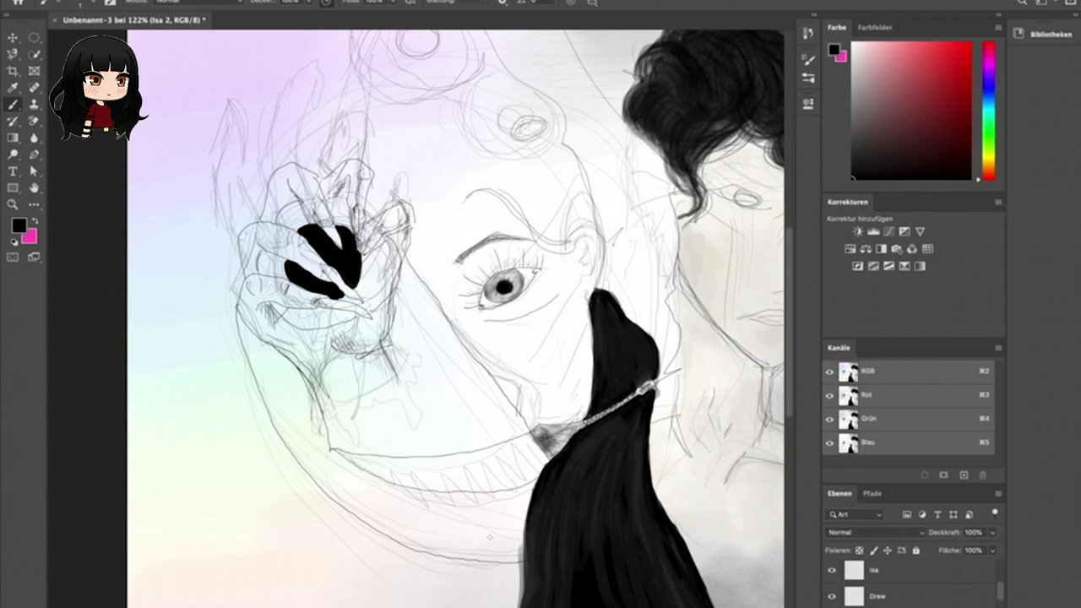
# Draw a zigzag row of pointed teeth across the full width of the grinning mouth.
pyautogui.scroll(5, 489, 536)
pyautogui.moveTo(179, 264); pyautogui.dragTo(331, 205)
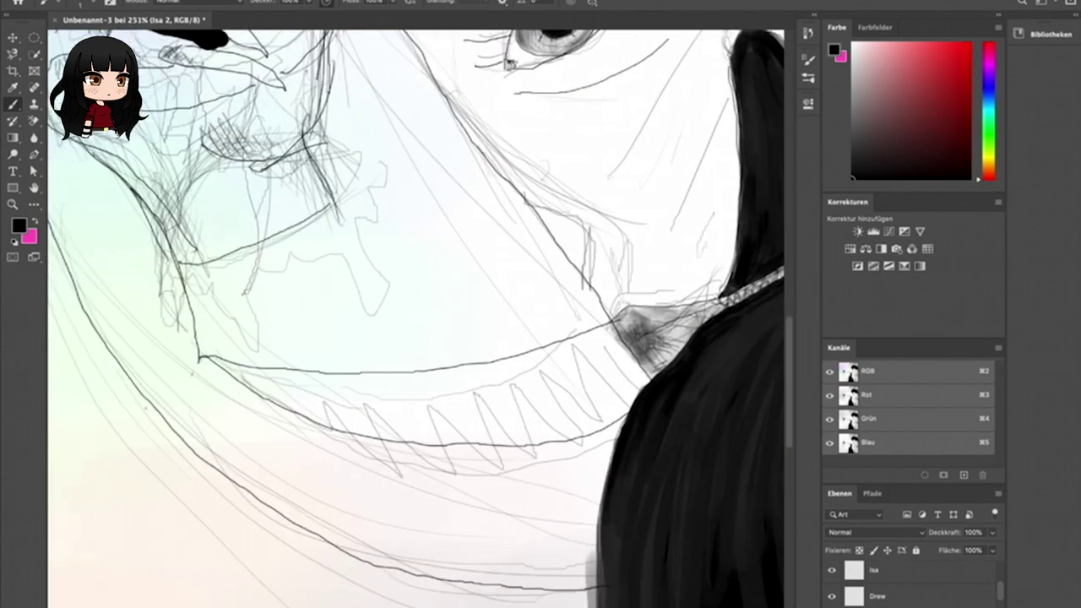
pyautogui.scroll(1, 858, 563)
pyautogui.moveTo(258, 381)
pyautogui.mouseDown()
pyautogui.moveTo(337, 427)
pyautogui.moveTo(422, 430)
pyautogui.moveTo(511, 377)
pyautogui.moveTo(572, 449)
pyautogui.moveTo(611, 363)
pyautogui.moveTo(655, 384)
pyautogui.mouseUp()
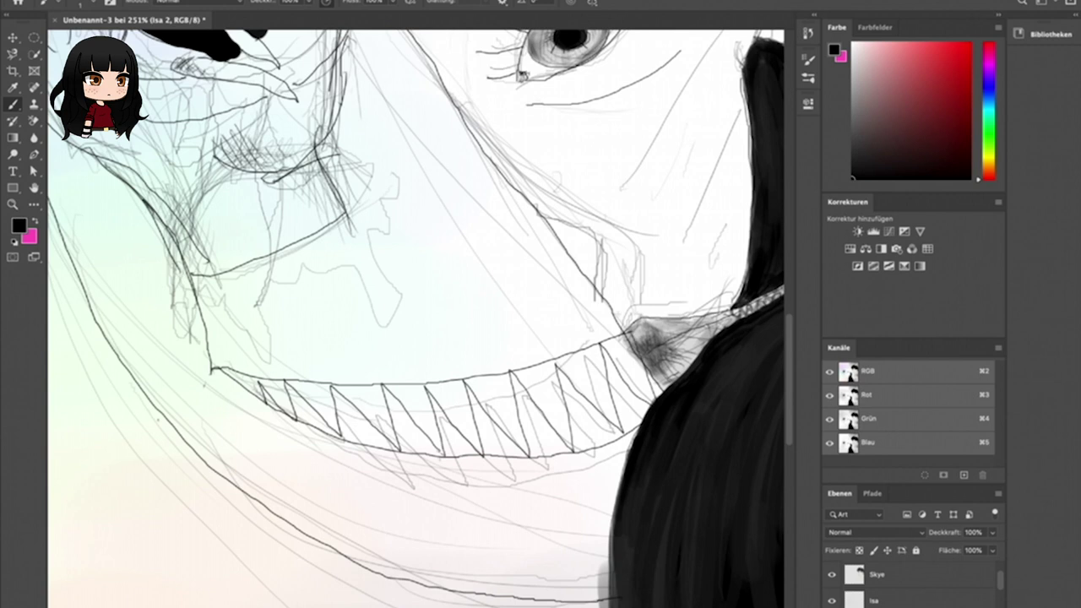
# Adjust the brush size and opacity and shade the gaps between the pointed teeth in soft grey.
pyautogui.click(48, 3)
pyautogui.click(319, 2)
pyautogui.moveTo(257, 385)
pyautogui.mouseDown()
pyautogui.moveTo(261, 398)
pyautogui.moveTo(351, 441)
pyautogui.mouseUp()
pyautogui.click(81, 5)
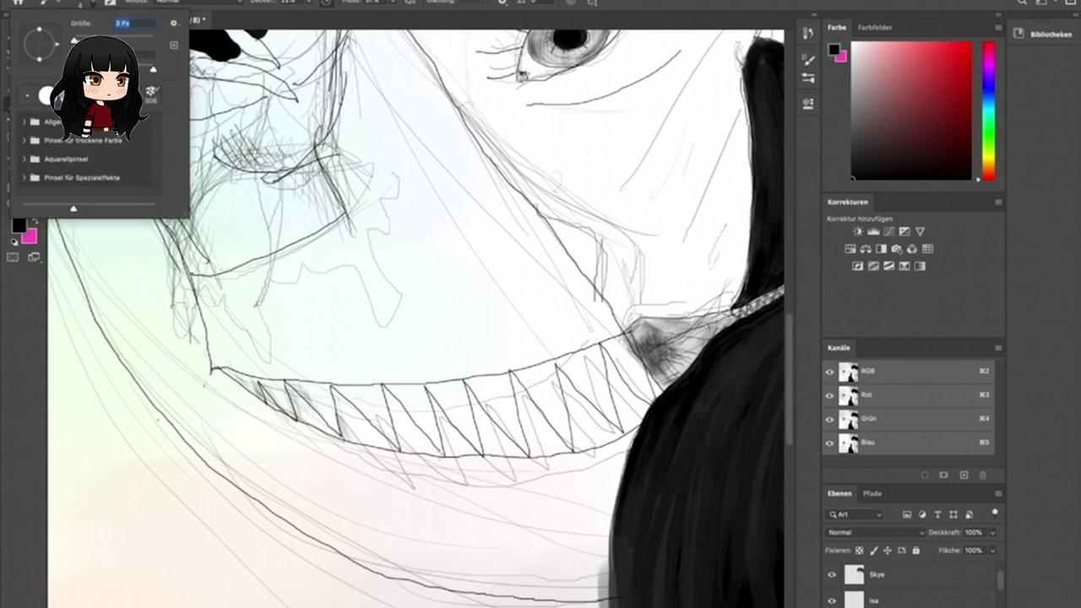
pyautogui.press('Return')
pyautogui.moveTo(345, 395); pyautogui.dragTo(407, 450)
pyautogui.moveTo(397, 394)
pyautogui.mouseDown()
pyautogui.moveTo(454, 457)
pyautogui.moveTo(478, 422)
pyautogui.moveTo(493, 454)
pyautogui.mouseUp()
pyautogui.moveTo(478, 390)
pyautogui.mouseDown()
pyautogui.moveTo(520, 449)
pyautogui.moveTo(537, 455)
pyautogui.moveTo(563, 382)
pyautogui.moveTo(585, 448)
pyautogui.moveTo(608, 354)
pyautogui.moveTo(627, 427)
pyautogui.moveTo(644, 353)
pyautogui.mouseUp()
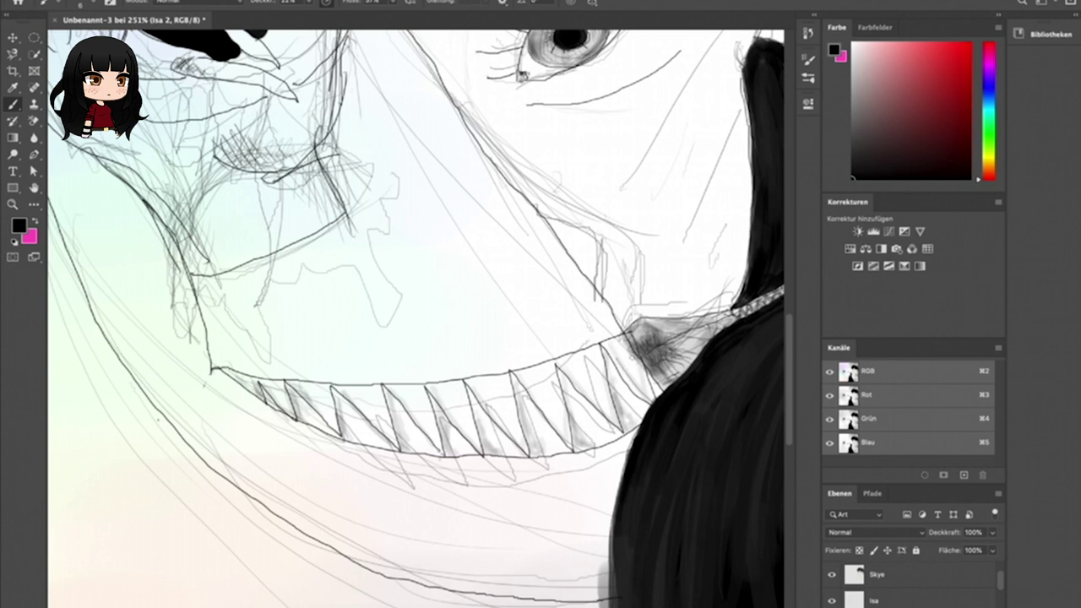
# Hide the Isa sketch layer, set the brush flow to 13% and softly shade beside and beneath Isa's eye.
pyautogui.scroll(5, 456, 329)
pyautogui.scroll(3, 427, 337)
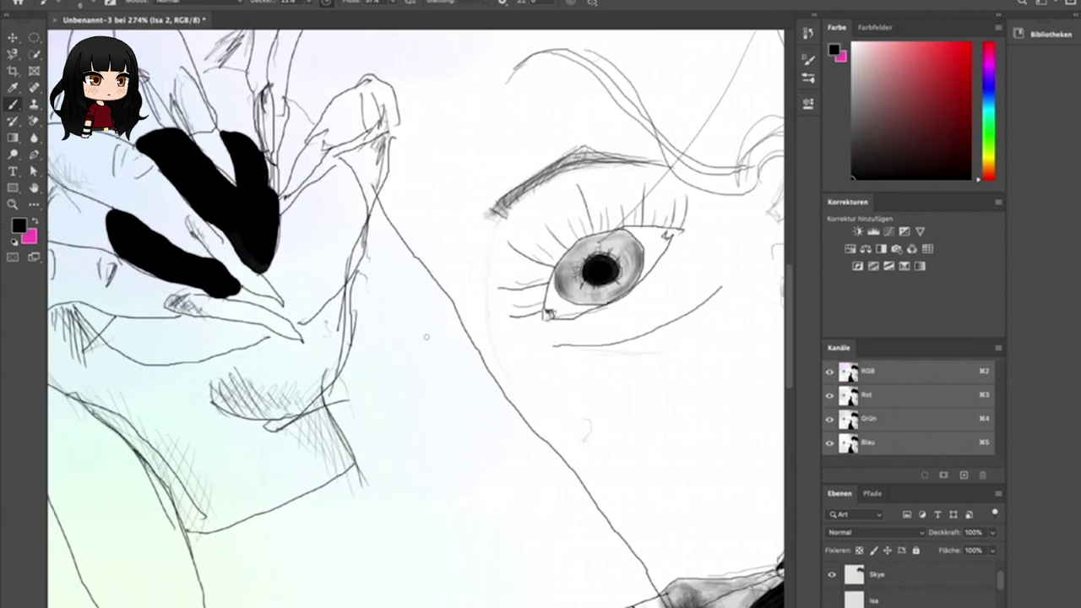
pyautogui.hotkey('shift', '1')
pyautogui.hotkey('shift', '3')
pyautogui.moveTo(490, 226)
pyautogui.mouseDown()
pyautogui.moveTo(486, 317)
pyautogui.moveTo(510, 376)
pyautogui.mouseUp()
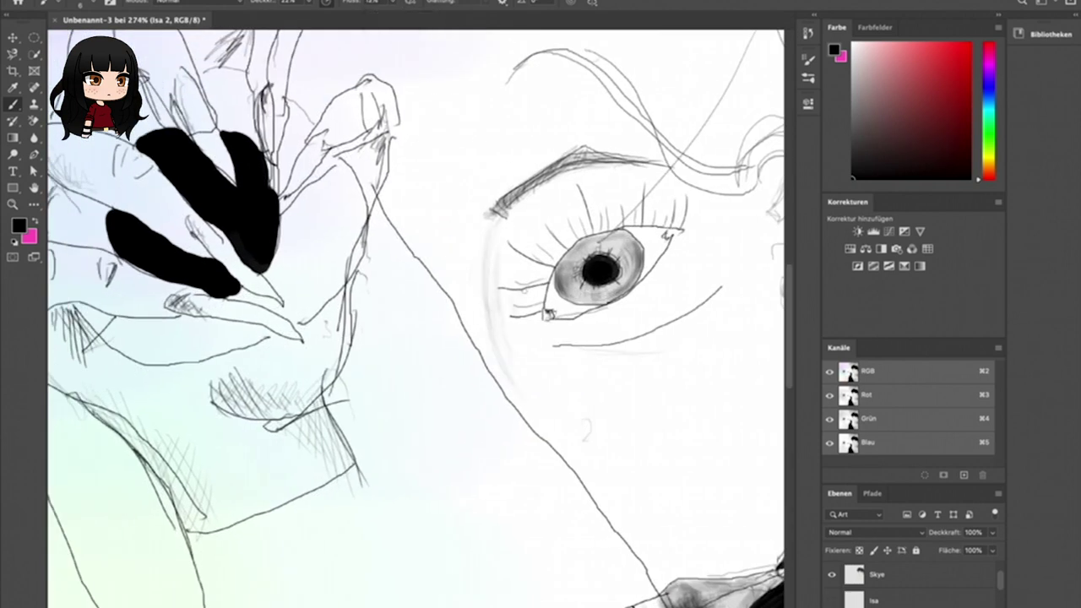
pyautogui.moveTo(554, 346)
pyautogui.mouseDown()
pyautogui.moveTo(641, 338)
pyautogui.moveTo(719, 309)
pyautogui.moveTo(733, 275)
pyautogui.mouseUp()
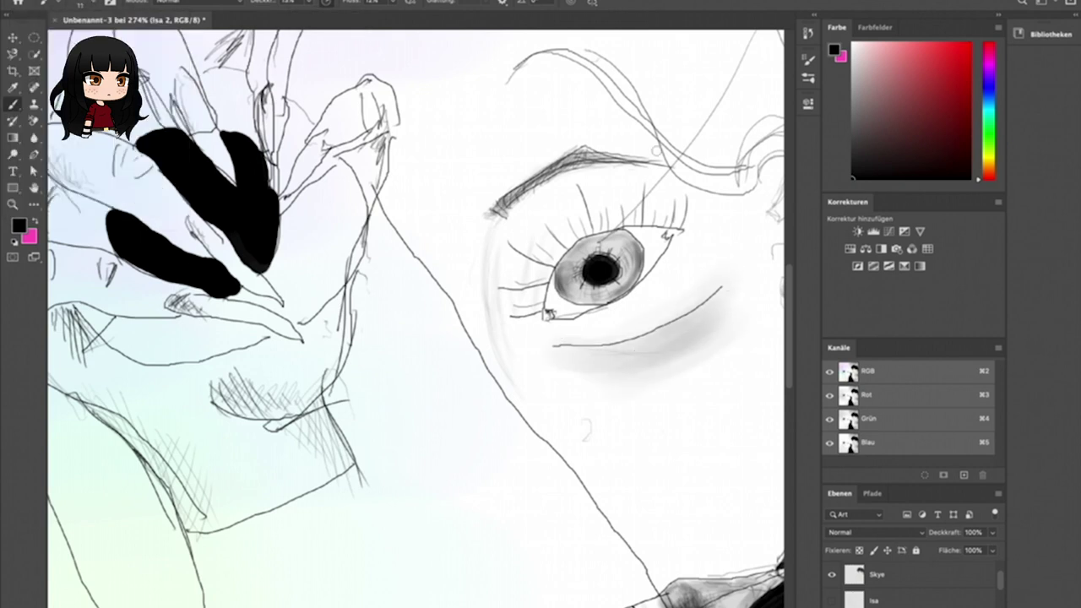
# Shade the knuckles and undersides of the hand's upper fingers with soft grey strokes.
pyautogui.scroll(3, 651, 152)
pyautogui.hscroll(-4, 652, 152)
pyautogui.scroll(4, 651, 152)
pyautogui.moveTo(202, 312)
pyautogui.mouseDown()
pyautogui.moveTo(190, 334)
pyautogui.moveTo(224, 261)
pyautogui.moveTo(270, 330)
pyautogui.moveTo(343, 253)
pyautogui.moveTo(384, 247)
pyautogui.moveTo(368, 312)
pyautogui.mouseUp()
pyautogui.moveTo(460, 355)
pyautogui.mouseDown()
pyautogui.moveTo(482, 393)
pyautogui.moveTo(492, 346)
pyautogui.mouseUp()
pyautogui.moveTo(156, 380)
pyautogui.mouseDown()
pyautogui.moveTo(206, 409)
pyautogui.moveTo(148, 447)
pyautogui.moveTo(308, 469)
pyautogui.mouseUp()
pyautogui.moveTo(254, 418); pyautogui.dragTo(333, 490)
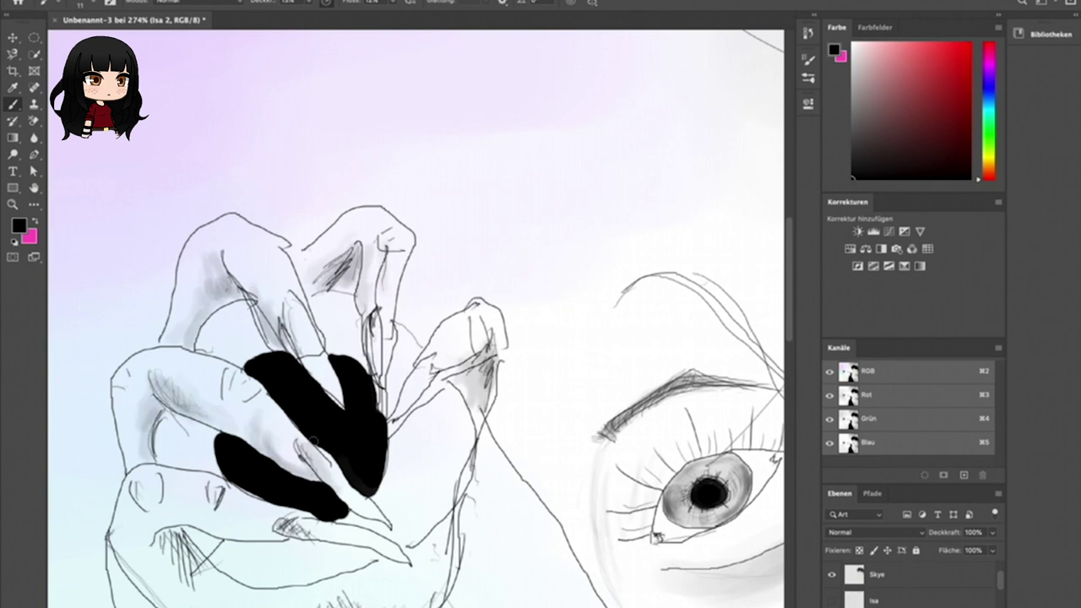
# Add soft grey shading to the palm, the thumb base and the wrist of the hand.
pyautogui.scroll(-4, 414, 321)
pyautogui.hscroll(-2, 413, 320)
pyautogui.moveTo(384, 464); pyautogui.dragTo(494, 481)
pyautogui.moveTo(507, 376); pyautogui.dragTo(406, 473)
pyautogui.moveTo(507, 405)
pyautogui.mouseDown()
pyautogui.moveTo(397, 431)
pyautogui.moveTo(515, 371)
pyautogui.mouseUp()
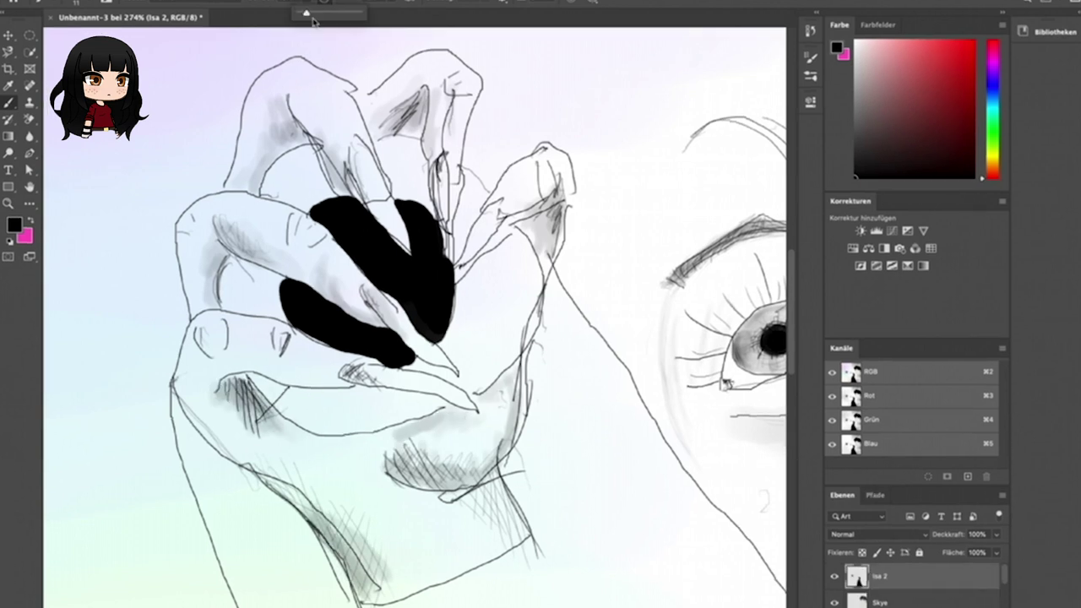
# Deepen the darkest shadows on the finger joints, the fingertip and the thumb base.
pyautogui.moveTo(218, 228); pyautogui.dragTo(242, 257)
pyautogui.moveTo(287, 114); pyautogui.dragTo(304, 145)
pyautogui.moveTo(397, 131)
pyautogui.mouseDown()
pyautogui.moveTo(422, 100)
pyautogui.moveTo(418, 130)
pyautogui.mouseUp()
pyautogui.moveTo(545, 209)
pyautogui.mouseDown()
pyautogui.moveTo(531, 243)
pyautogui.moveTo(519, 228)
pyautogui.mouseUp()
pyautogui.moveTo(478, 470)
pyautogui.mouseDown()
pyautogui.moveTo(407, 478)
pyautogui.moveTo(482, 470)
pyautogui.moveTo(507, 422)
pyautogui.mouseUp()
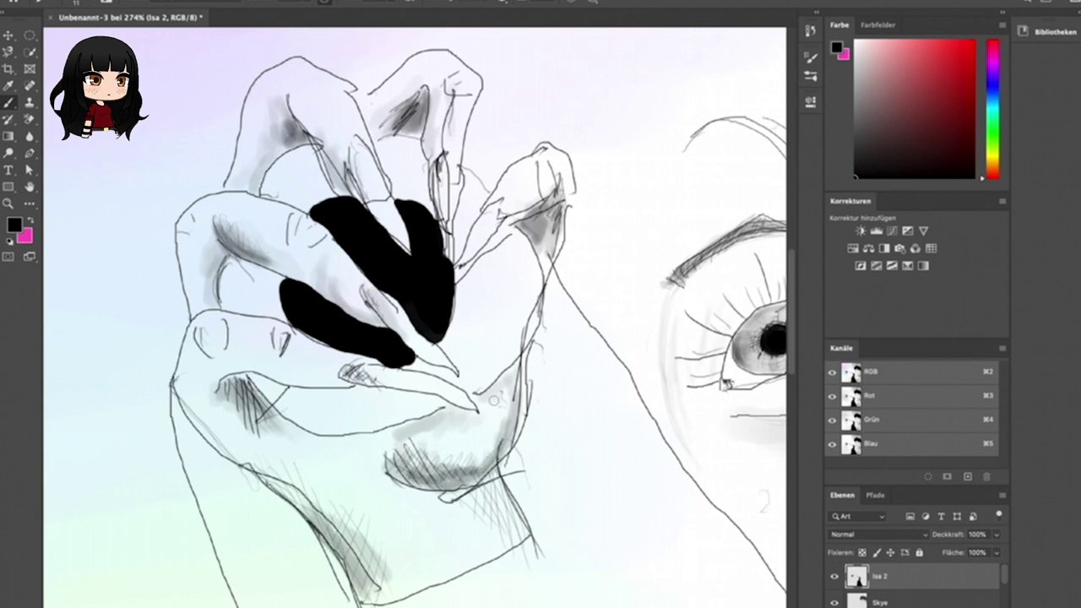
# Select the Skye layer and brush pale greyish-violet shadows under both of Skye's eyes and on the face.
pyautogui.scroll(-8, 497, 411)
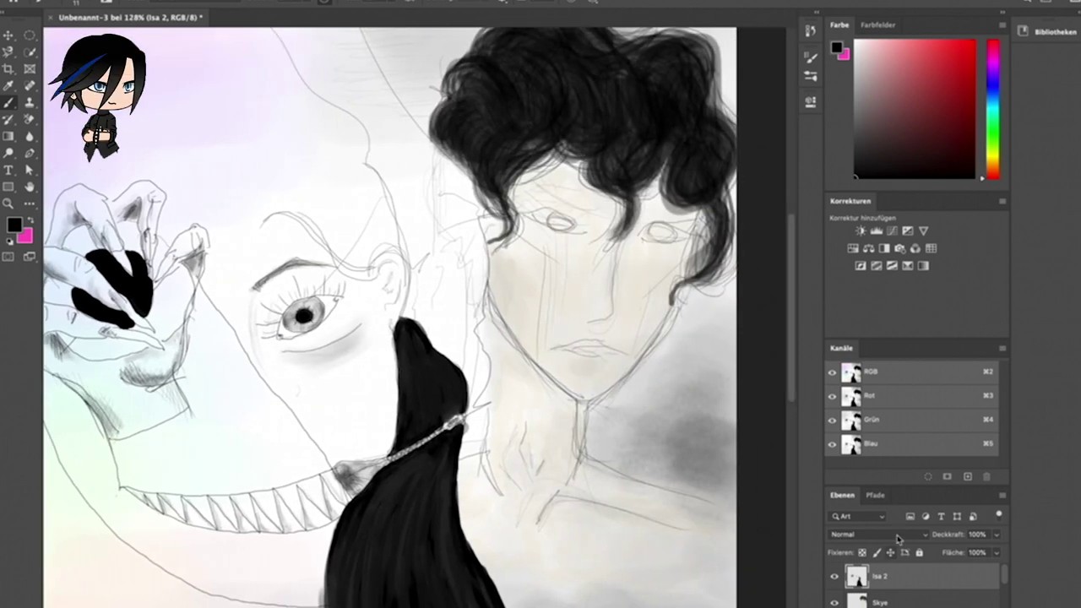
pyautogui.click(883, 601)
pyautogui.scroll(3, 515, 204)
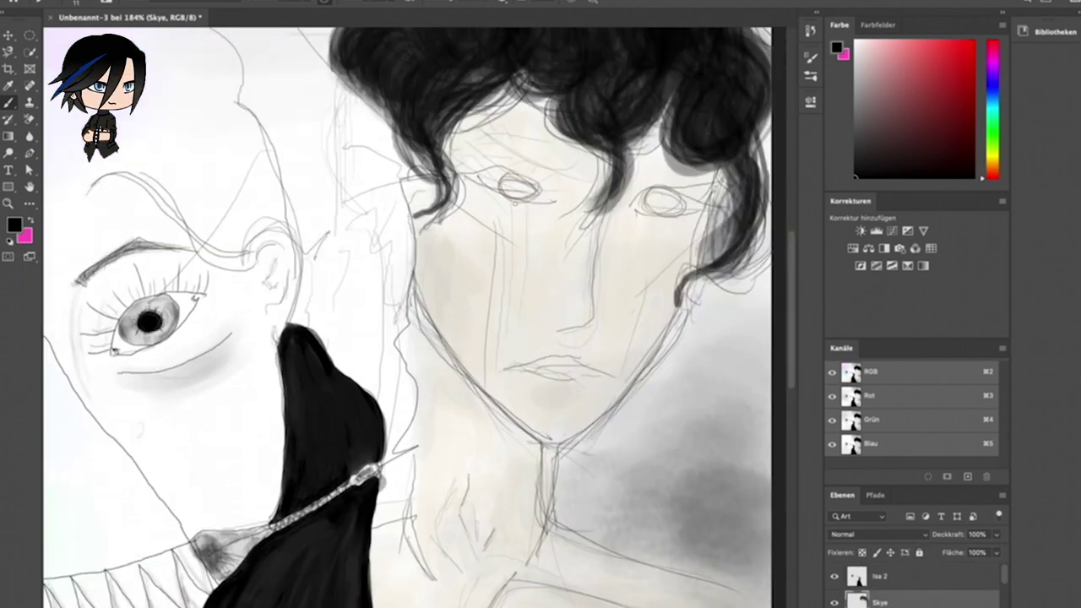
pyautogui.click(856, 129)
pyautogui.moveTo(1001, 103); pyautogui.dragTo(1003, 71)
pyautogui.click(867, 39)
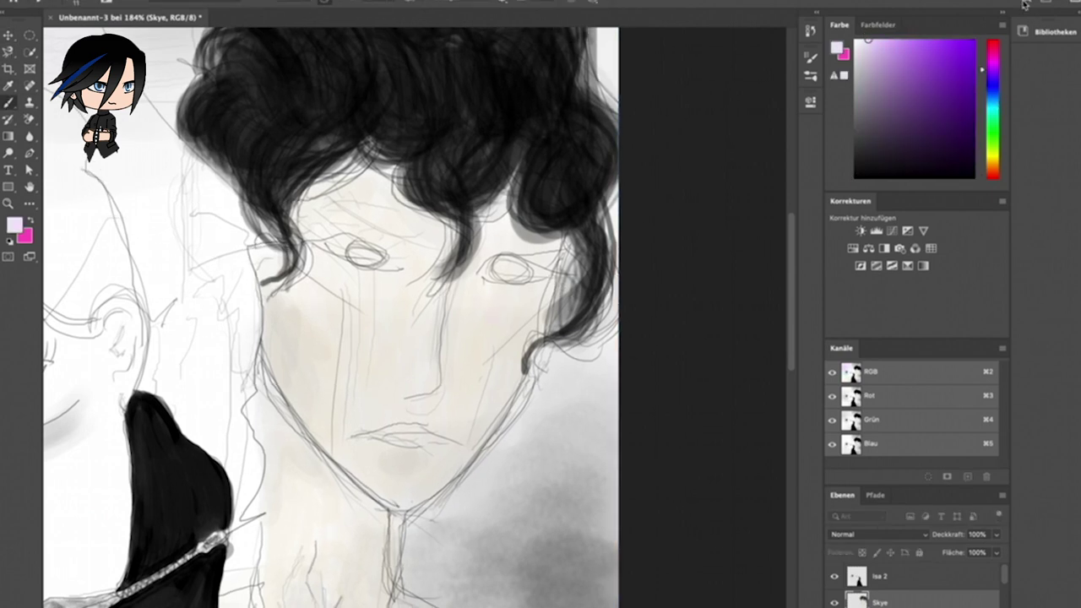
pyautogui.click(869, 65)
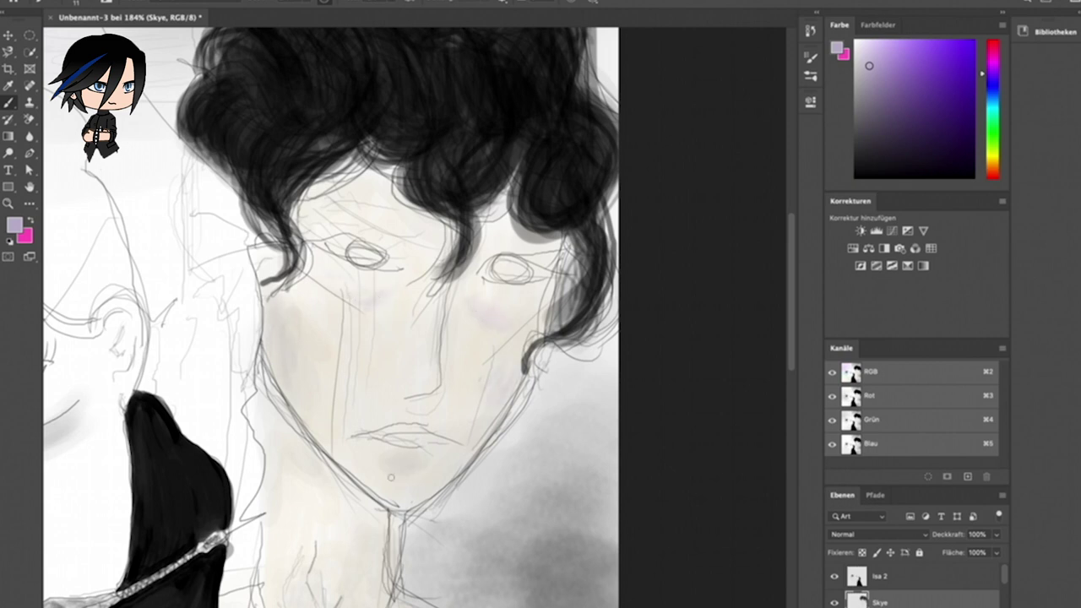
# Fill both of Skye's irises with blue.
pyautogui.click(994, 90)
pyautogui.click(908, 89)
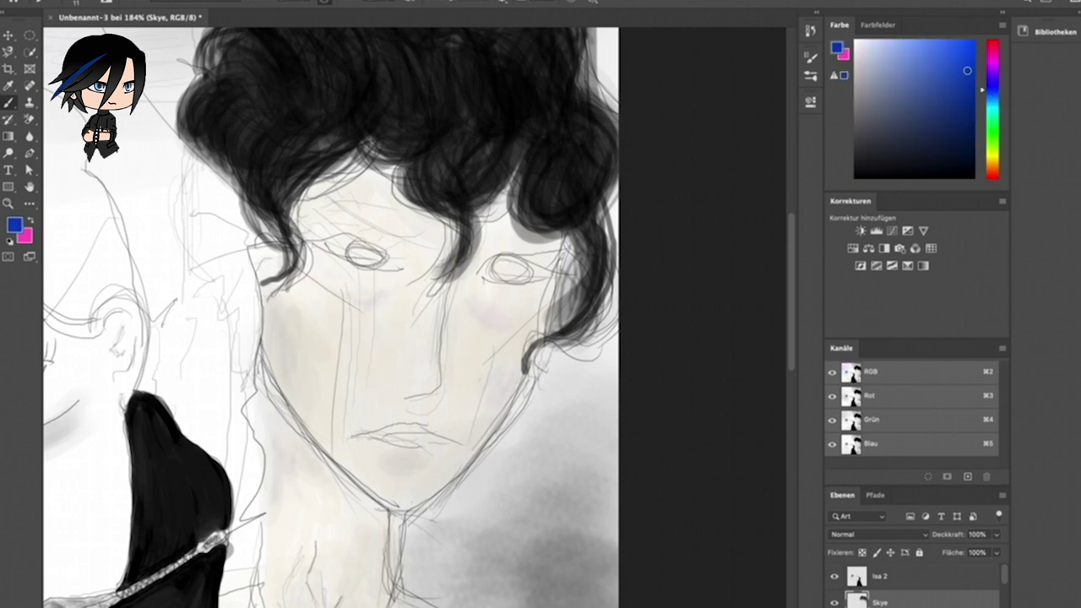
pyautogui.moveTo(352, 254); pyautogui.dragTo(378, 259)
pyautogui.moveTo(497, 269); pyautogui.dragTo(523, 274)
pyautogui.click(910, 76)
pyautogui.moveTo(355, 254); pyautogui.dragTo(377, 260)
# Layer further blue shades in Skye's irises, then paint black pupils with small light highlights.
pyautogui.click(909, 115)
pyautogui.click(969, 50)
pyautogui.moveTo(496, 266); pyautogui.dragTo(526, 270)
pyautogui.click(970, 82)
pyautogui.moveTo(349, 256); pyautogui.dragTo(368, 259)
pyautogui.click(856, 177)
pyautogui.click(362, 255)
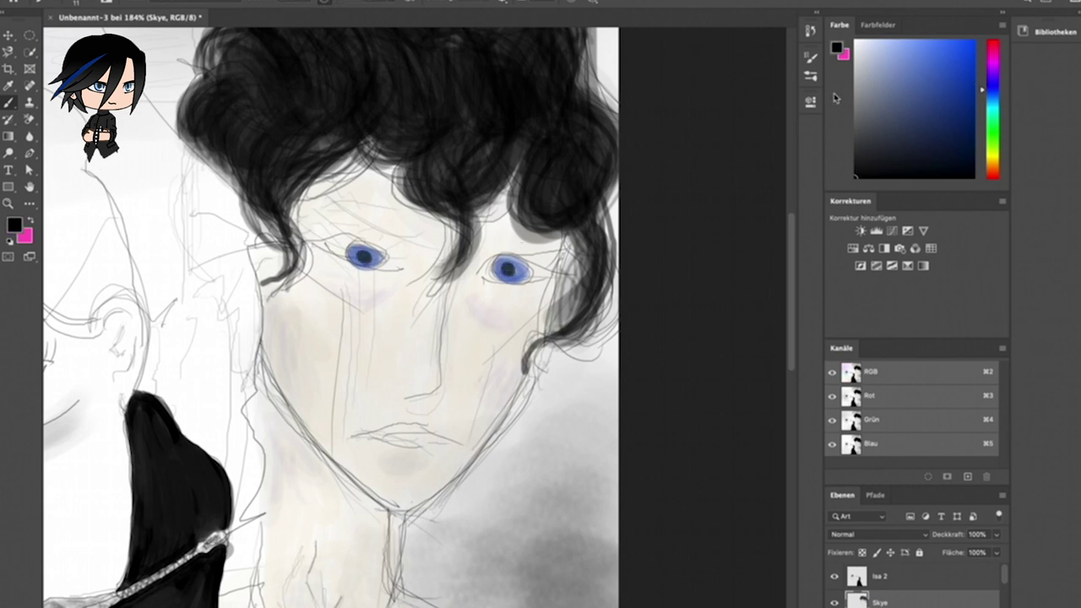
pyautogui.click(855, 42)
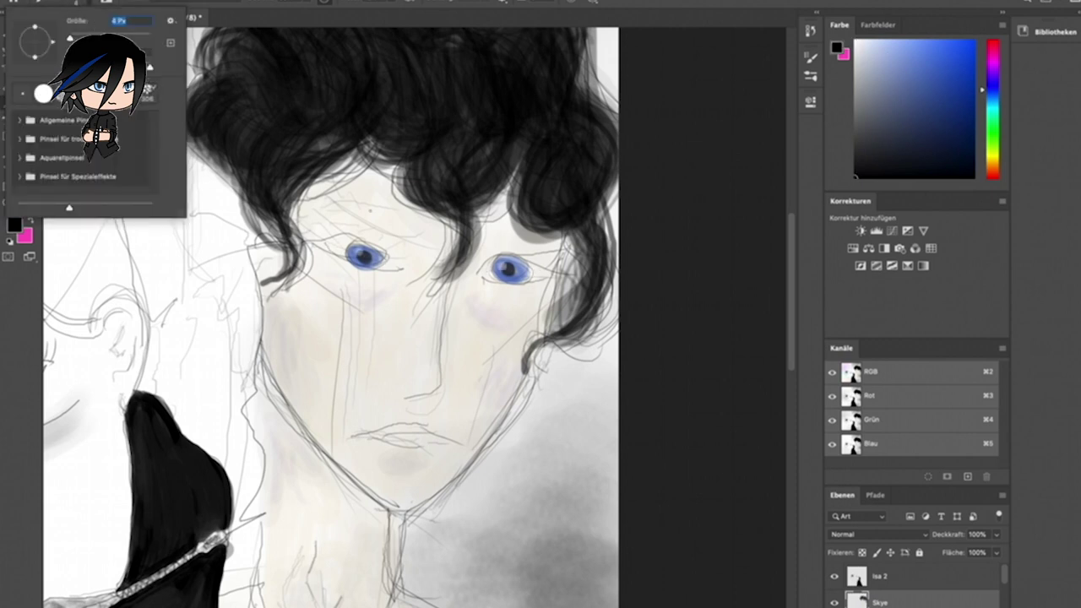
# Set the brush to 4 px and sketch Skye's eyebrow and fine black hair strands along the forehead.
pyautogui.press('Return')
pyautogui.moveTo(359, 211); pyautogui.dragTo(382, 219)
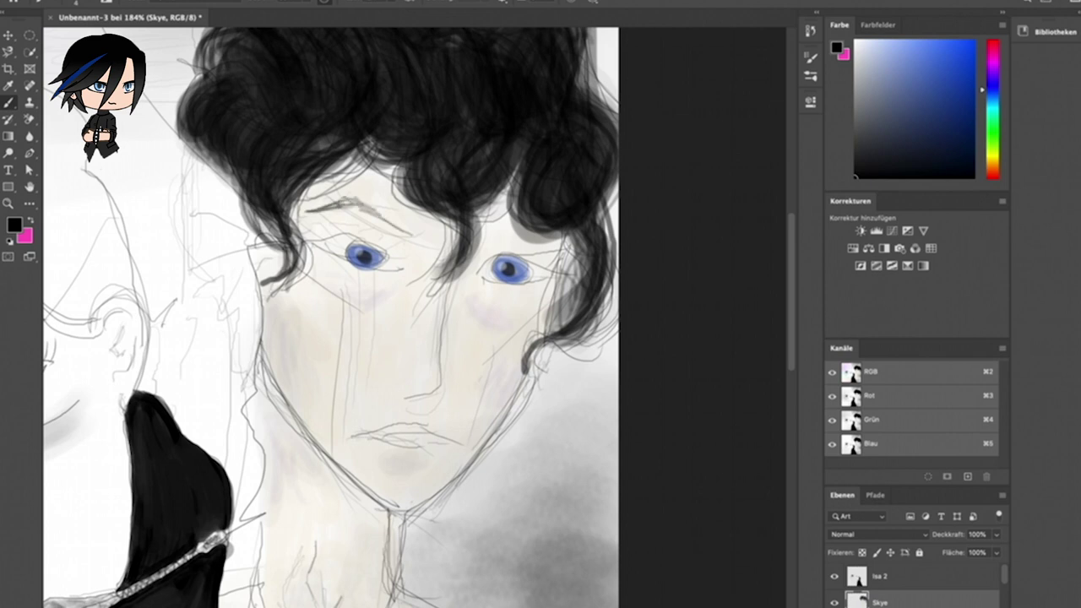
pyautogui.moveTo(355, 165); pyautogui.dragTo(308, 236)
pyautogui.moveTo(389, 167); pyautogui.dragTo(291, 239)
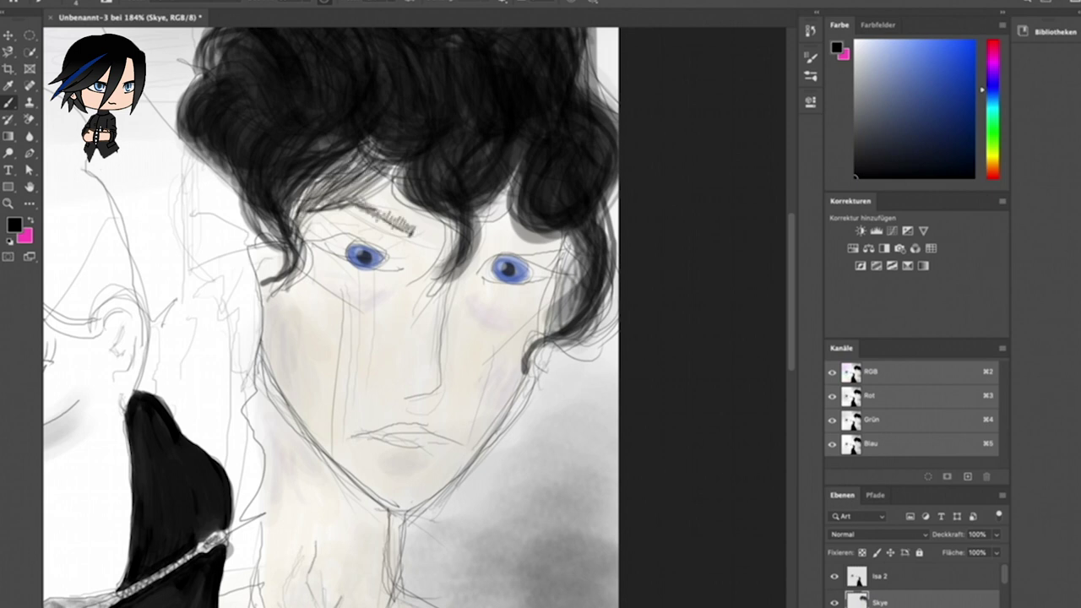
# Enlarge the brush, set it to 20 px and fill Skye's eyebrow in solid black.
pyautogui.click(85, 9)
pyautogui.moveTo(355, 179); pyautogui.dragTo(314, 208)
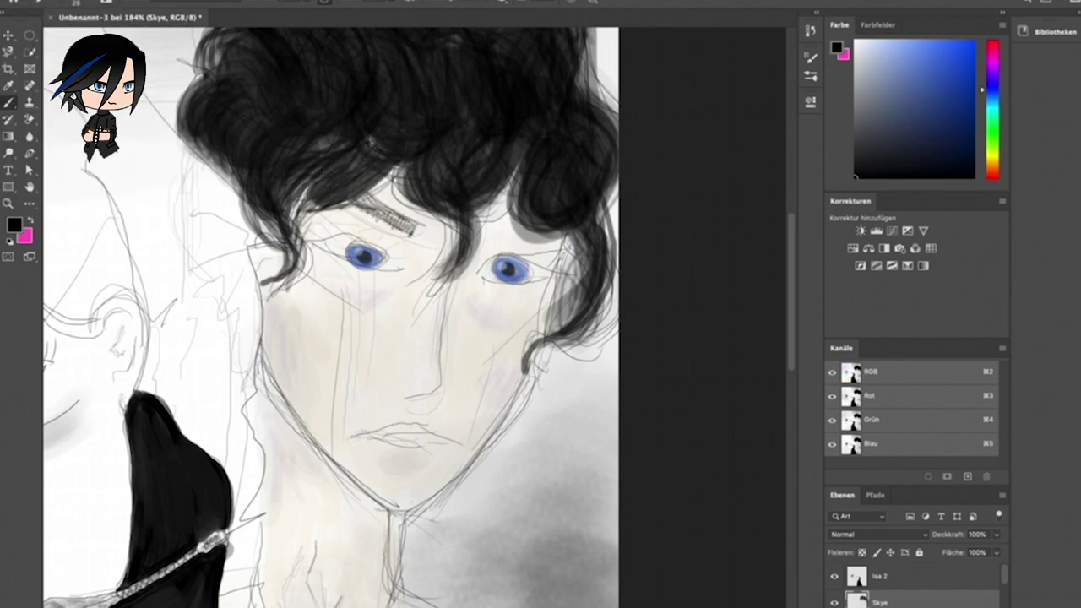
pyautogui.moveTo(346, 128); pyautogui.dragTo(296, 245)
pyautogui.click(91, 8)
pyautogui.write('20')
pyautogui.press('Return')
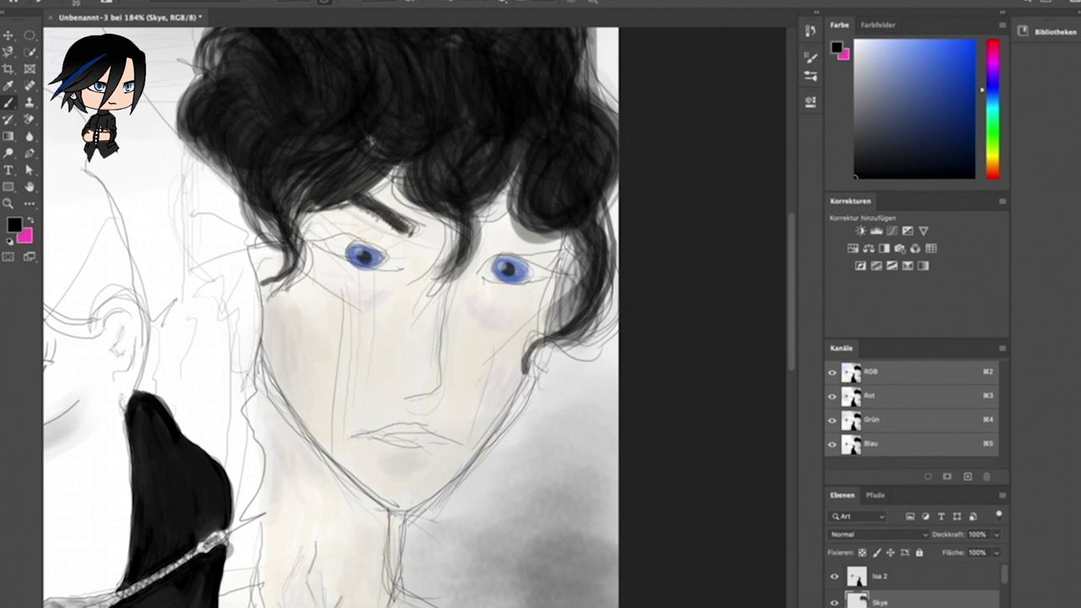
pyautogui.moveTo(380, 215); pyautogui.dragTo(412, 228)
pyautogui.click(85, 9)
pyautogui.click(85, 9)
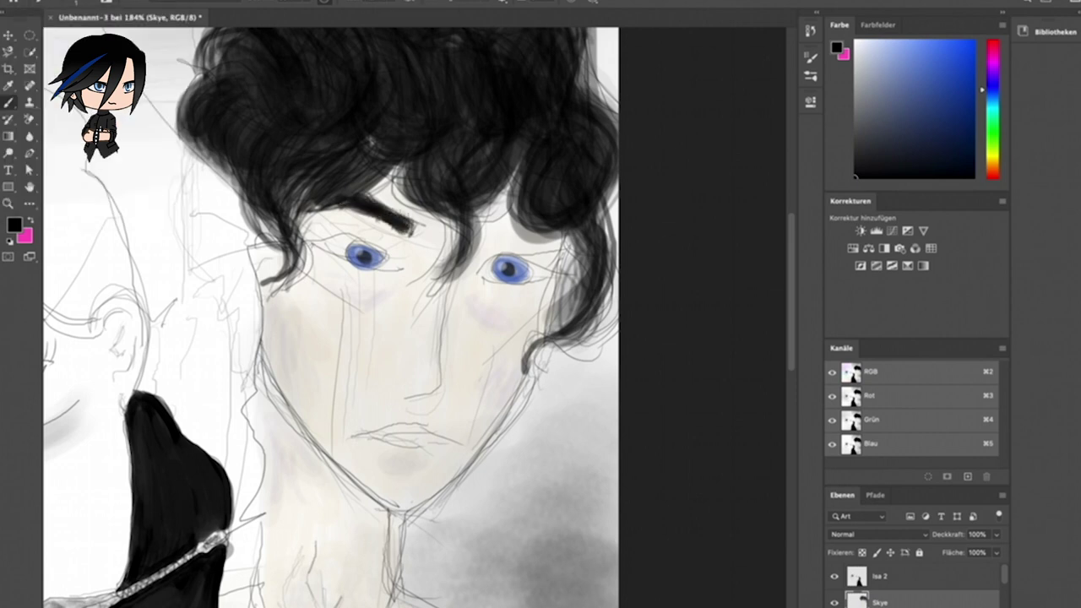
# Select the vivi layer, choose the 80 px splatter brush and raise its spacing to 1000%.
pyautogui.click(991, 60)
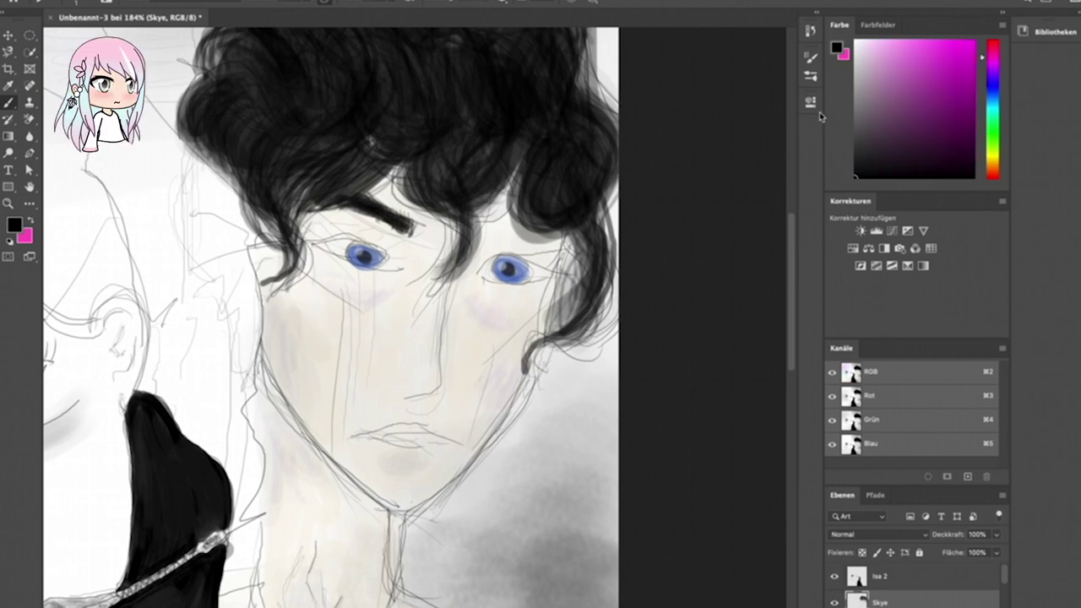
pyautogui.press('super+0')
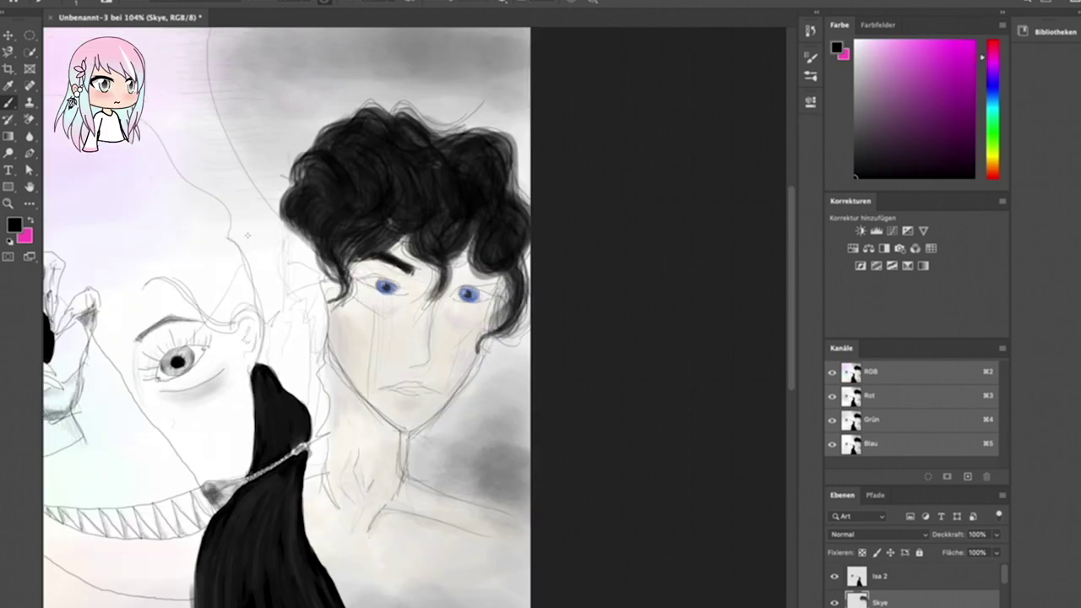
pyautogui.hotkey('alt', '[')
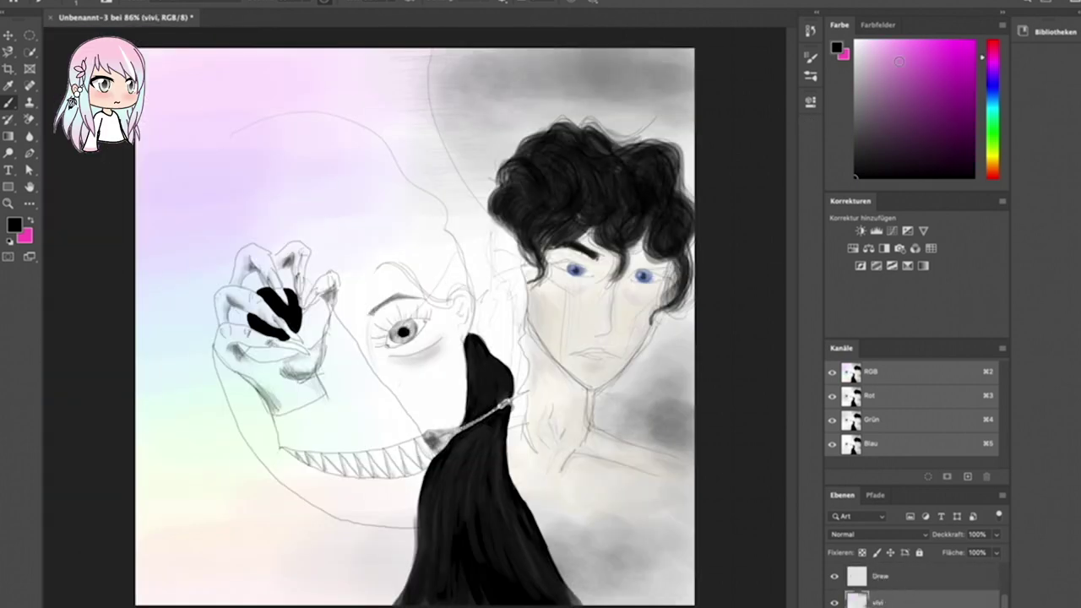
pyautogui.click(105, 2)
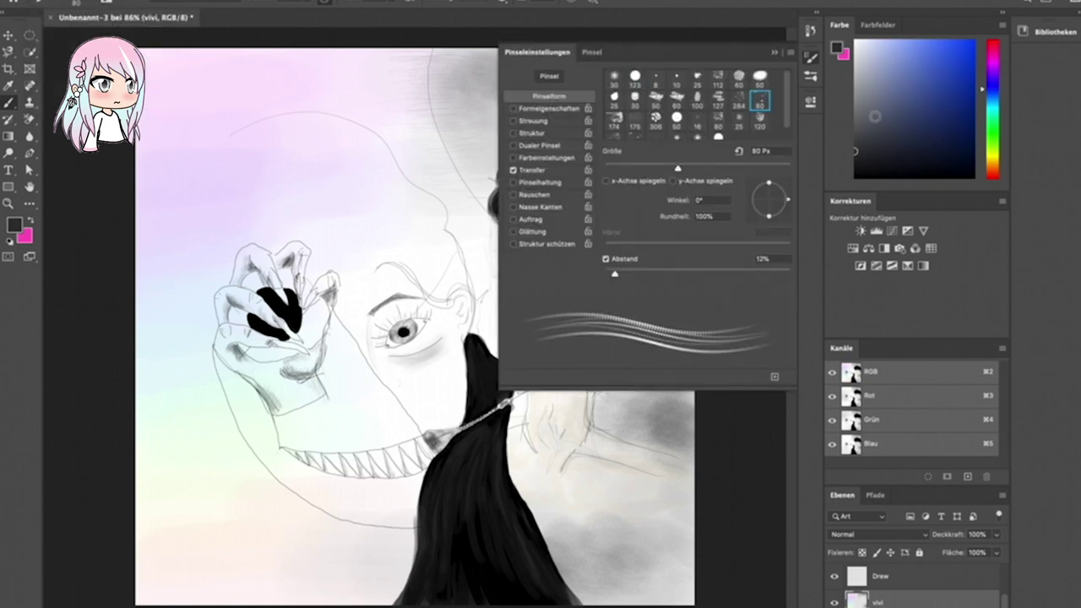
pyautogui.moveTo(614, 273); pyautogui.dragTo(799, 262)
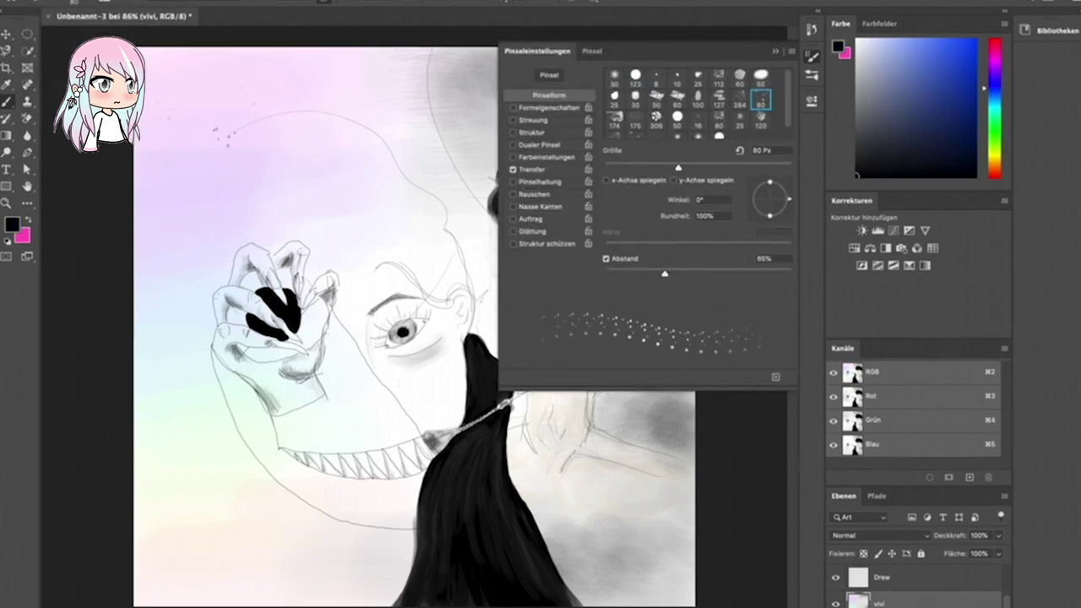
# Enlarge the splatter brush in stages to 348 px and scatter dark dots over the pastel background, some more intense.
pyautogui.click(74, 1)
pyautogui.moveTo(85, 37); pyautogui.dragTo(129, 32)
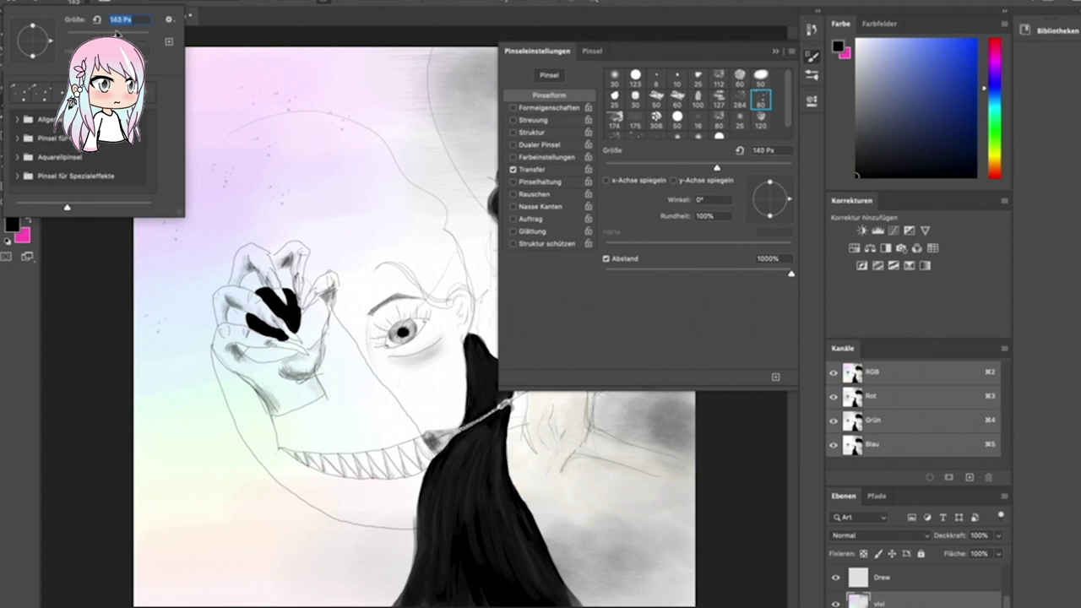
pyautogui.press('Return')
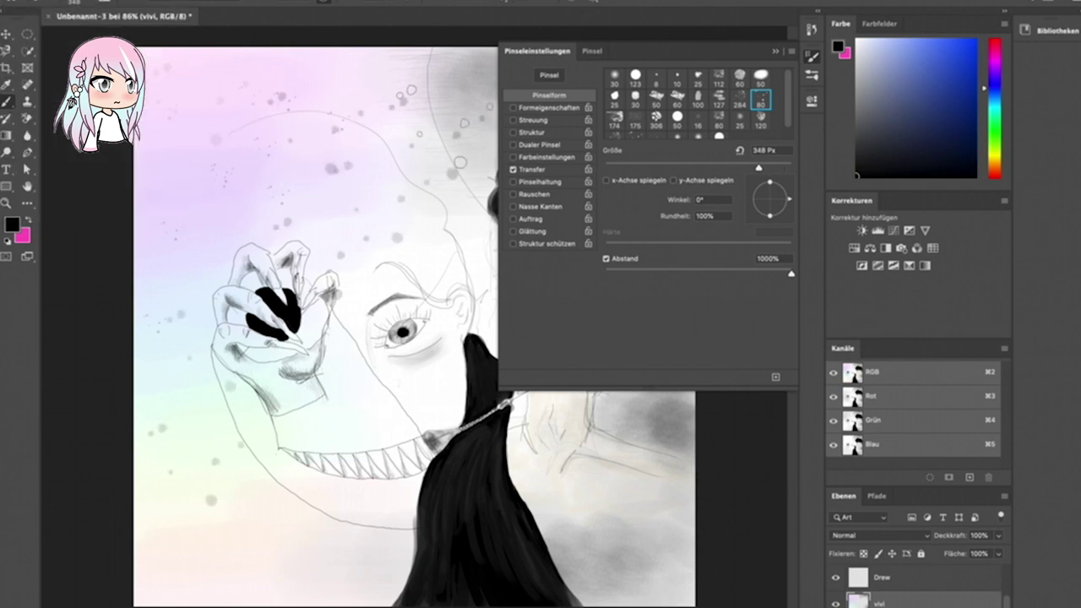
pyautogui.click(325, 2)
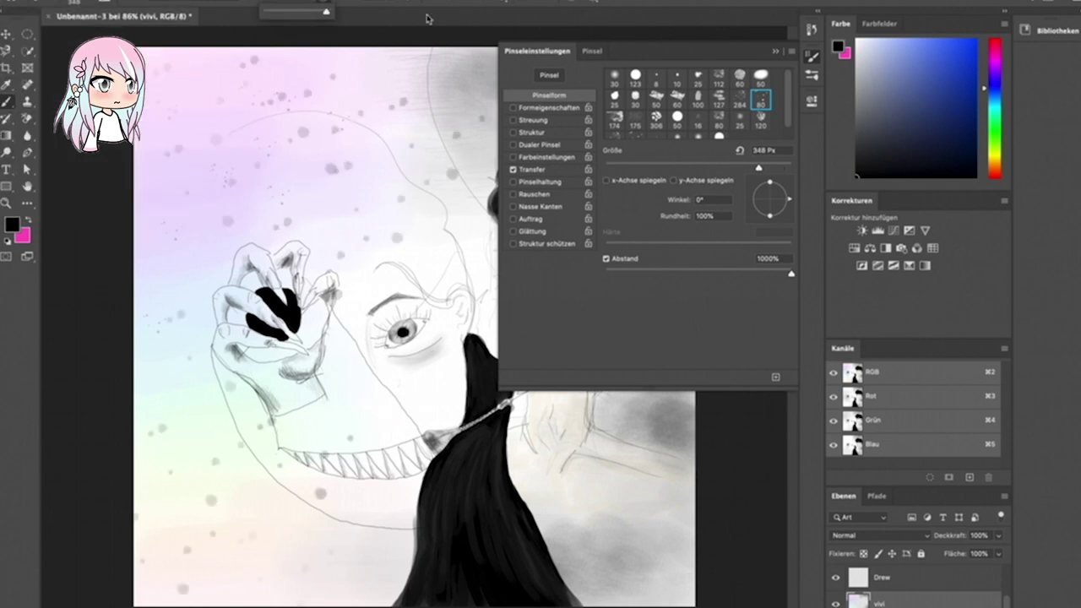
pyautogui.click(398, 98)
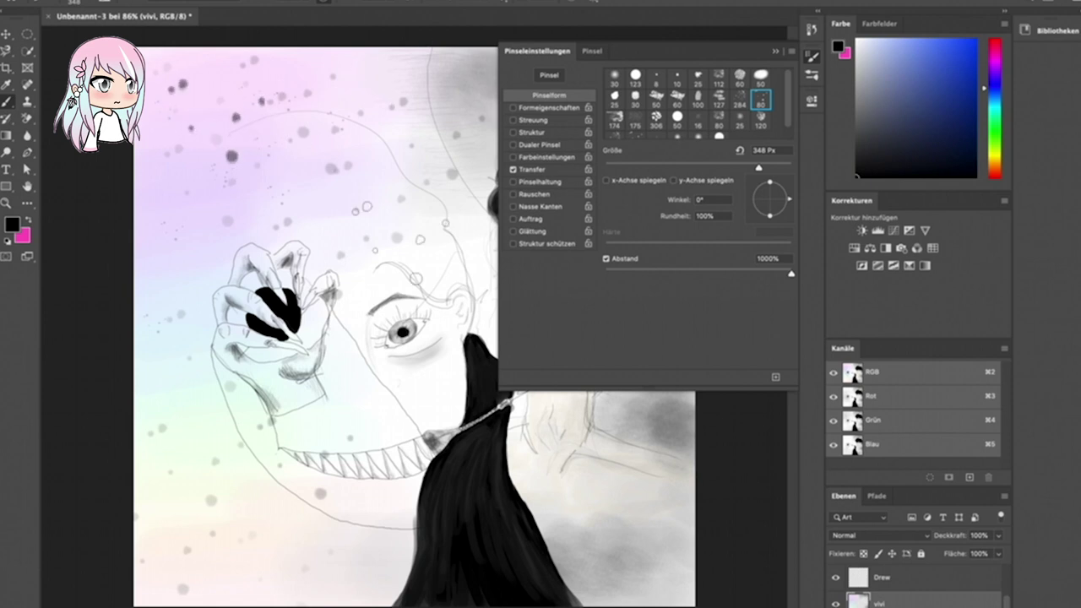
# Change the colour to dark red and then dark blue, and add splatters with the 105 px splatter brush enlarged to 268 px.
pyautogui.click(996, 48)
pyautogui.click(392, 190)
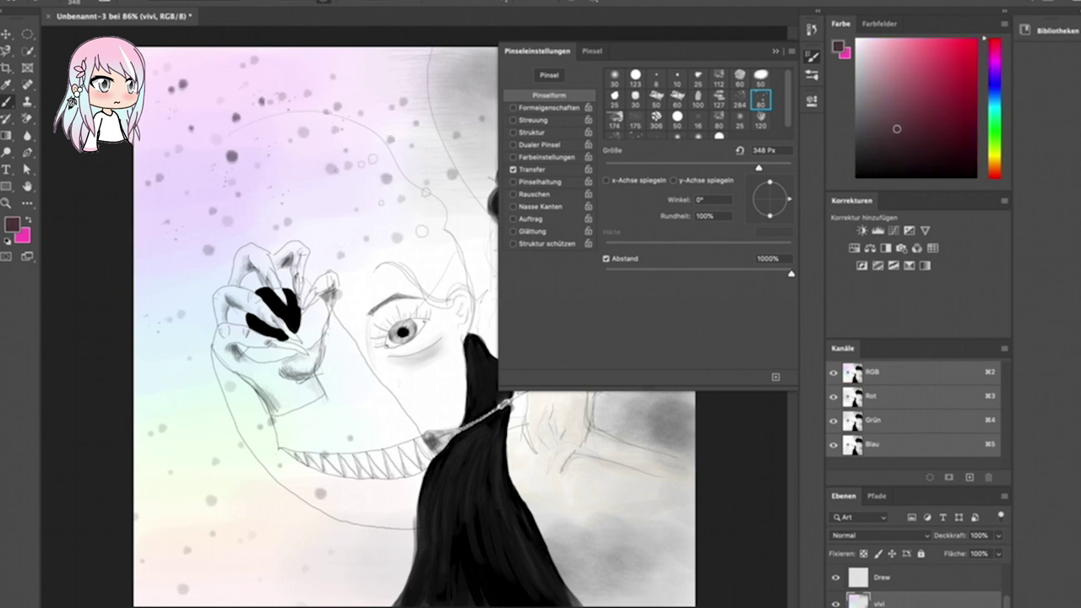
pyautogui.click(636, 136)
pyautogui.click(995, 88)
pyautogui.click(89, 3)
pyautogui.moveTo(108, 37); pyautogui.dragTo(119, 36)
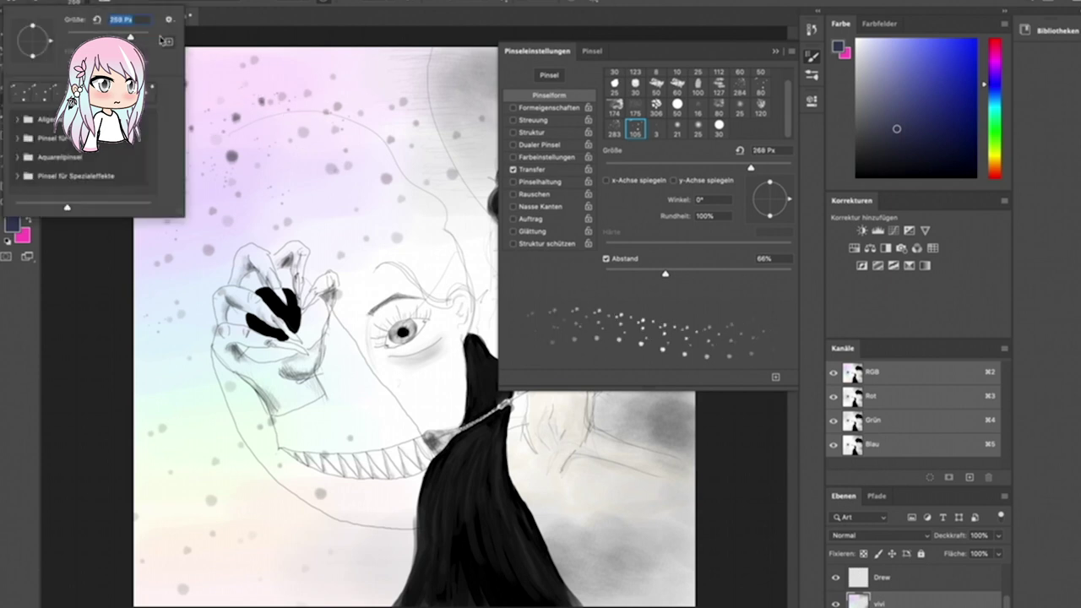
pyautogui.press('Return')
# Choose the 80 px textured brush, enlarge it to 492 px and cover the pastel background with a fine horizontal texture.
pyautogui.click(719, 108)
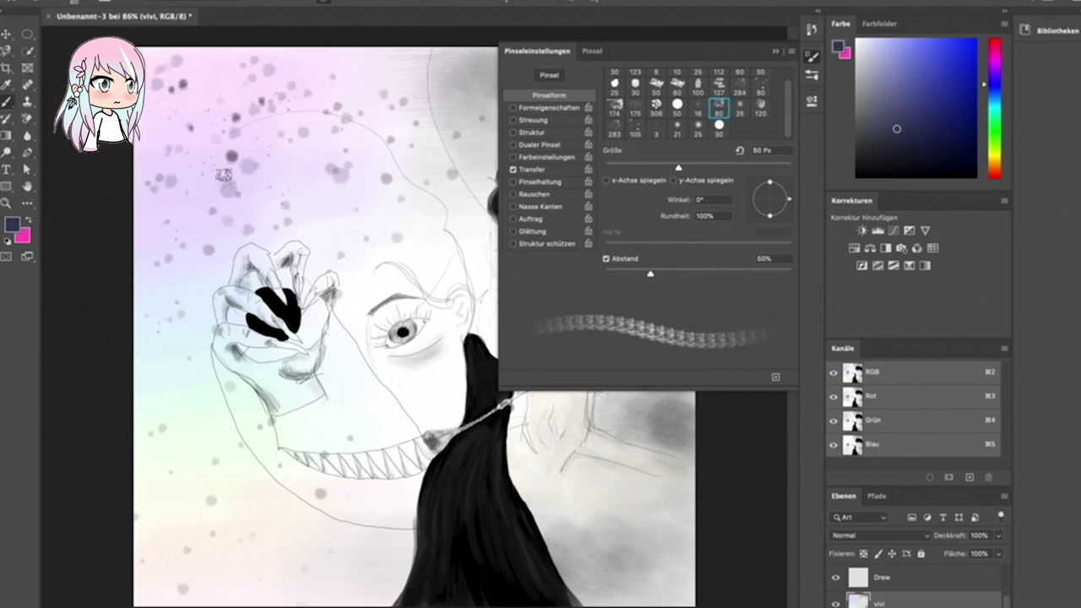
pyautogui.click(89, 2)
pyautogui.write('492 Px')
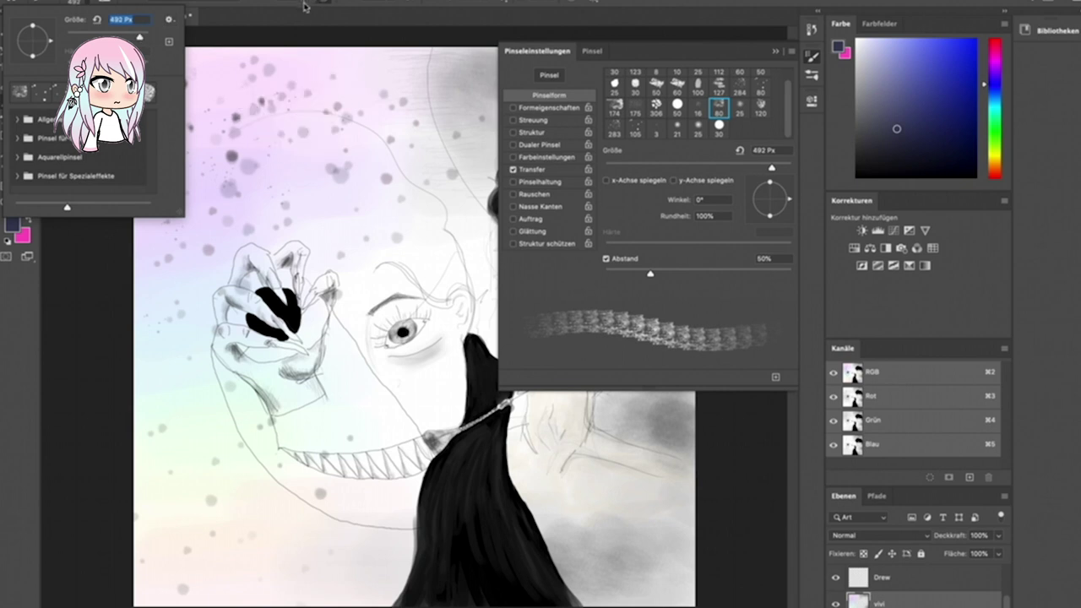
pyautogui.press('Return')
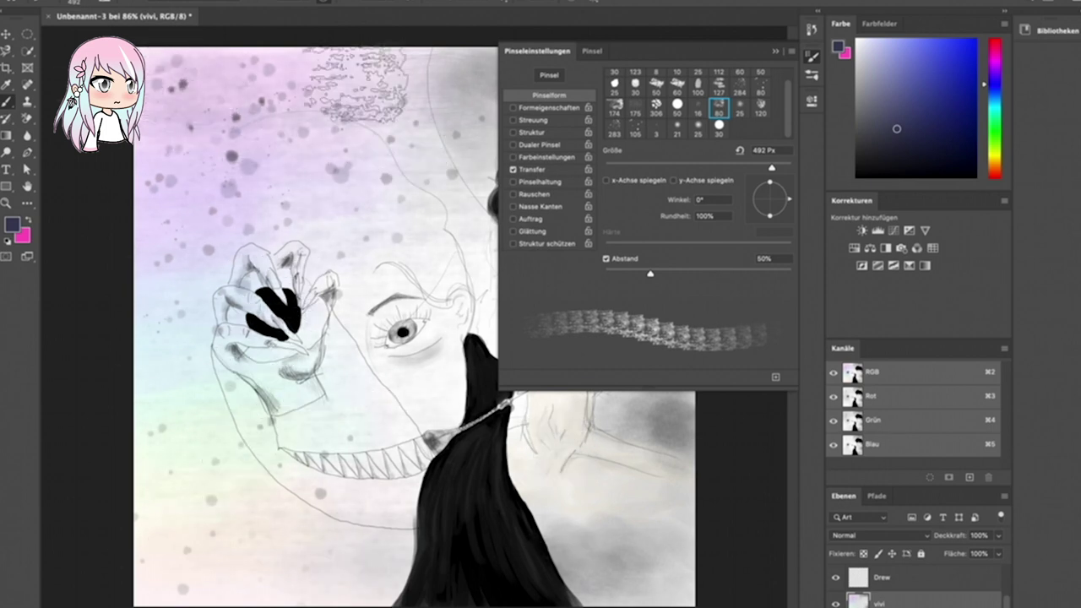
pyautogui.press('F5')
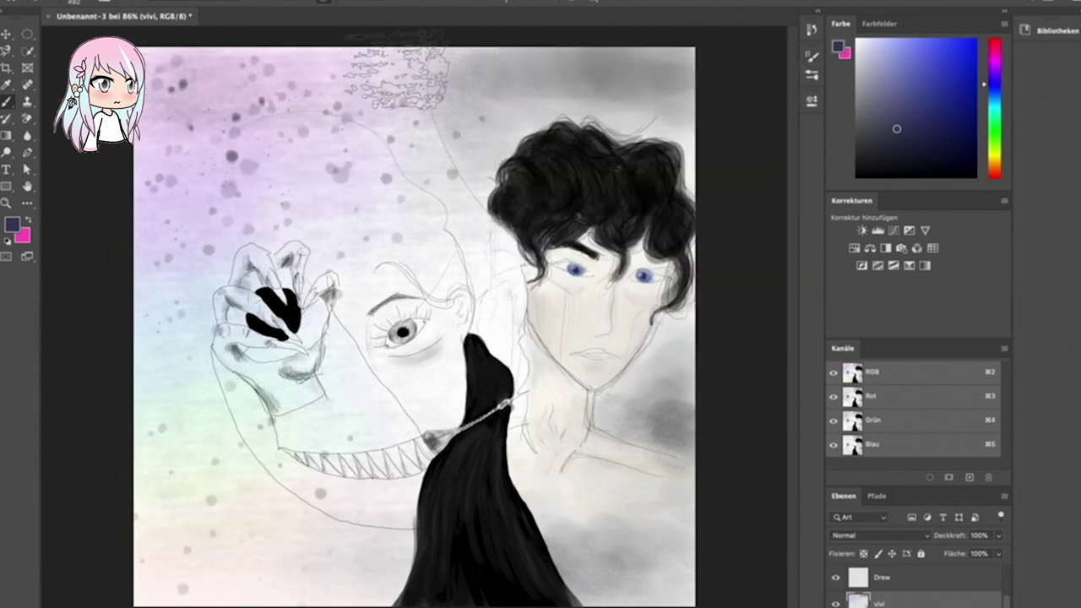
# Change the colour to black and use a 118 px brush to deepen the cloudy grey shading above Skye's head.
pyautogui.click(72, 2)
pyautogui.press('F5')
pyautogui.click(740, 105)
pyautogui.press('F5')
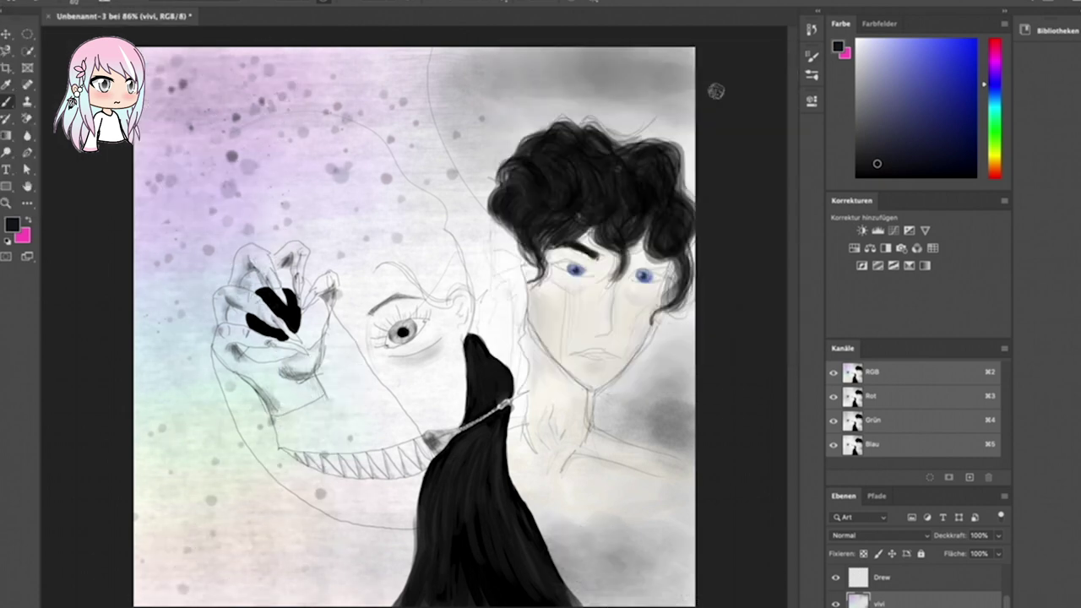
pyautogui.click(87, 5)
pyautogui.moveTo(481, 84)
pyautogui.mouseDown()
pyautogui.moveTo(583, 64)
pyautogui.moveTo(591, 110)
pyautogui.moveTo(666, 116)
pyautogui.moveTo(661, 103)
pyautogui.mouseUp()
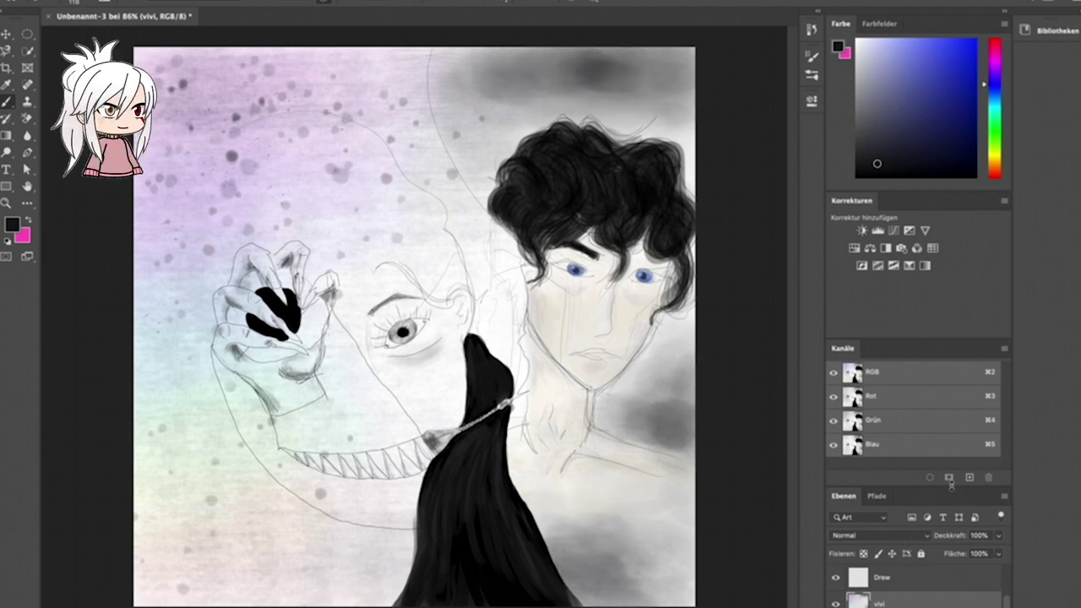
# Select the Drew layer and paint white with the 118 px brush along and above Isa's head outline.
pyautogui.click(922, 583)
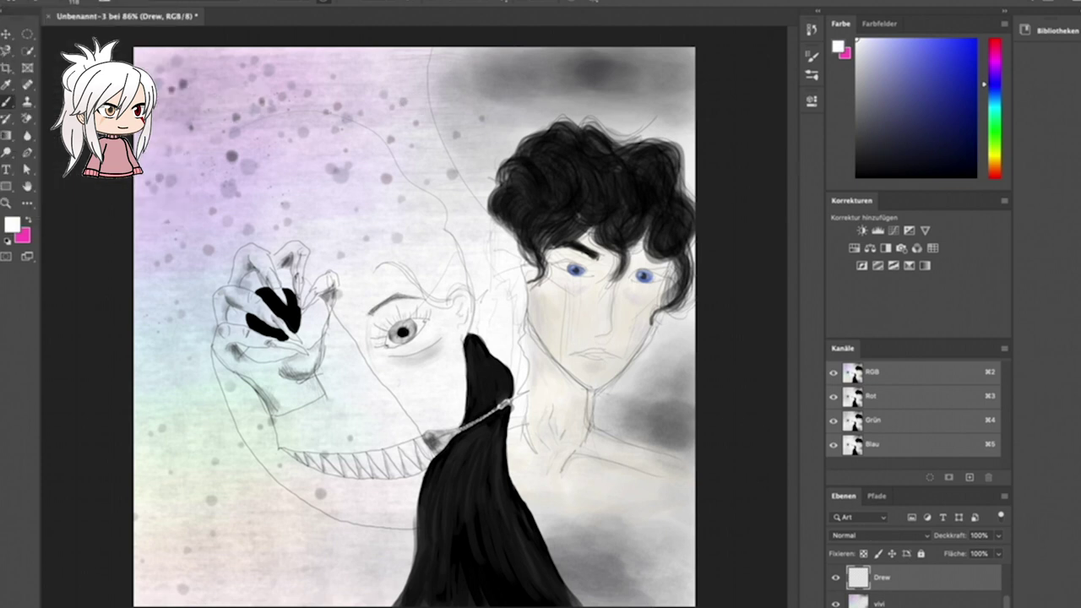
pyautogui.moveTo(216, 111); pyautogui.dragTo(376, 96)
pyautogui.moveTo(228, 61)
pyautogui.mouseDown()
pyautogui.moveTo(260, 59)
pyautogui.moveTo(408, 58)
pyautogui.moveTo(369, 80)
pyautogui.moveTo(408, 71)
pyautogui.mouseUp()
pyautogui.moveTo(229, 112)
pyautogui.mouseDown()
pyautogui.moveTo(318, 102)
pyautogui.moveTo(464, 224)
pyautogui.moveTo(482, 254)
pyautogui.mouseUp()
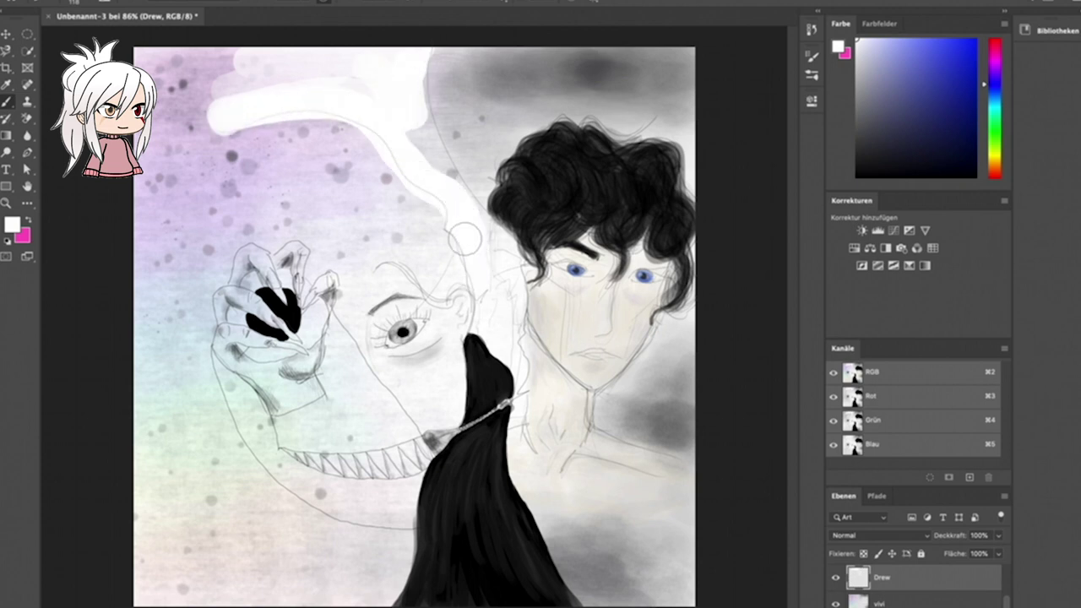
pyautogui.hotkey('ctrl', 'z')
pyautogui.hotkey('ctrl', 'z')
pyautogui.hotkey('ctrl', 'z')
pyautogui.hotkey('ctrl', 'z')
# Fill the area between Isa's head outline and the curved line near Skye with opaque white up to the canvas edge.
pyautogui.scroll(5, 471, 245)
pyautogui.hscroll(5, 471, 245)
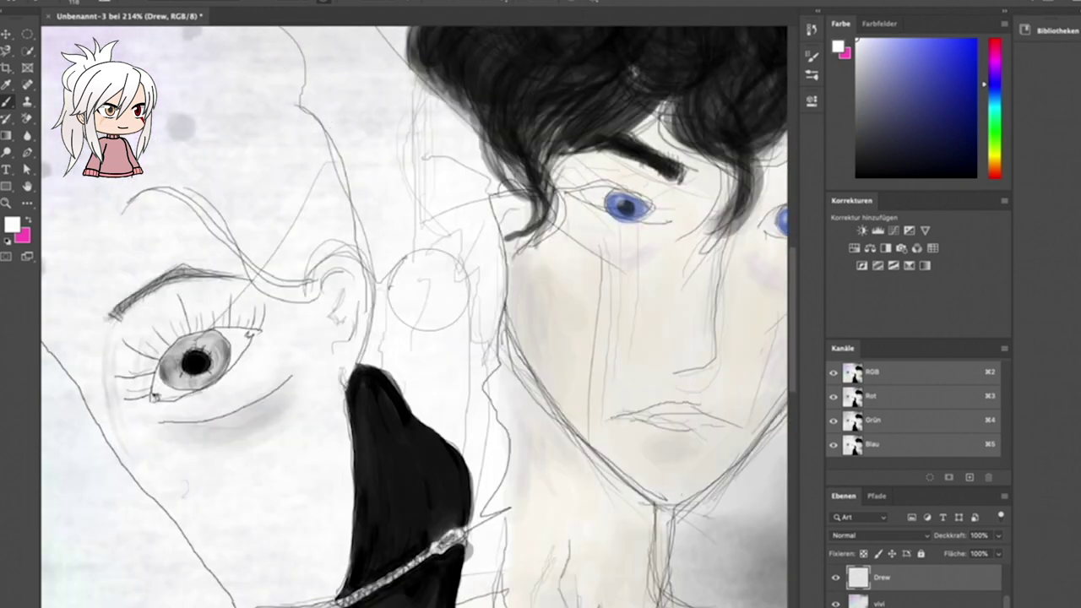
pyautogui.scroll(10, 388, 139)
pyautogui.moveTo(194, 127)
pyautogui.mouseDown()
pyautogui.moveTo(181, 220)
pyautogui.moveTo(290, 55)
pyautogui.moveTo(267, 332)
pyautogui.moveTo(284, 369)
pyautogui.moveTo(289, 96)
pyautogui.moveTo(295, 304)
pyautogui.mouseUp()
pyautogui.hscroll(-10, 356, 197)
pyautogui.press('super+shift+z')
pyautogui.press('super+shift+z')
pyautogui.press('super+shift+z')
pyautogui.press('super+shift+z')
pyautogui.press('super+shift+z')
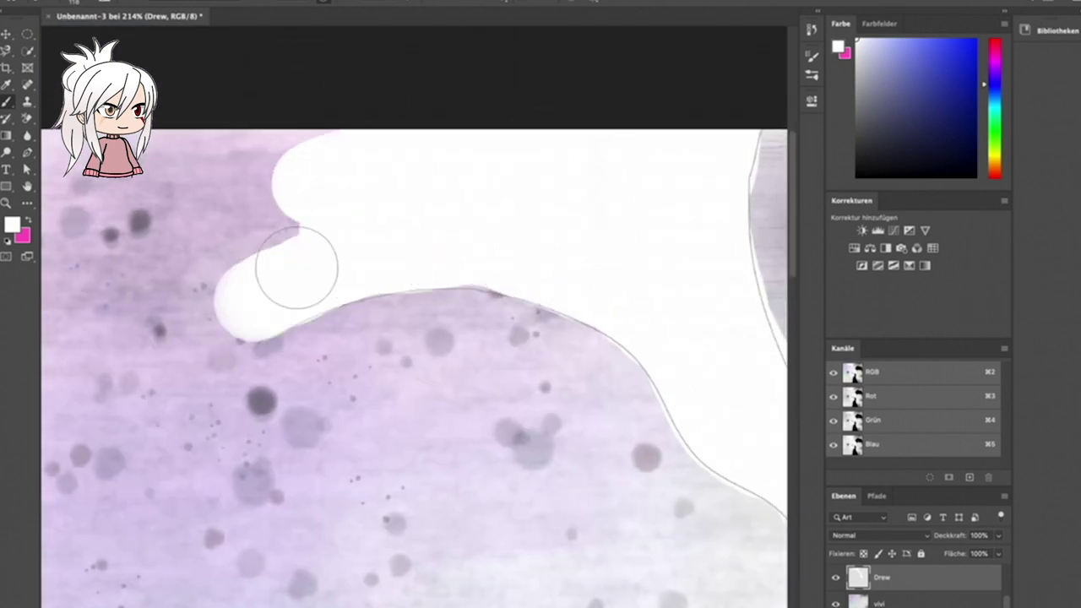
# Fade the outer end of the white area into the purple background with soft white strokes.
pyautogui.press('super+shift+z')
pyautogui.press('super+z')
pyautogui.press('super+shift+z')
pyautogui.press('super+shift+z')
pyautogui.press('super+shift+z')
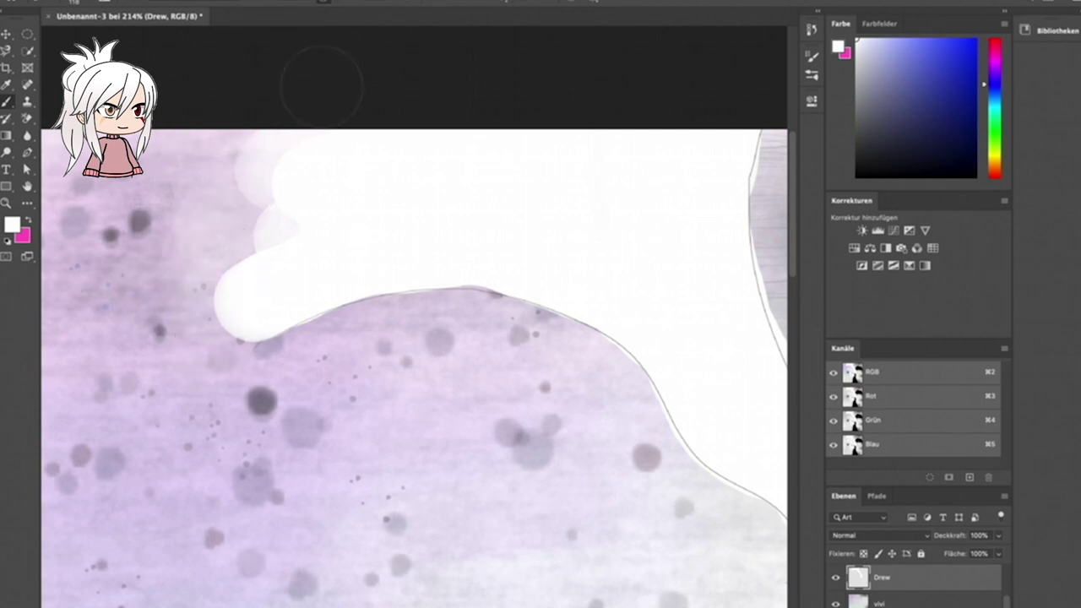
pyautogui.press('super+shift+z')
pyautogui.press('super+shift+z')
pyautogui.press('super+z')
pyautogui.press('super+shift+z')
pyautogui.press('super+shift+z')
pyautogui.hscroll(5, 364, 110)
pyautogui.scroll(2, 364, 110)
pyautogui.press('super+shift+z')
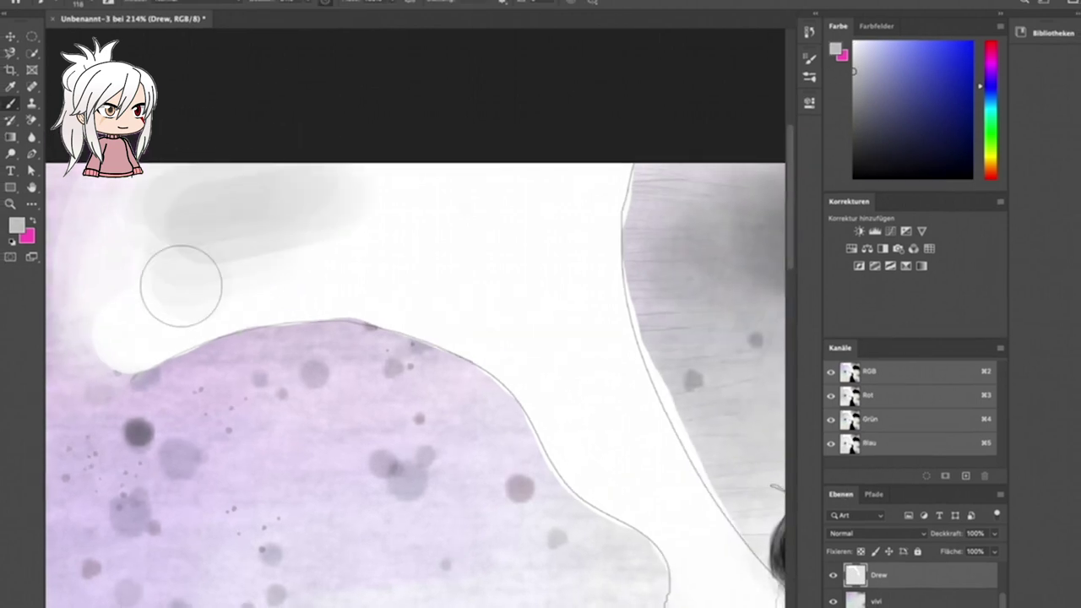
pyautogui.press('super+shift+z')
pyautogui.press('super+z')
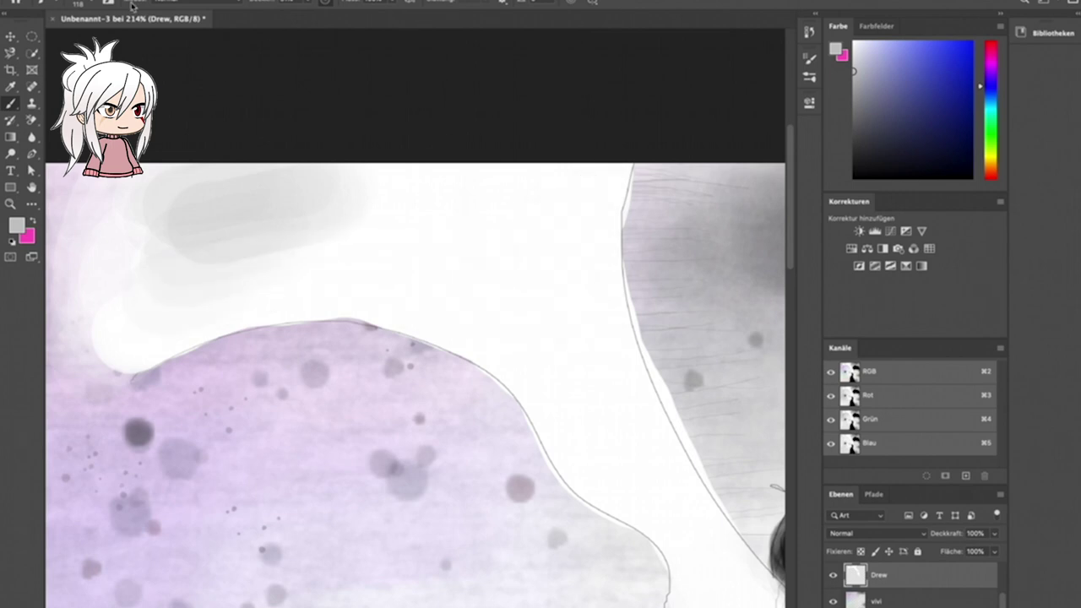
pyautogui.press('super+z')
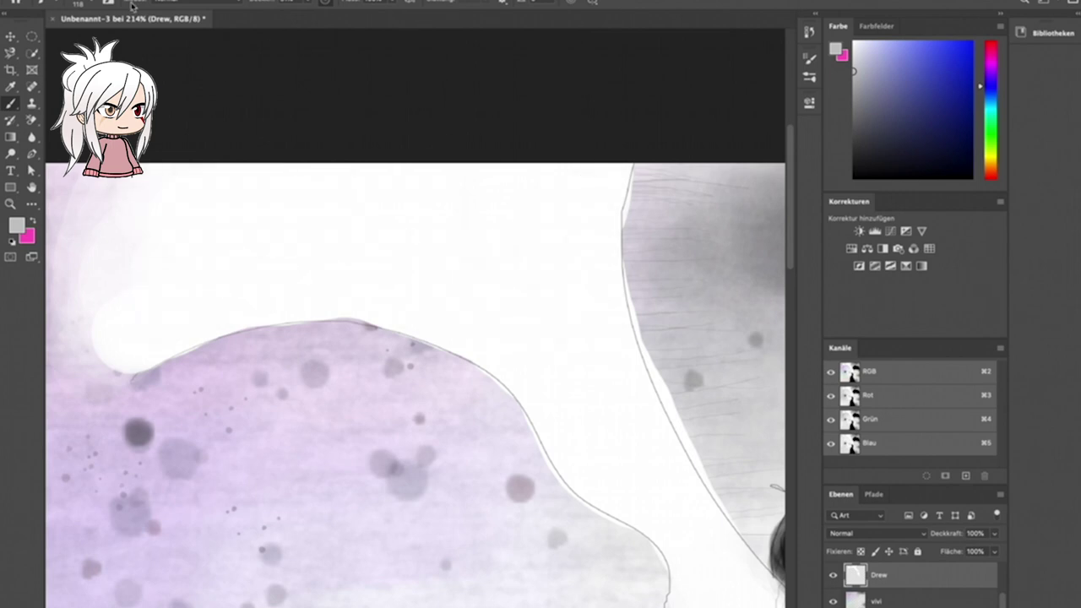
# Choose the 175 px textured brush and cover the white area with faint vertical scratches in black.
pyautogui.click(133, 6)
pyautogui.click(634, 123)
pyautogui.press('d')
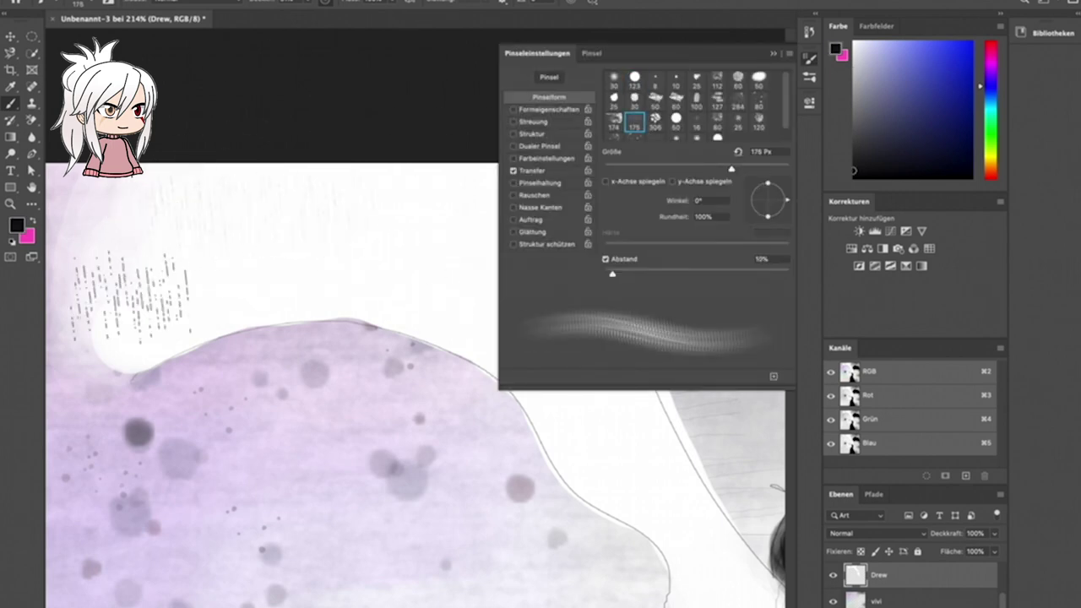
pyautogui.moveTo(652, 60); pyautogui.dragTo(829, 177)
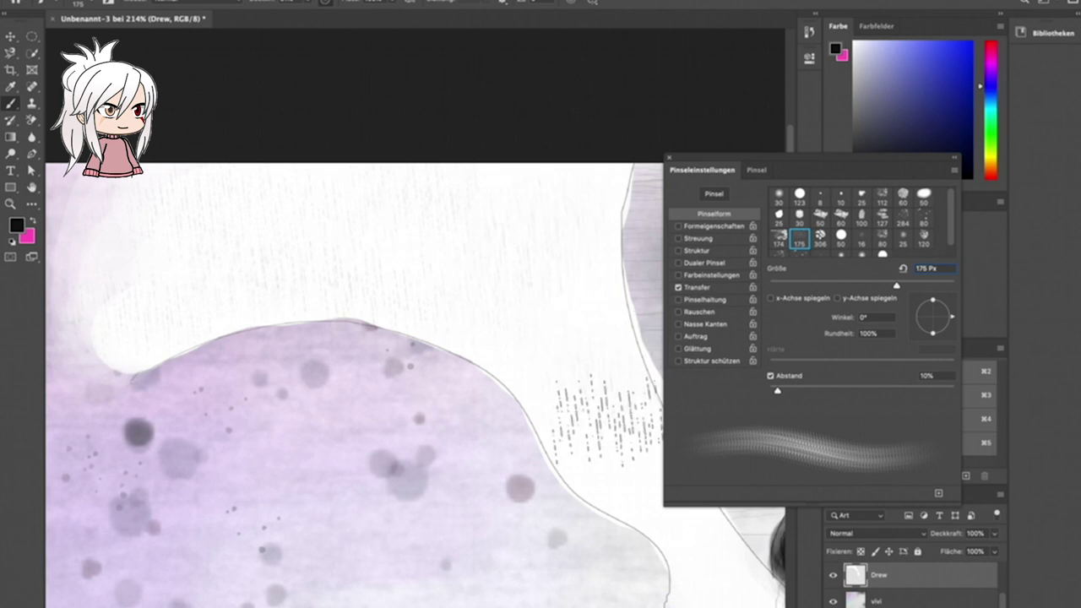
# Choose the 127 px brush and add pale grey and pale blue texture patches to the white area.
pyautogui.click(854, 60)
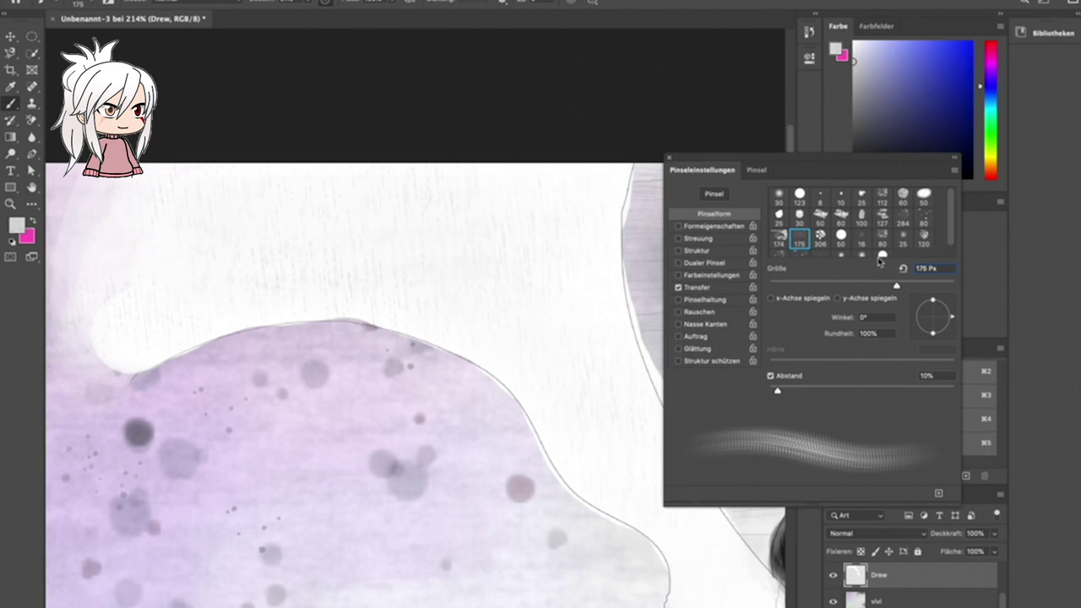
pyautogui.click(882, 218)
pyautogui.keyDown('alt'); pyautogui.click(236, 190); pyautogui.keyUp('alt')
pyautogui.moveTo(160, 272)
pyautogui.mouseDown()
pyautogui.moveTo(574, 290)
pyautogui.moveTo(446, 251)
pyautogui.moveTo(549, 385)
pyautogui.mouseUp()
pyautogui.keyDown('alt'); pyautogui.click(591, 447); pyautogui.keyUp('alt')
pyautogui.click(882, 102)
pyautogui.moveTo(279, 198)
pyautogui.mouseDown()
pyautogui.moveTo(229, 174)
pyautogui.moveTo(84, 241)
pyautogui.mouseUp()
pyautogui.click(881, 44)
pyautogui.keyDown('alt'); pyautogui.click(506, 228); pyautogui.keyUp('alt')
pyautogui.moveTo(192, 229)
pyautogui.mouseDown()
pyautogui.moveTo(242, 243)
pyautogui.moveTo(292, 206)
pyautogui.mouseUp()
# Choose the soft 30 px brush and brush grey along the canvas edge above Isa's head outline.
pyautogui.click(923, 196)
pyautogui.click(777, 197)
pyautogui.moveTo(271, 167); pyautogui.dragTo(204, 167)
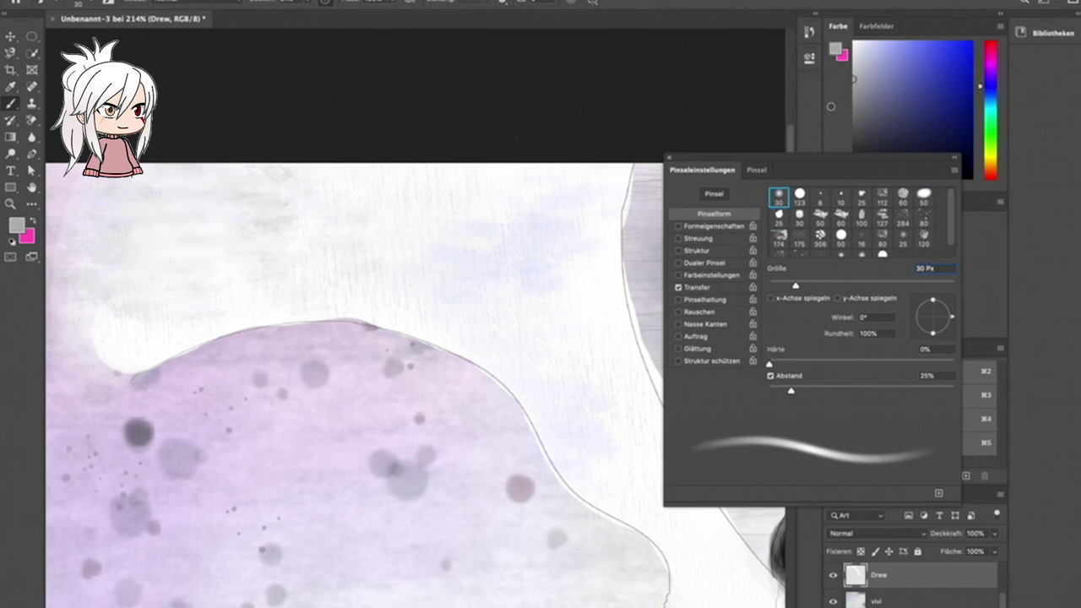
# Choose the 100 px oval brush and stamp dark blue, black and grey body shapes along Isa's head outline.
pyautogui.click(823, 244)
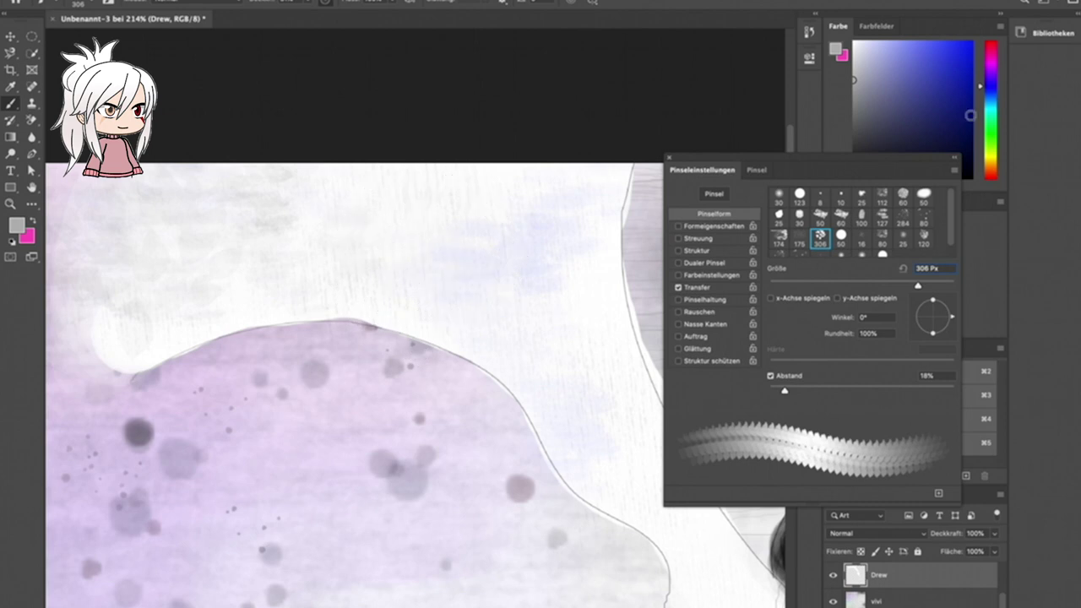
pyautogui.click(861, 241)
pyautogui.click(860, 216)
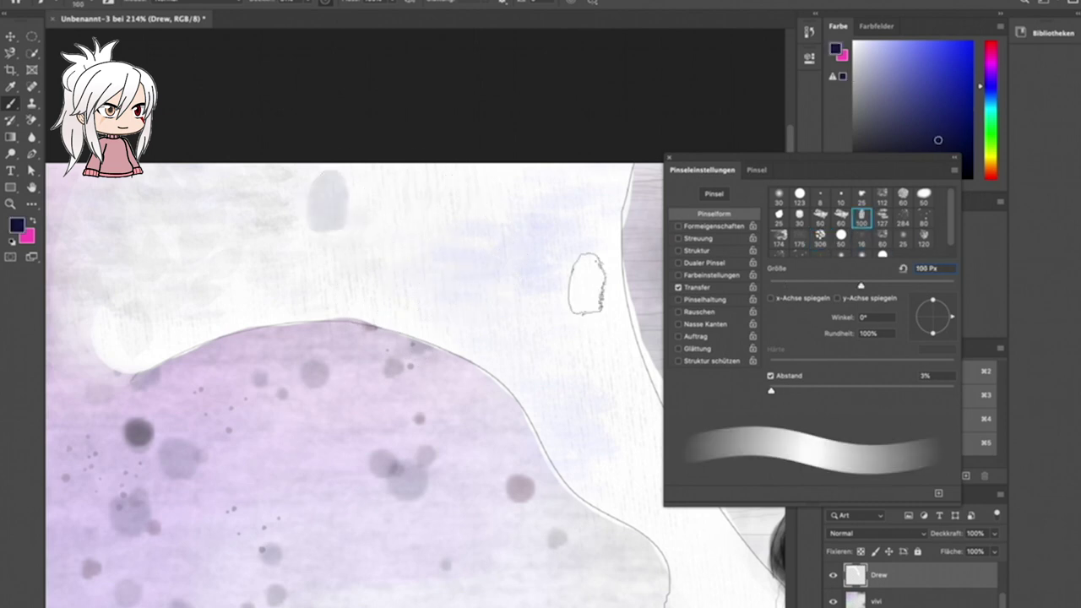
pyautogui.click(134, 342)
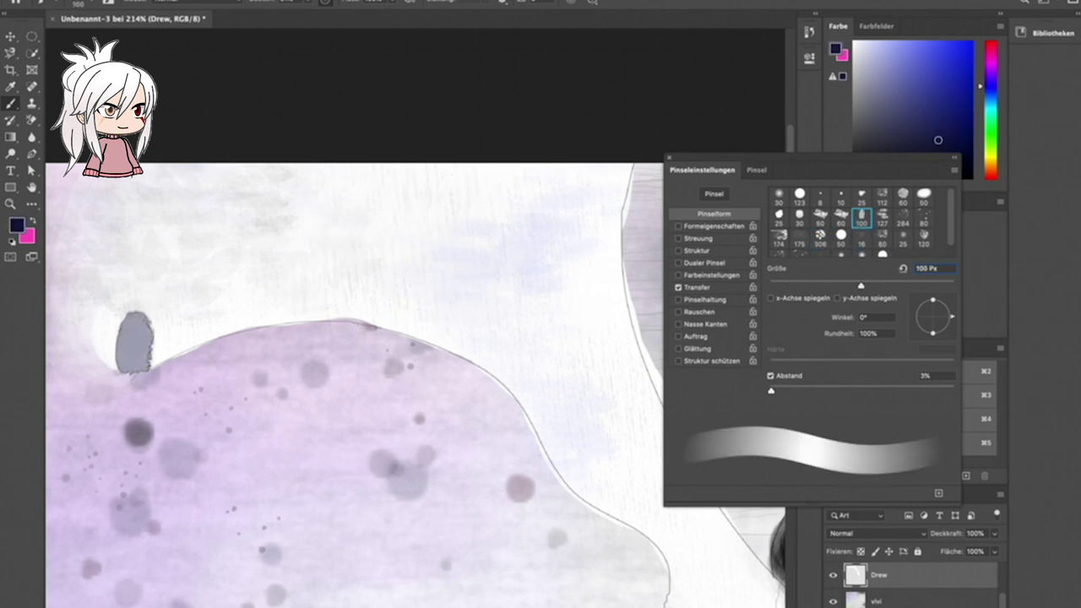
pyautogui.click(228, 304)
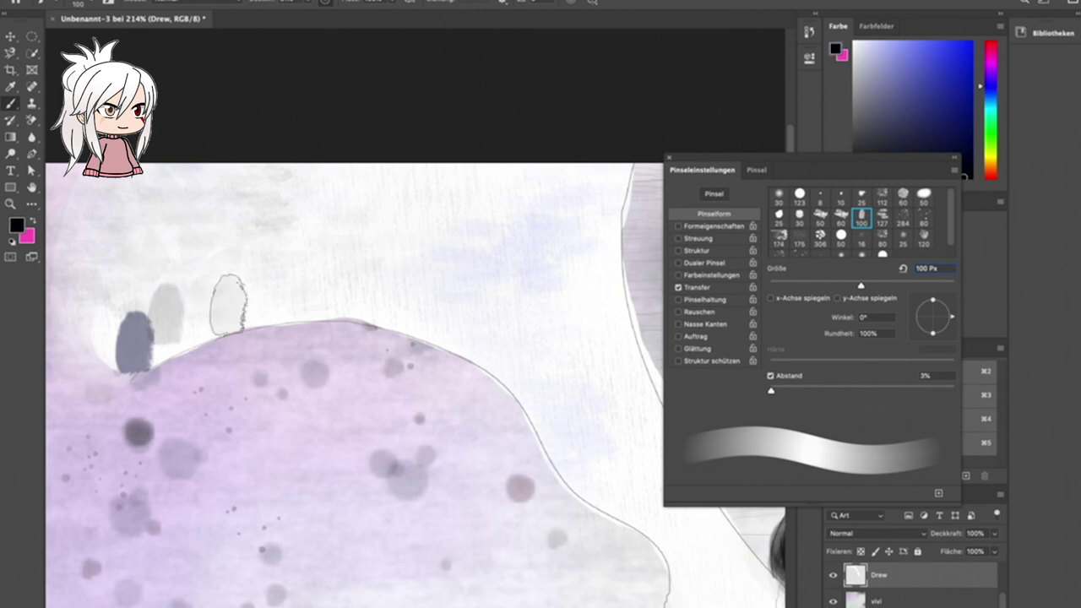
pyautogui.click(200, 311)
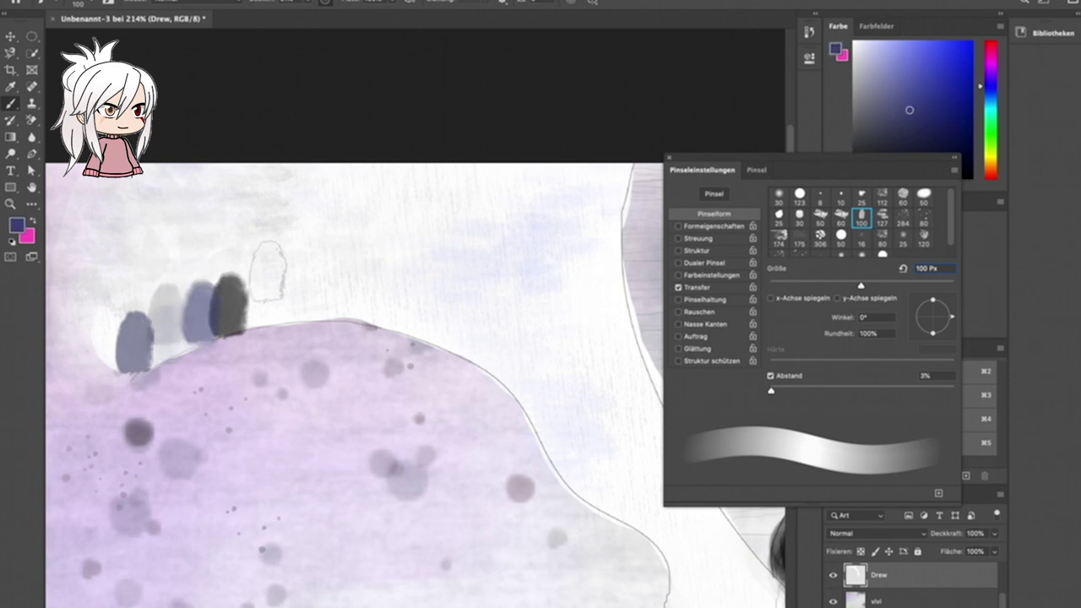
pyautogui.click(253, 268)
pyautogui.click(258, 292)
pyautogui.click(127, 272)
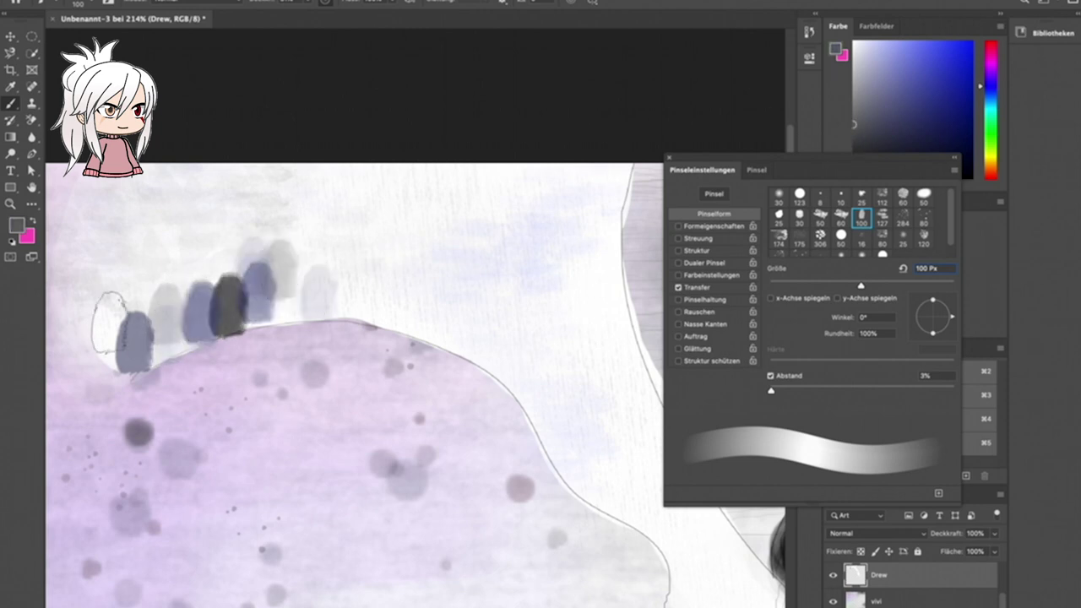
# Stamp translucent grey body shapes around and behind the dark ones, reaching up to the canvas edge.
pyautogui.click(120, 325)
pyautogui.click(140, 253)
pyautogui.click(173, 245)
pyautogui.click(244, 237)
pyautogui.click(273, 253)
pyautogui.click(271, 315)
pyautogui.click(336, 229)
pyautogui.click(346, 203)
pyautogui.click(93, 333)
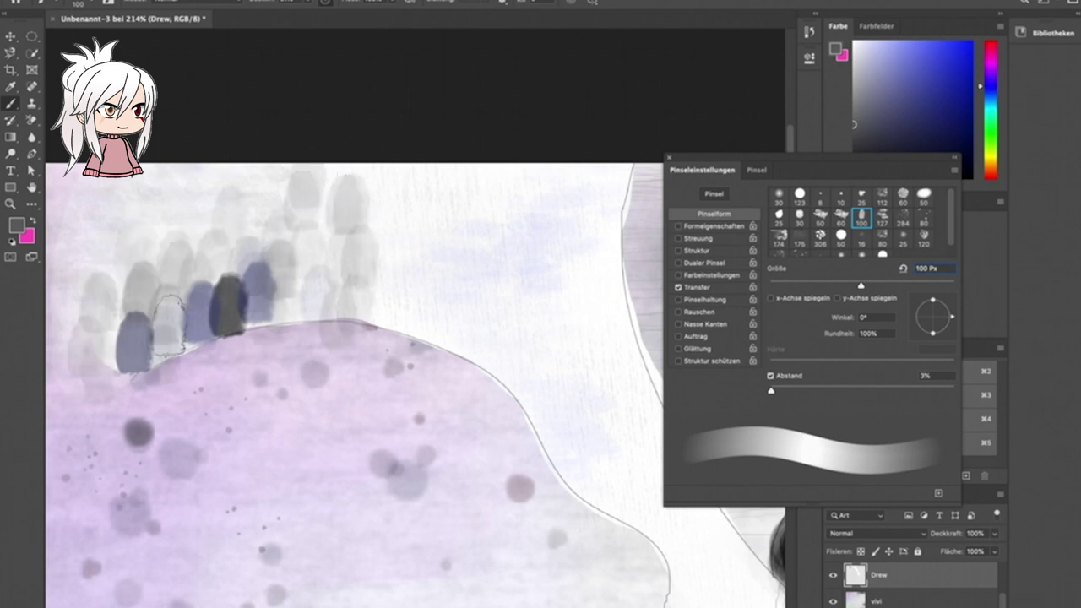
# Darken the crowd with further overlapping grey body shapes at its outer end and along the head outline.
pyautogui.click(128, 258)
pyautogui.click(93, 254)
pyautogui.click(126, 224)
pyautogui.click(203, 321)
pyautogui.click(337, 321)
pyautogui.click(267, 289)
pyautogui.click(342, 335)
pyautogui.click(359, 228)
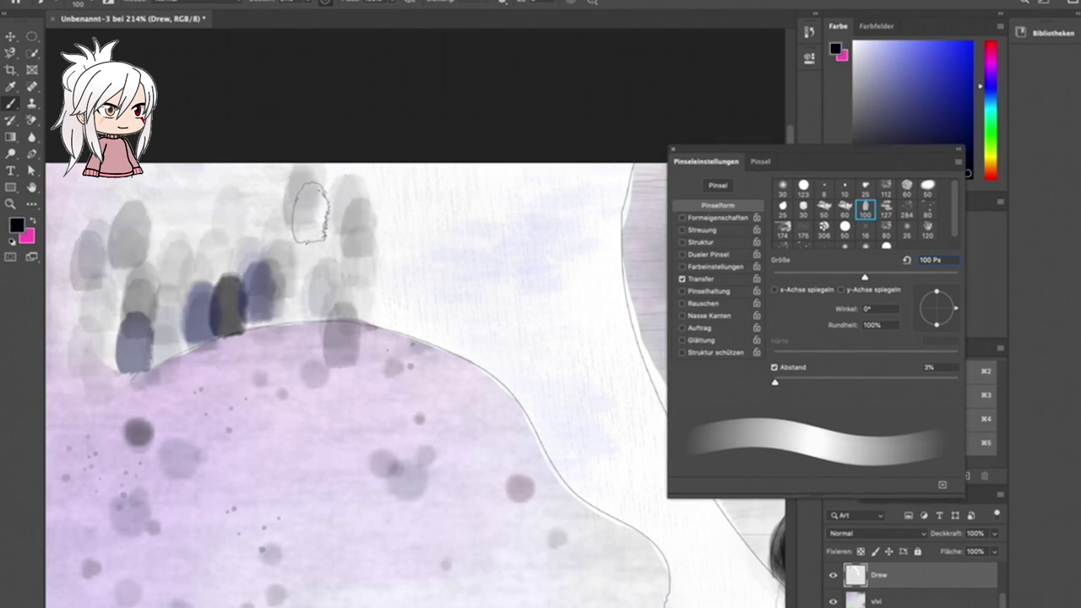
# Stamp more shapes in black and build up one solid dark body at the end of the crowd nearest Skye.
pyautogui.click(199, 195)
pyautogui.click(307, 204)
pyautogui.click(217, 246)
pyautogui.click(382, 297)
pyautogui.click(393, 304)
pyautogui.click(394, 306)
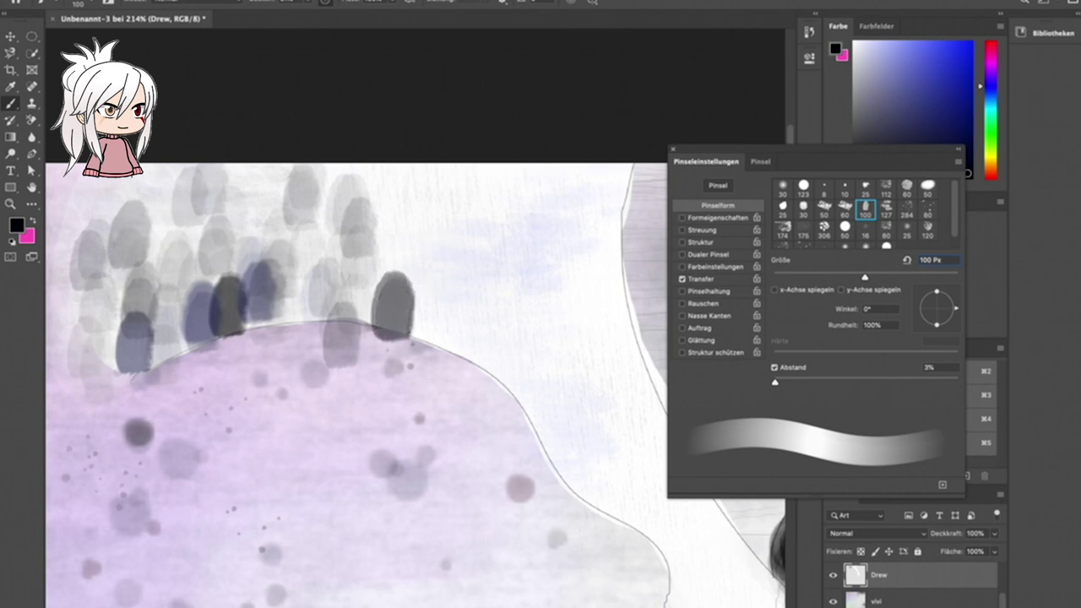
pyautogui.click(395, 305)
# Reduce the oval brush to 59 px and stamp heads above the bodies in black, dark blue and grey.
pyautogui.click(829, 276)
pyautogui.click(396, 257)
pyautogui.click(396, 256)
pyautogui.click(396, 256)
pyautogui.click(229, 262)
pyautogui.keyDown('alt'); pyautogui.click(205, 279); pyautogui.keyUp('alt')
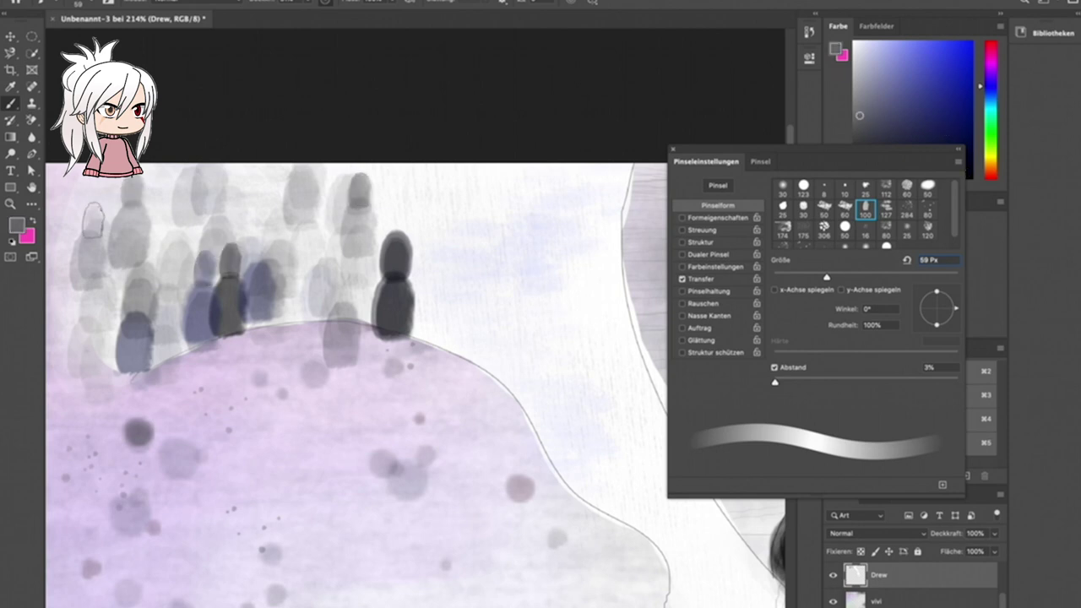
pyautogui.press('F5')
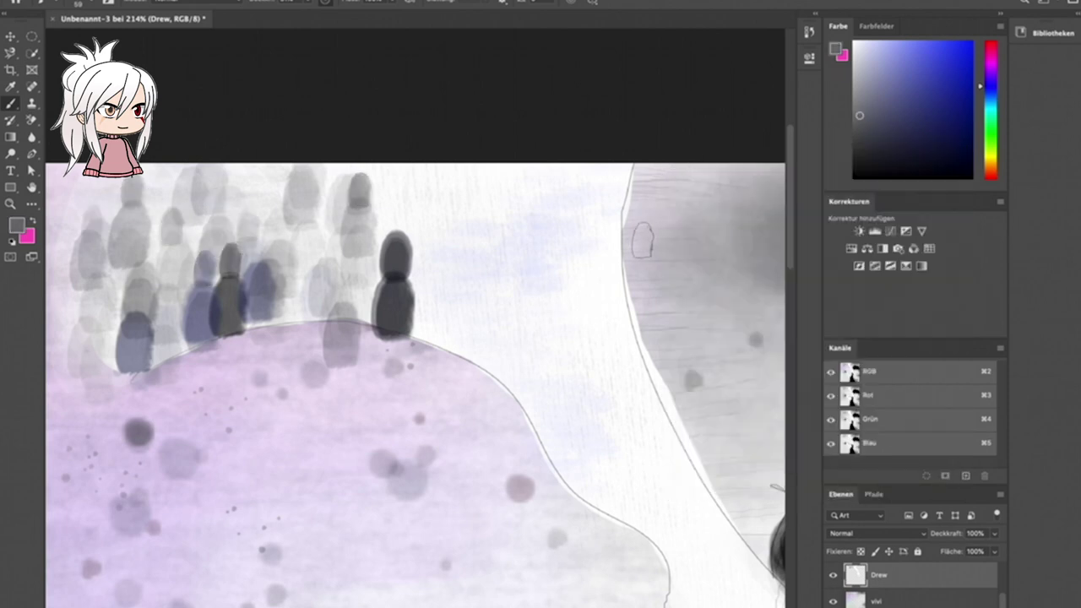
# Choose the round brush, set it to 3 px and select the Isa 2 layer.
pyautogui.click(54, 2)
pyautogui.press('.')
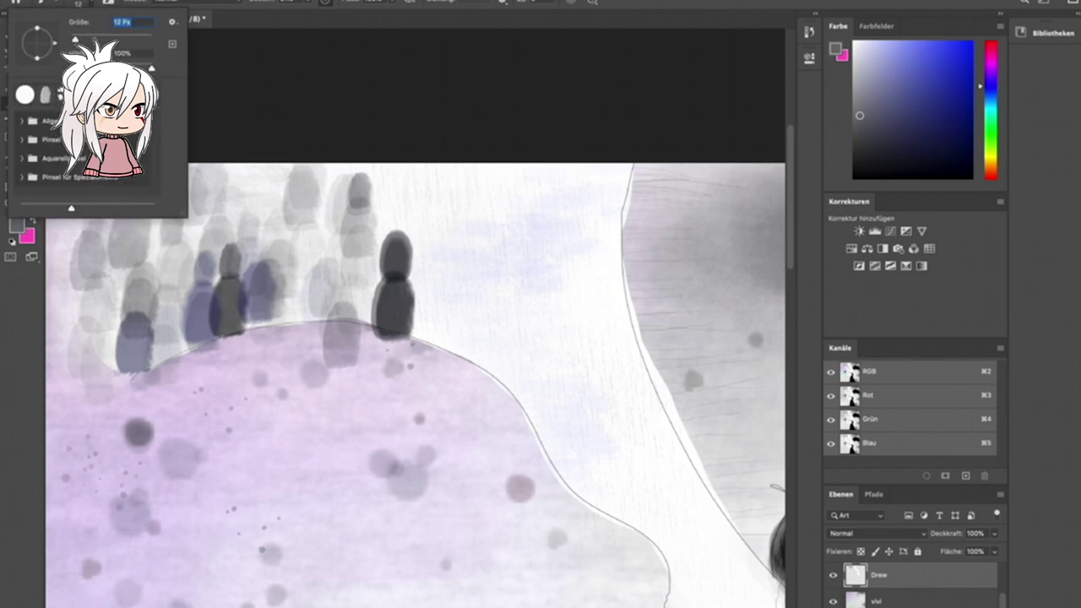
pyautogui.press('Return')
pyautogui.click(888, 572)
pyautogui.hotkey('alt', '[')
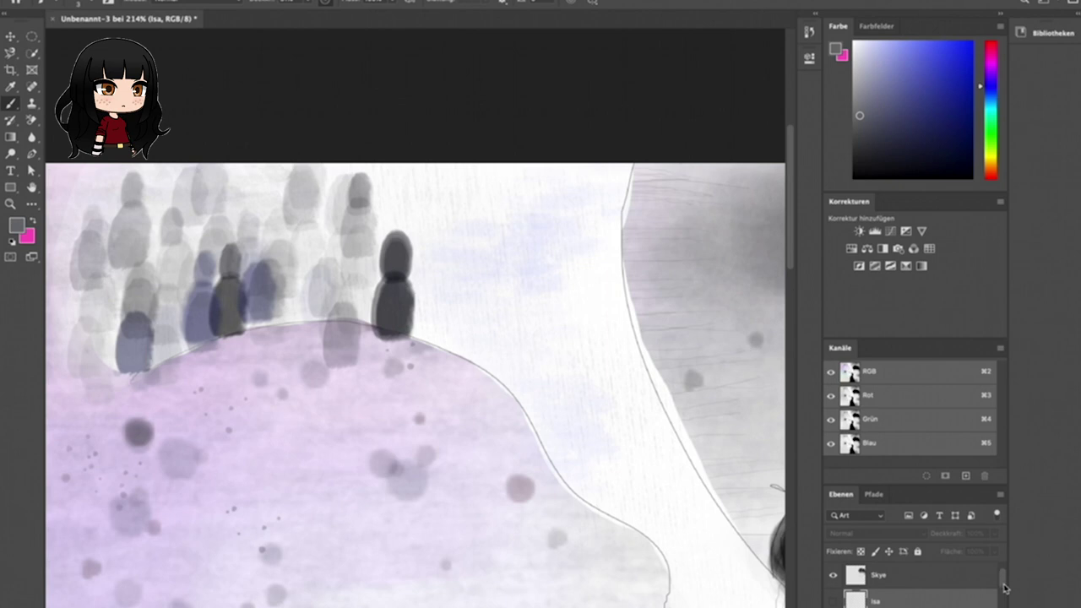
pyautogui.press('super+j')
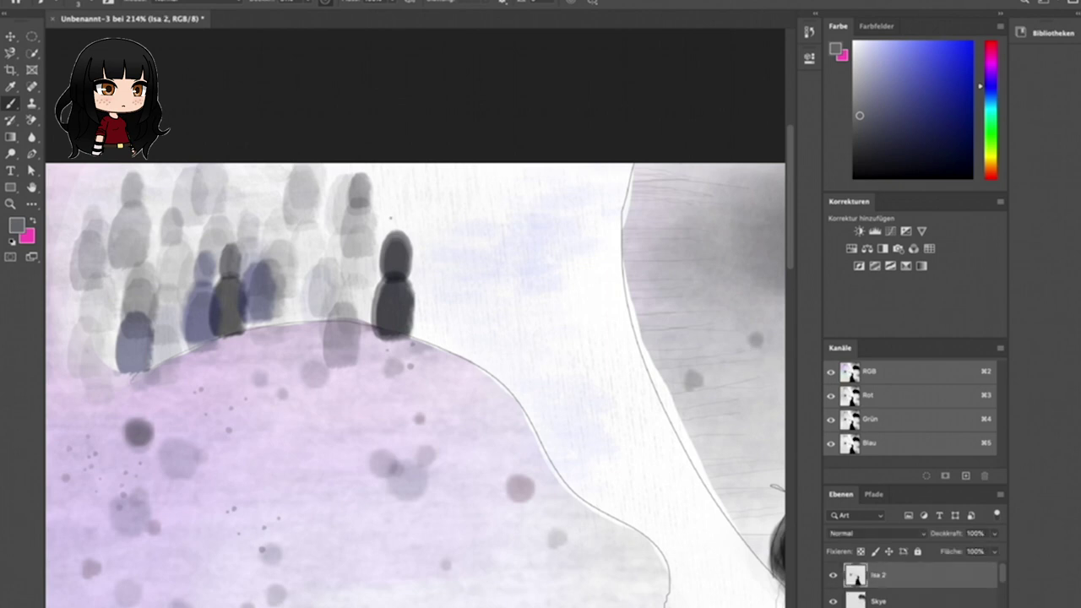
# Show the hidden Isa sketch layer and make it the active layer.
pyautogui.scroll(-3, 414, 337)
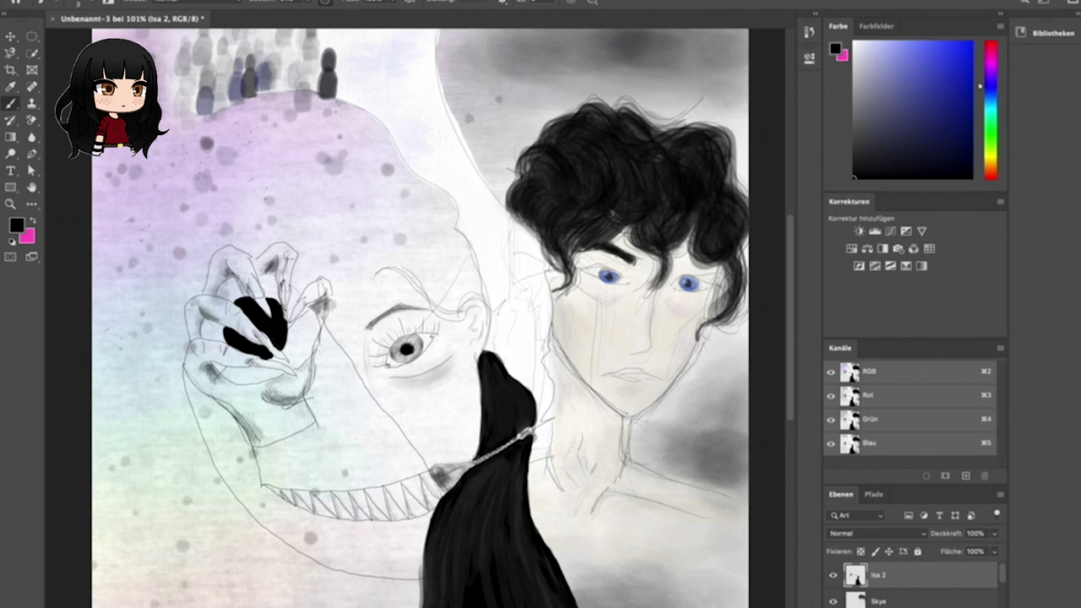
pyautogui.press('BackSpace')
pyautogui.scroll(3, 413, 323)
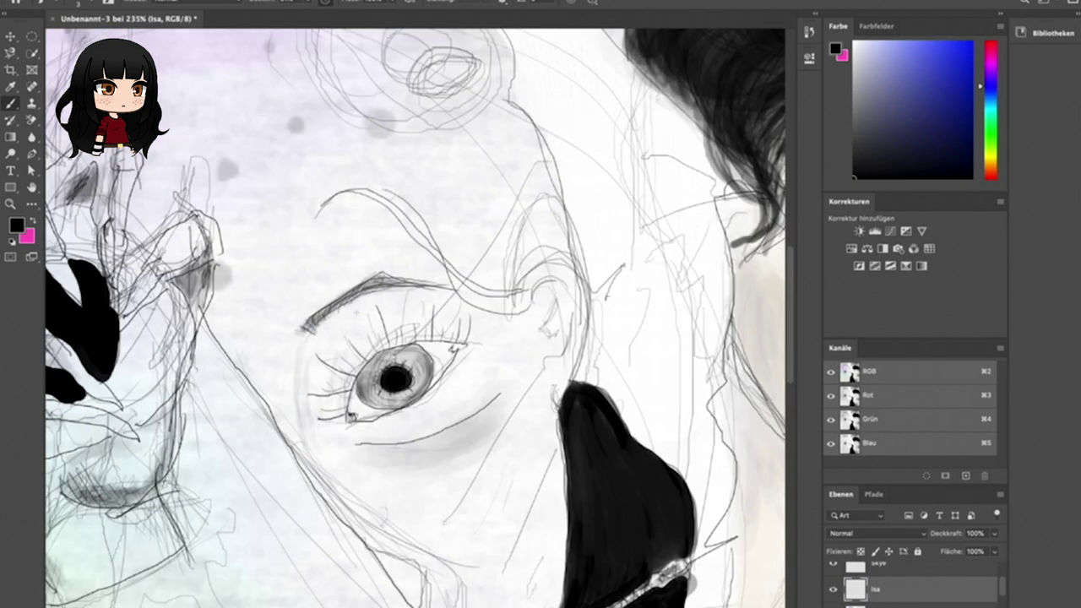
# Paint Isa's face and arm white with a 182 px brush, undoing the last two strokes over the forehead and fingers.
pyautogui.scroll(-2, 413, 338)
pyautogui.press('x')
pyautogui.click(321, 17)
pyautogui.moveTo(253, 389)
pyautogui.mouseDown()
pyautogui.moveTo(212, 253)
pyautogui.moveTo(410, 386)
pyautogui.moveTo(507, 541)
pyautogui.moveTo(478, 549)
pyautogui.mouseUp()
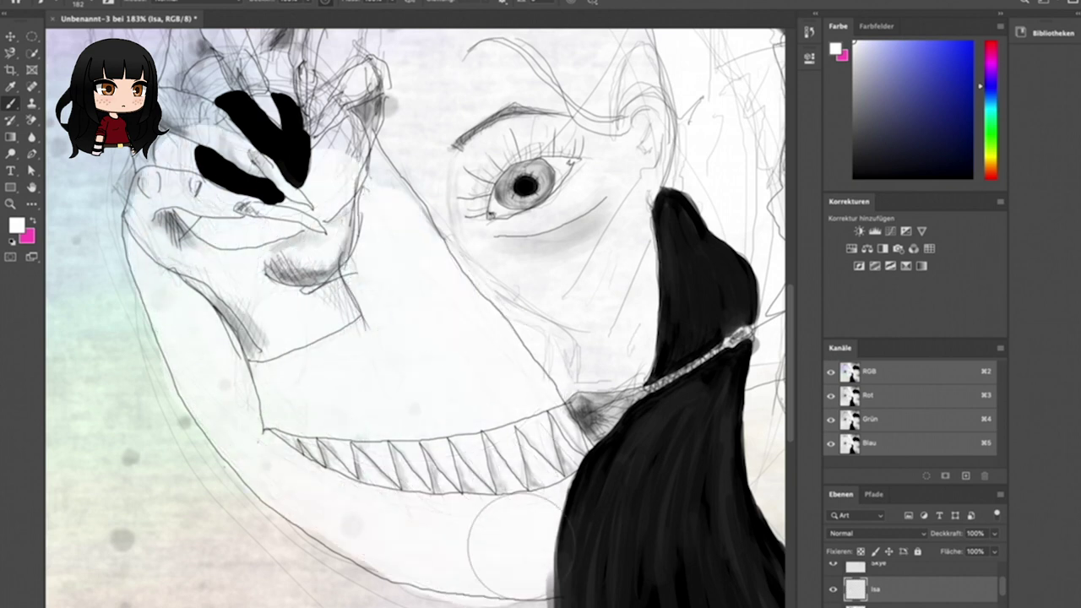
pyautogui.moveTo(574, 143); pyautogui.dragTo(697, 327)
pyautogui.moveTo(524, 245)
pyautogui.mouseDown()
pyautogui.moveTo(641, 220)
pyautogui.moveTo(371, 203)
pyautogui.moveTo(710, 207)
pyautogui.mouseUp()
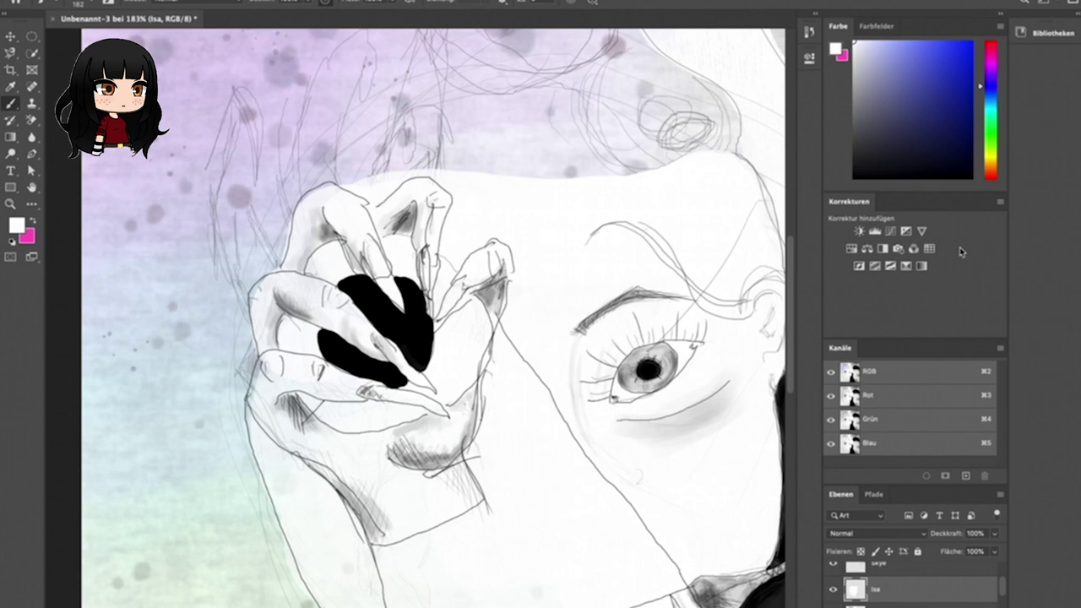
pyautogui.press('super+z')
pyautogui.press('super+z')
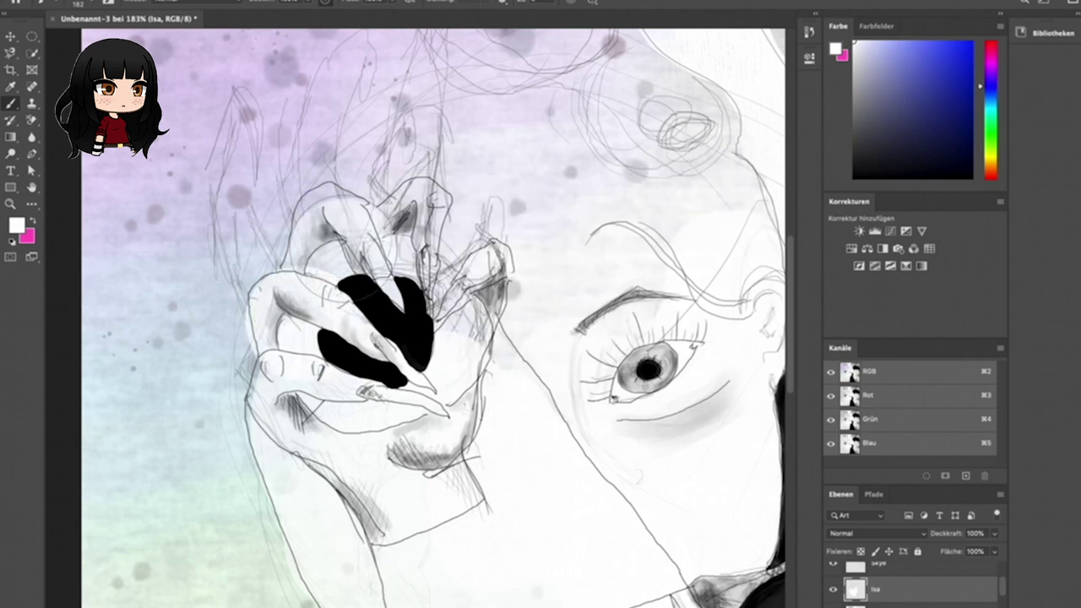
# Paint Isa's raised hand and fingers white with a smaller 41 px brush, covering the stray sketch lines inside them.
pyautogui.moveTo(313, 279); pyautogui.dragTo(380, 216)
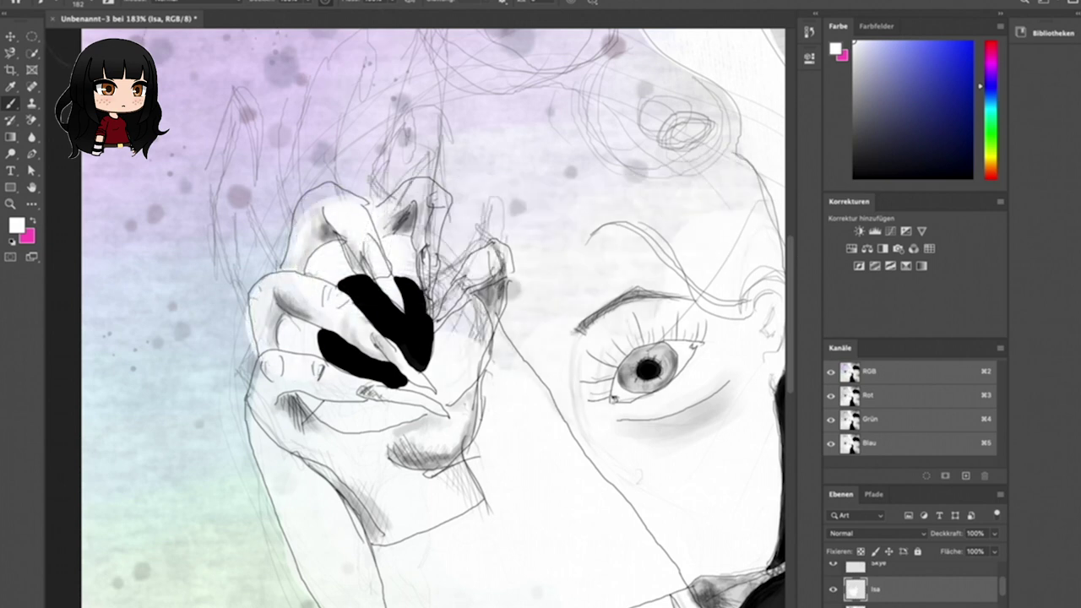
pyautogui.click(90, 9)
pyautogui.click(314, 203)
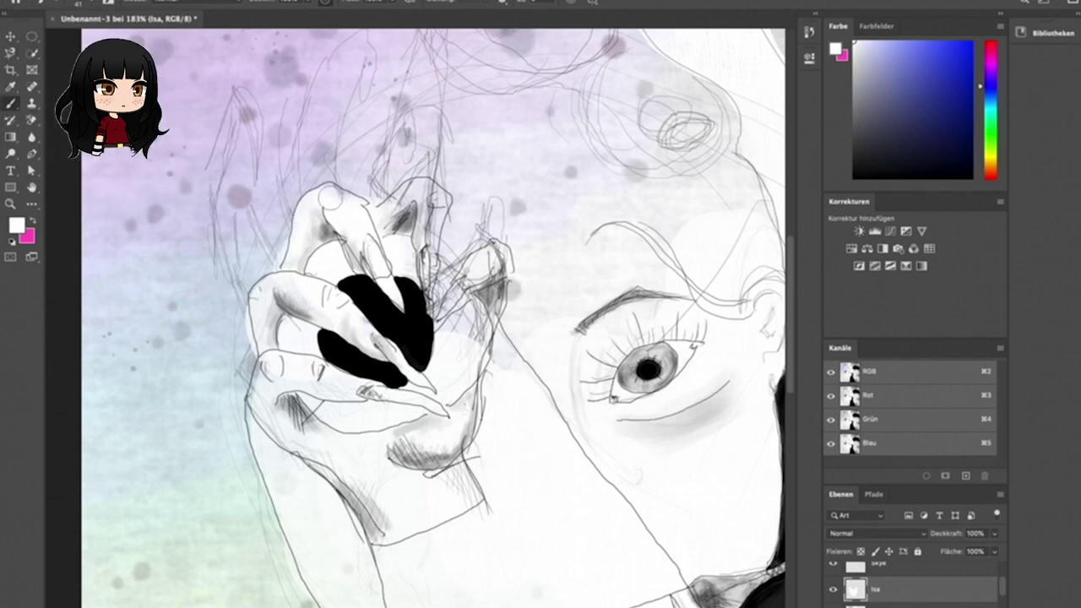
pyautogui.moveTo(430, 211)
pyautogui.mouseDown()
pyautogui.moveTo(435, 321)
pyautogui.moveTo(456, 283)
pyautogui.moveTo(486, 262)
pyautogui.mouseUp()
# Enlarge the eraser to 44 px and remove the stray sketch lines around Isa's raised hand and lower arm.
pyautogui.click(32, 120)
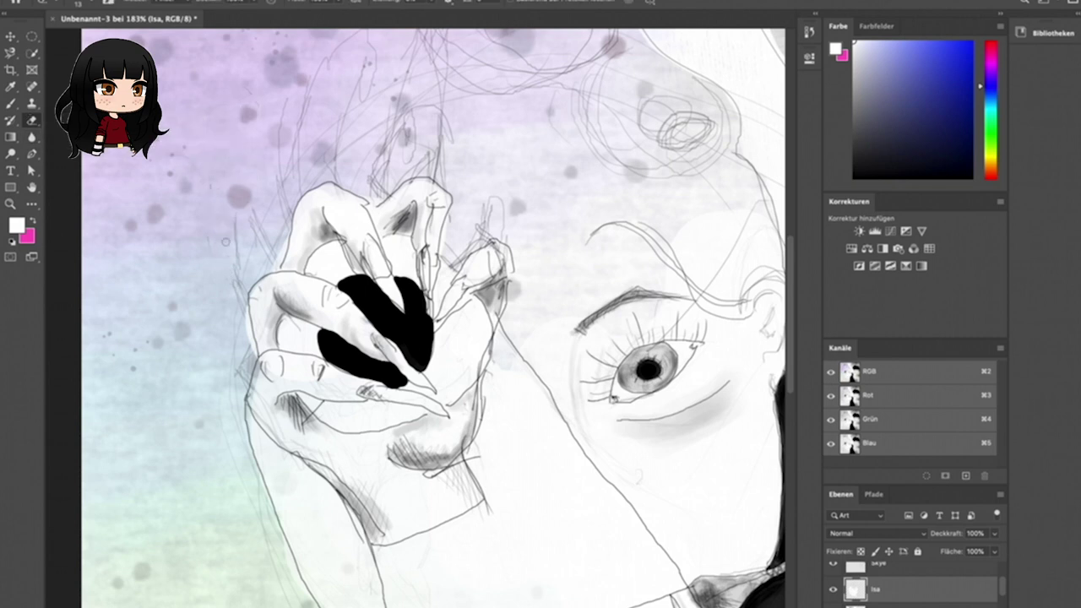
pyautogui.press(']')
pyautogui.press(']')
pyautogui.press(']')
pyautogui.press(']')
pyautogui.press(']')
pyautogui.press(']')
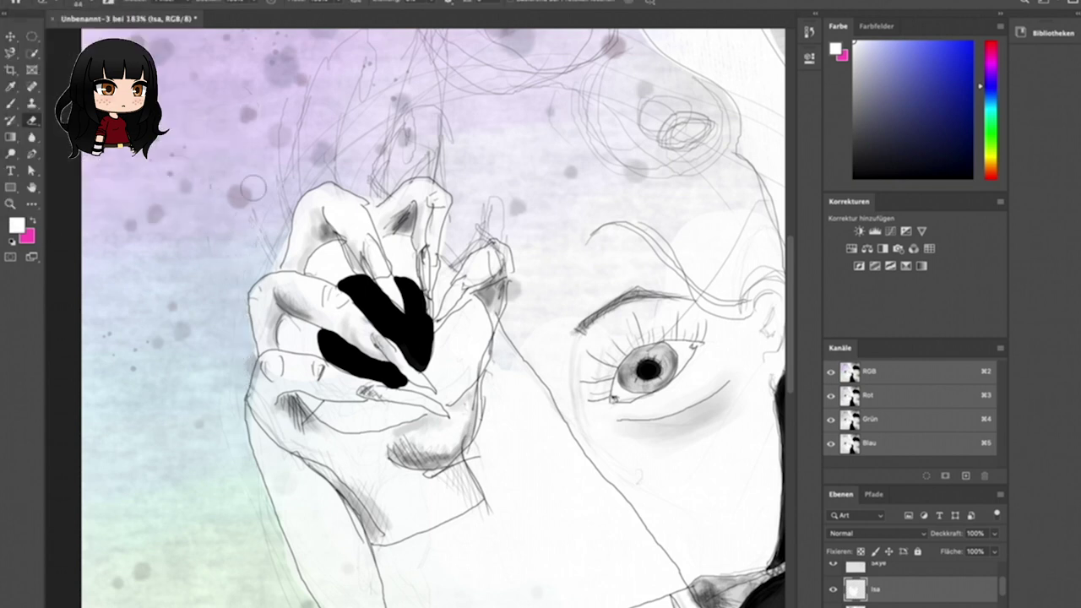
pyautogui.moveTo(309, 149); pyautogui.dragTo(357, 74)
pyautogui.scroll(-5, 288, 582)
pyautogui.hscroll(2, 295, 599)
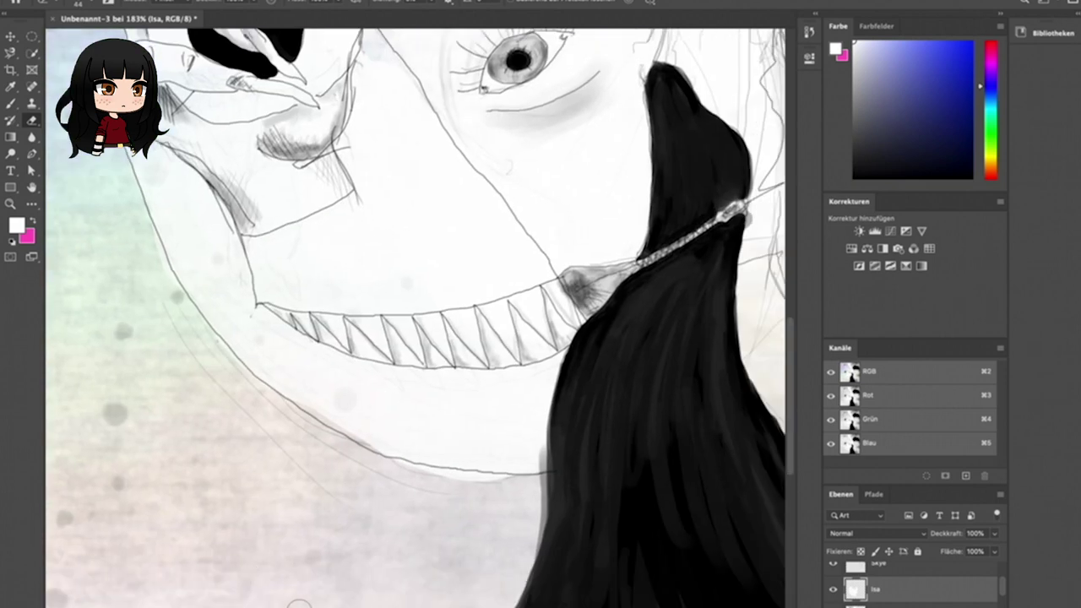
# Erase the sketched circles and loose construction lines on Isa's forehead and above the thumb.
pyautogui.scroll(6, 407, 254)
pyautogui.hscroll(5, 406, 253)
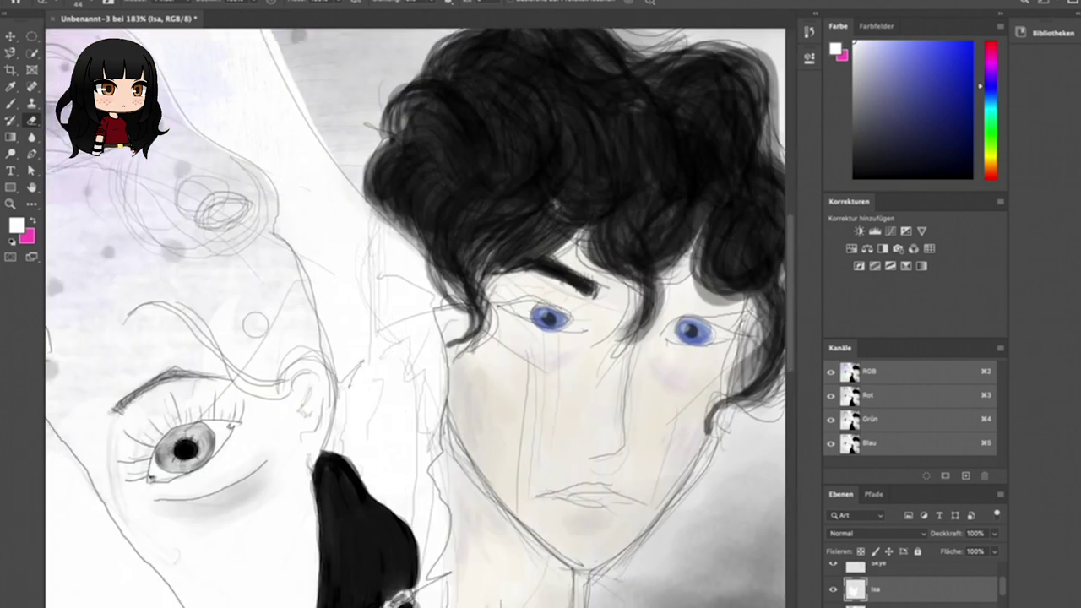
pyautogui.hscroll(-5, 290, 320)
pyautogui.scroll(3, 290, 320)
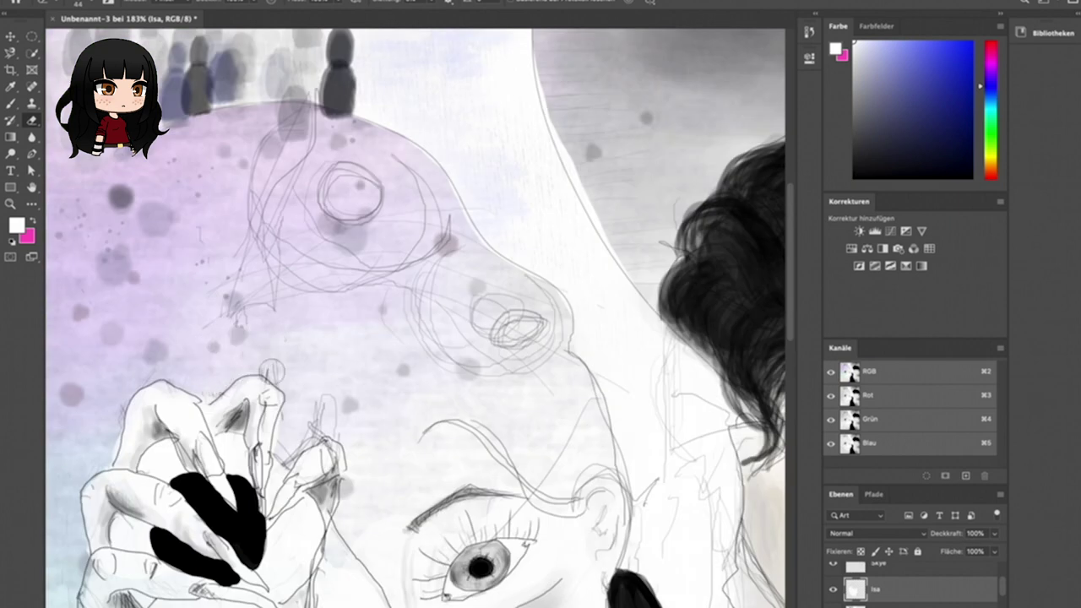
pyautogui.moveTo(249, 305)
pyautogui.mouseDown()
pyautogui.moveTo(258, 203)
pyautogui.moveTo(337, 187)
pyautogui.moveTo(440, 230)
pyautogui.moveTo(533, 324)
pyautogui.mouseUp()
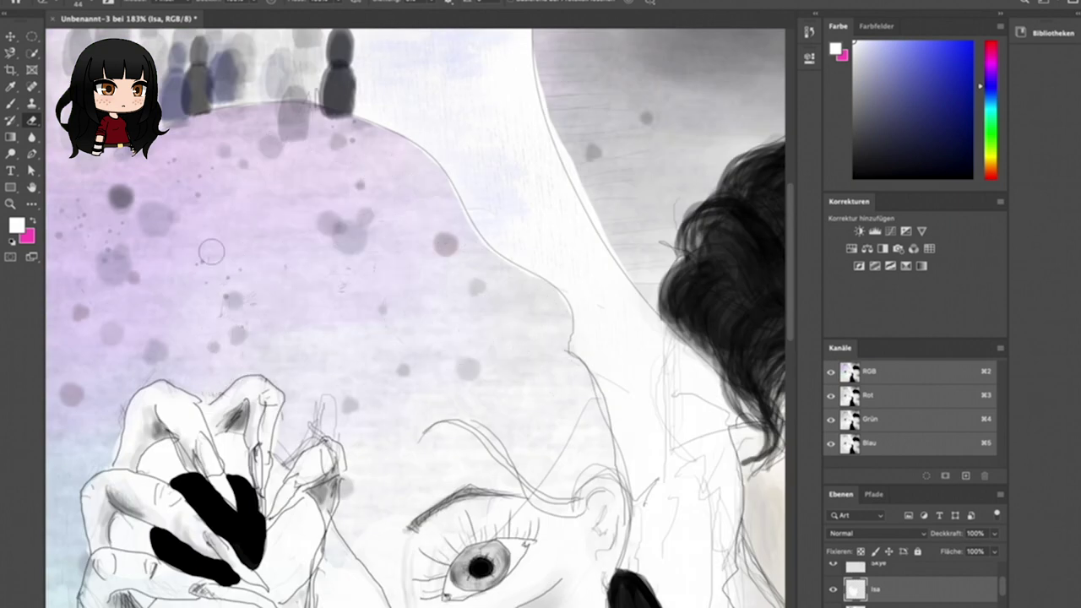
pyautogui.moveTo(331, 403)
pyautogui.mouseDown()
pyautogui.moveTo(291, 454)
pyautogui.moveTo(344, 513)
pyautogui.mouseUp()
# Switch to the brush in black and add fine crease lines to the palm of the raised hand.
pyautogui.scroll(-5, 414, 321)
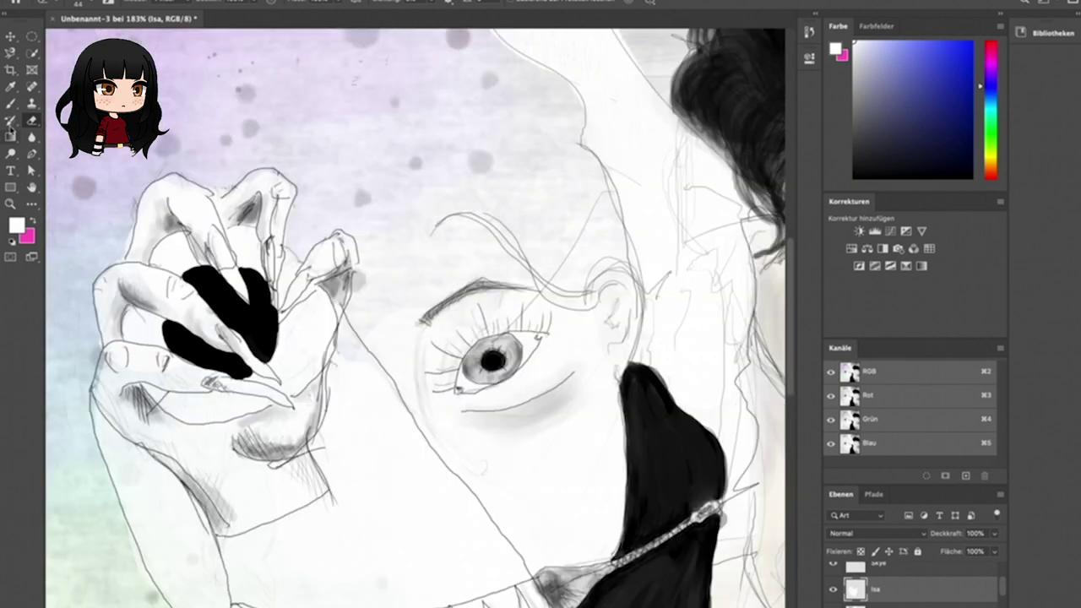
pyautogui.rightClick(74, 38)
pyautogui.press('Return')
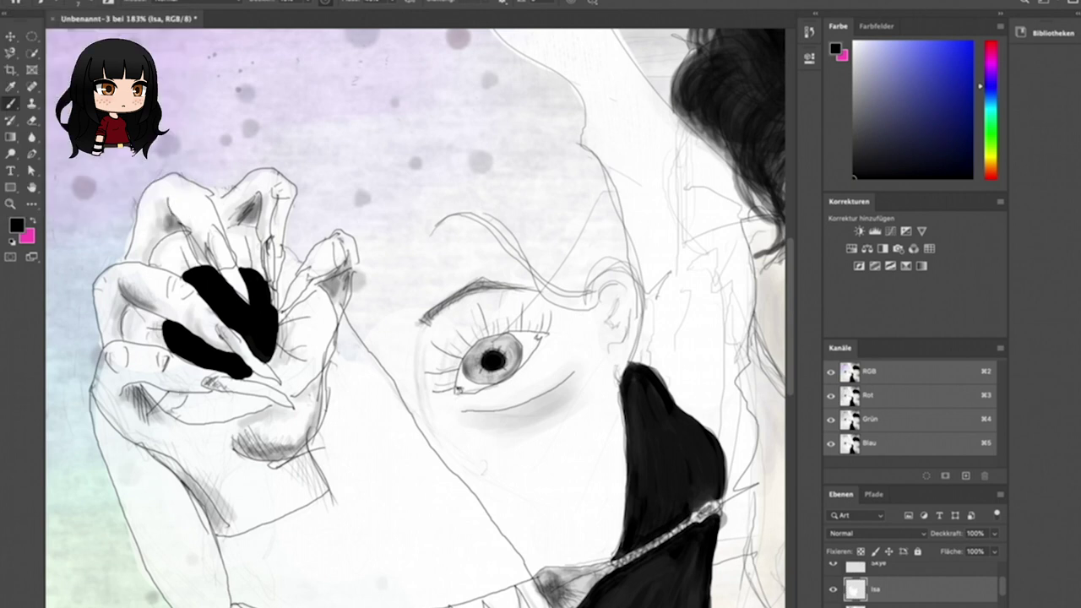
# On the Isa 2 layer, draw a 1 px curve from the head's upper edge to the hand and an arch above the brow.
pyautogui.scroll(4, 413, 318)
pyautogui.scroll(1, 923, 577)
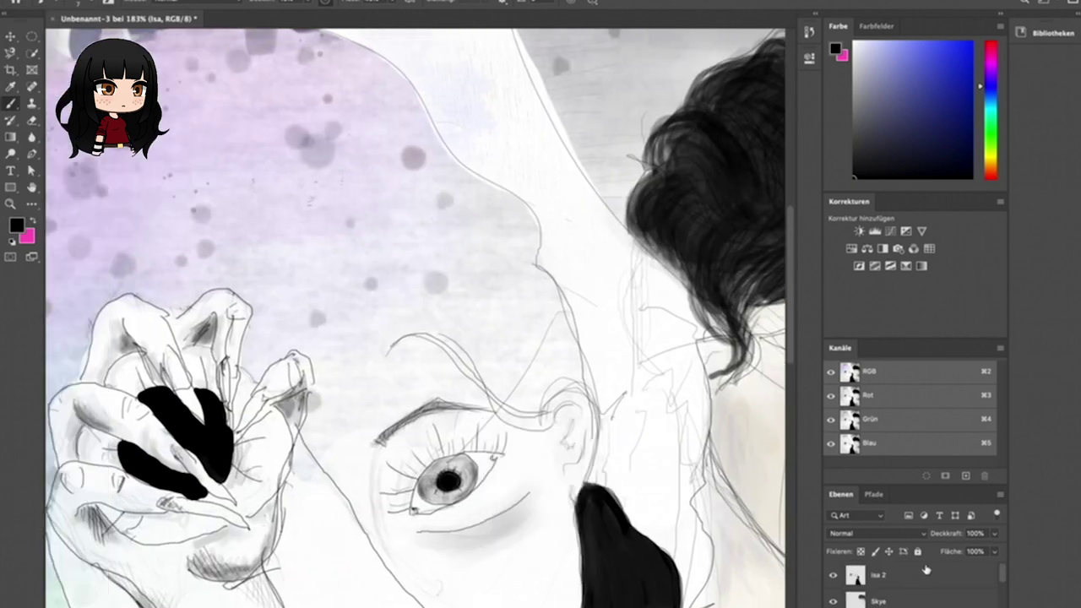
pyautogui.click(923, 577)
pyautogui.scroll(3, 413, 317)
pyautogui.click(382, 2)
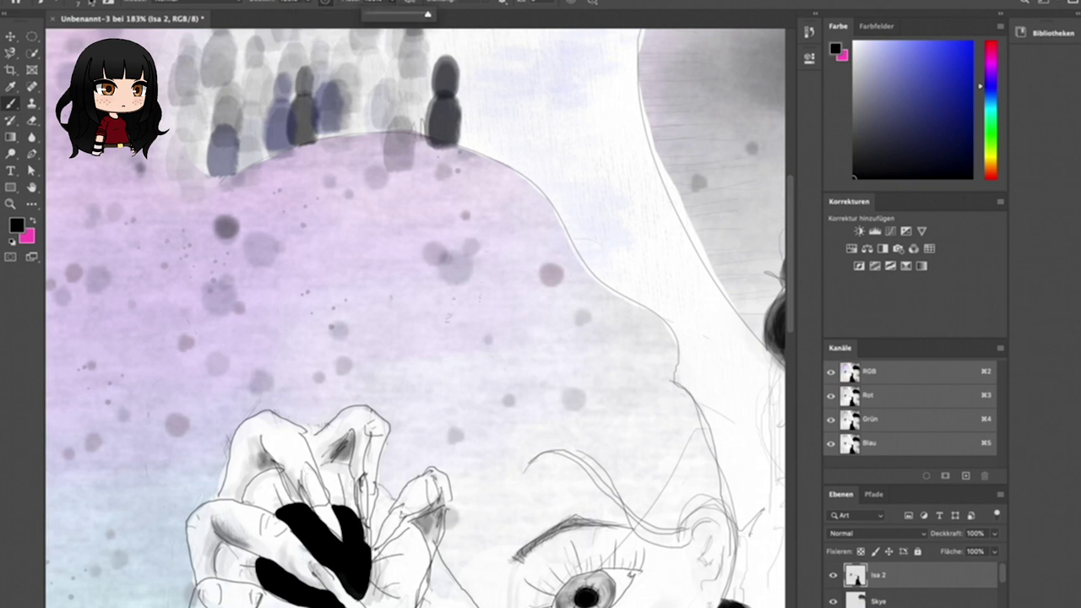
pyautogui.click(72, 2)
pyautogui.moveTo(391, 429); pyautogui.dragTo(407, 314)
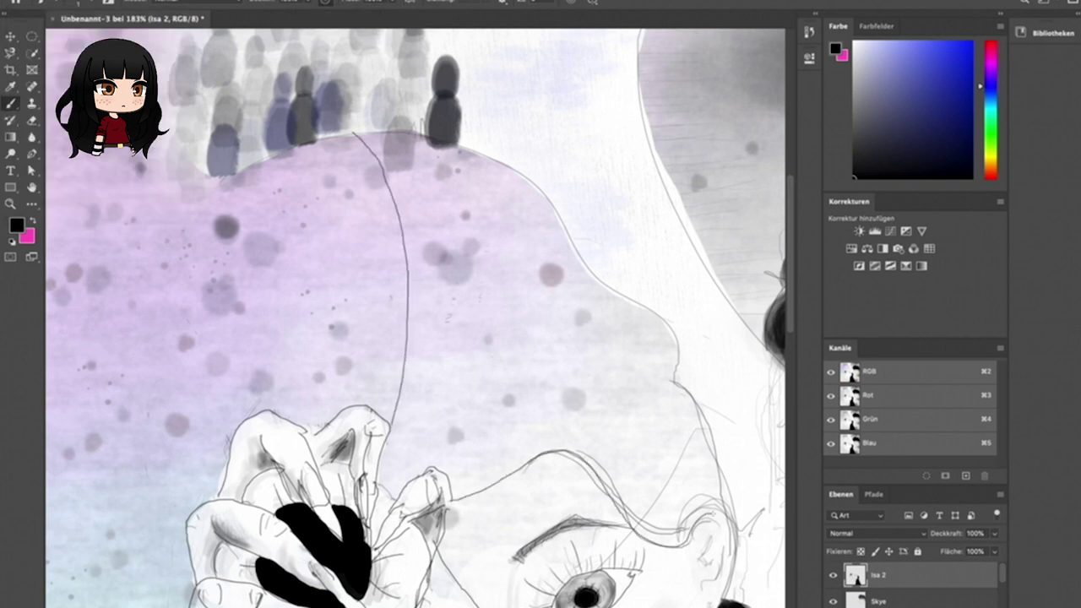
# Erase the old curved sketch lines between the brow and ear and the line work inside the ear.
pyautogui.scroll(-3, 374, 385)
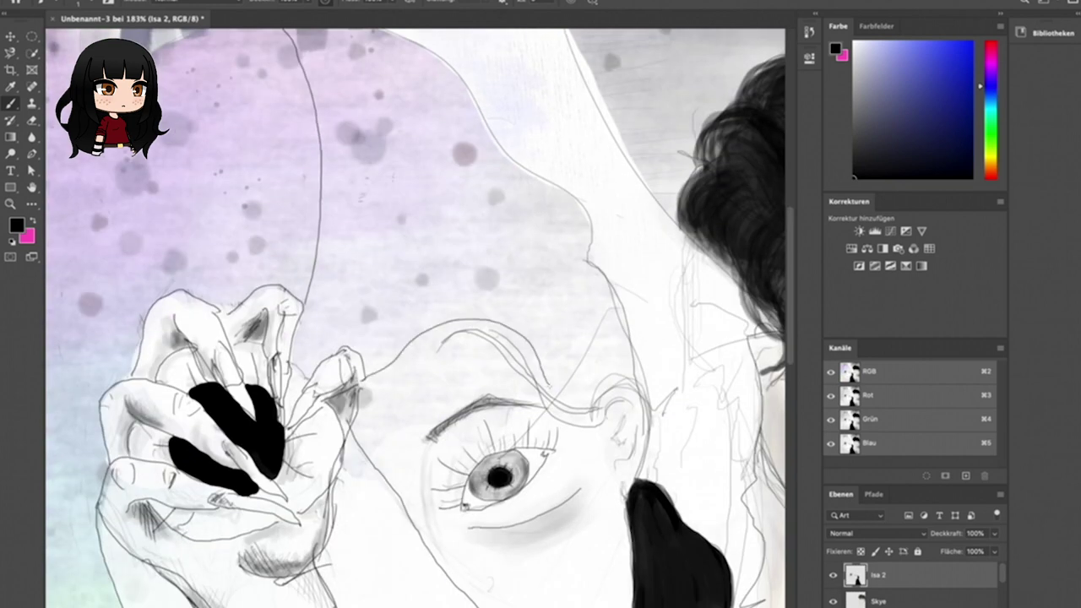
pyautogui.hotkey('alt', '[')
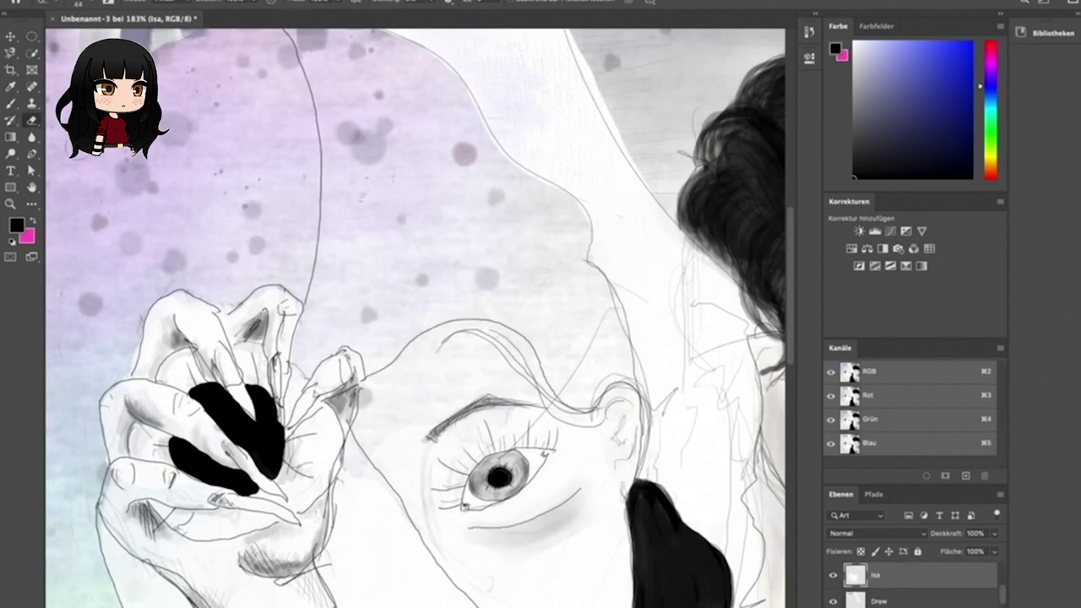
pyautogui.hotkey('alt', ']')
pyautogui.moveTo(454, 339); pyautogui.dragTo(625, 455)
pyautogui.moveTo(626, 412)
pyautogui.mouseDown()
pyautogui.moveTo(633, 426)
pyautogui.moveTo(663, 427)
pyautogui.mouseUp()
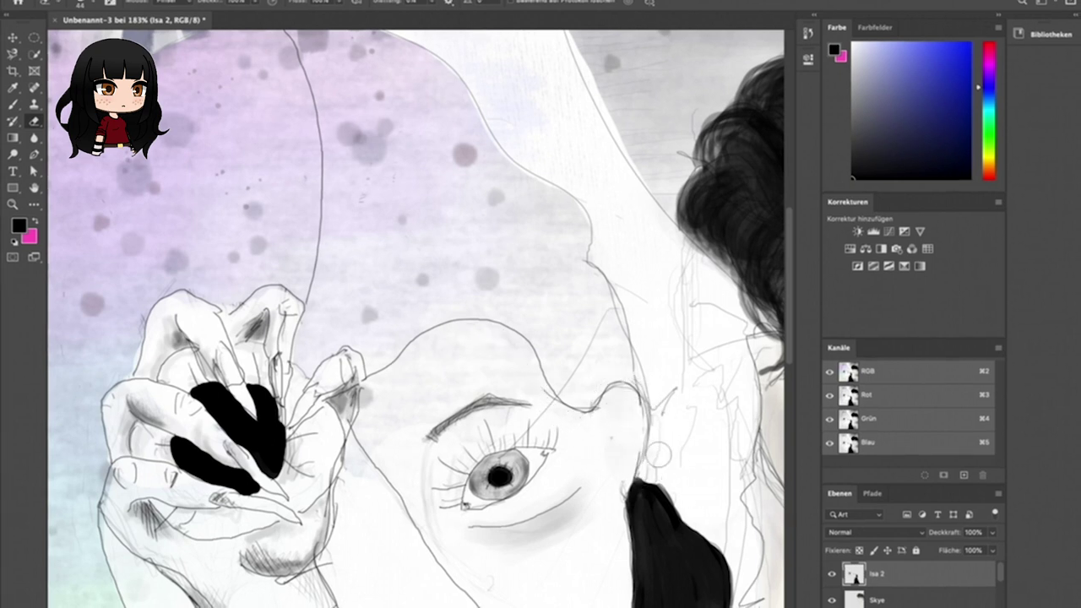
# Draw thin black circles of different sizes across Isa's forehead with the 1 px brush, redoing the small one near the head's edge.
pyautogui.scroll(2, 420, 319)
pyautogui.press('b')
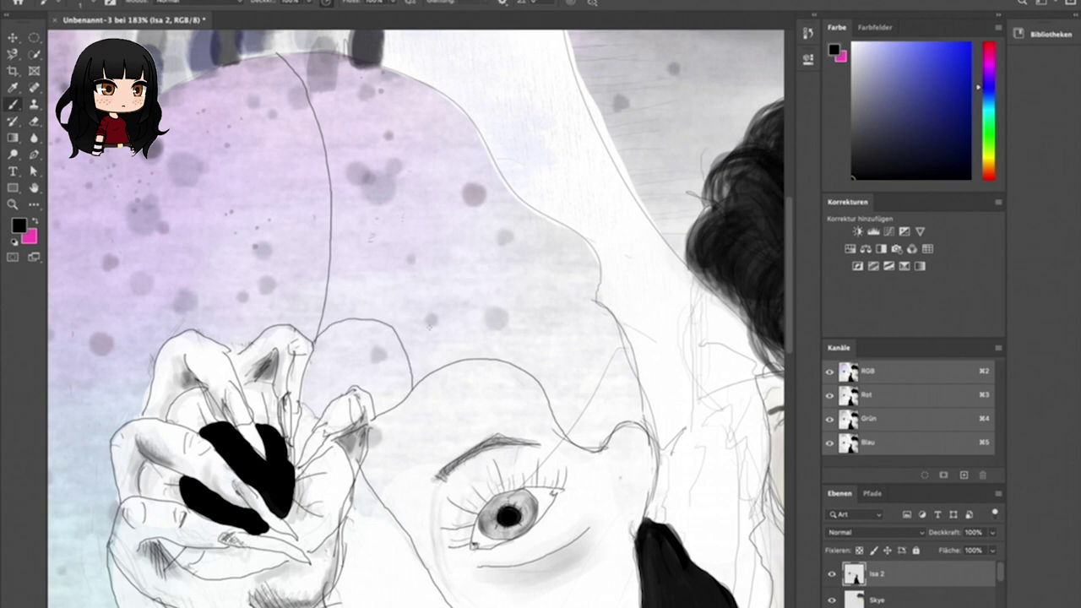
pyautogui.moveTo(541, 213); pyautogui.dragTo(600, 289)
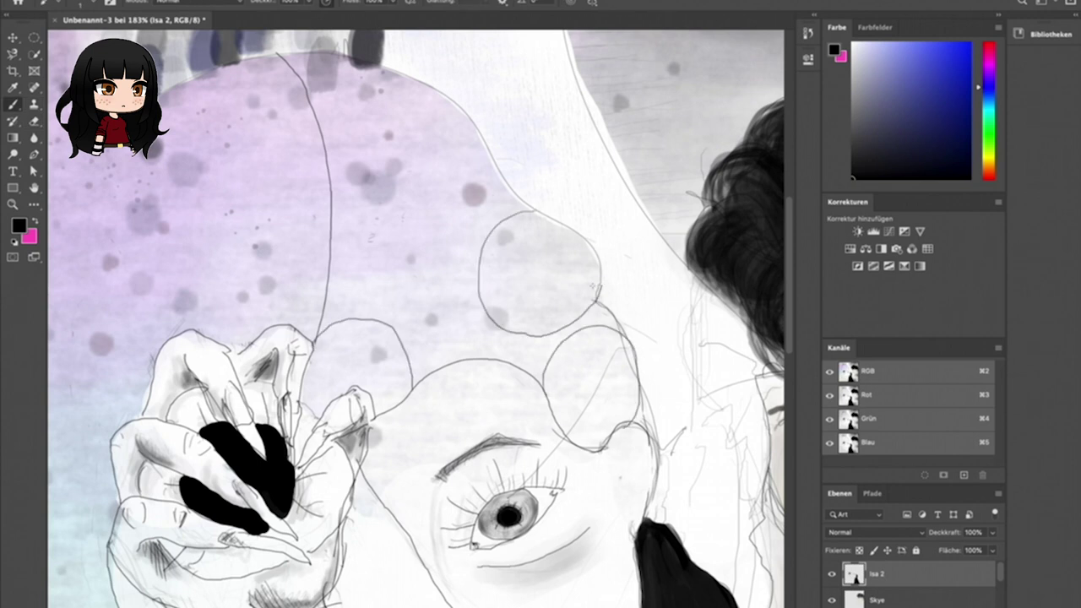
pyautogui.moveTo(410, 204)
pyautogui.mouseDown()
pyautogui.moveTo(412, 323)
pyautogui.moveTo(401, 208)
pyautogui.mouseUp()
pyautogui.hotkey('ctrl', 'z')
pyautogui.scroll(3, 473, 169)
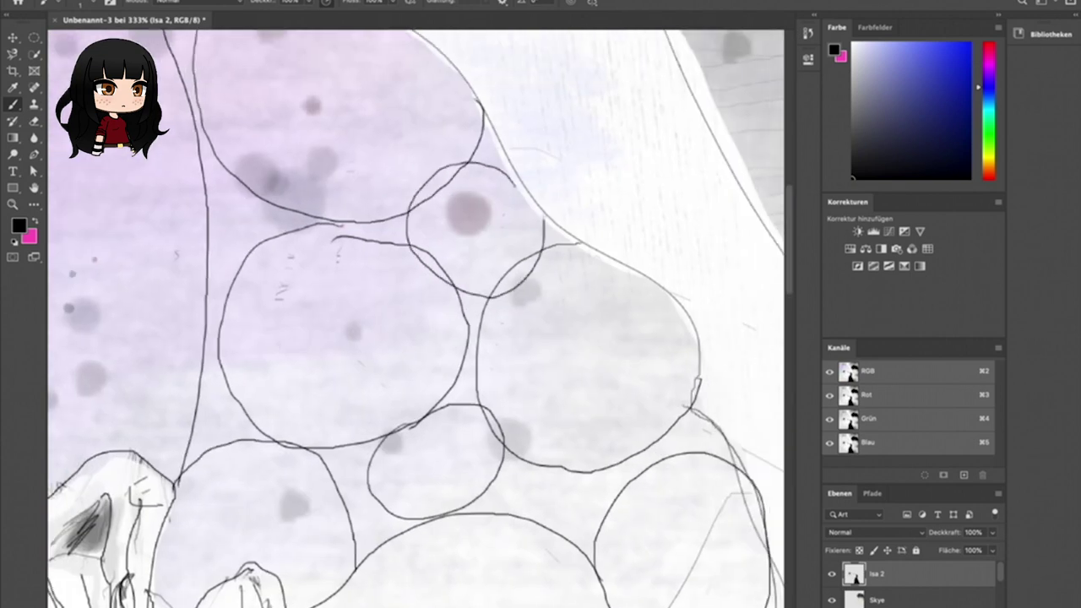
pyautogui.moveTo(461, 172); pyautogui.dragTo(532, 190)
# Enlarge the brush to 44 px and paint a solid black pupil inside each forehead circle.
pyautogui.click(80, 5)
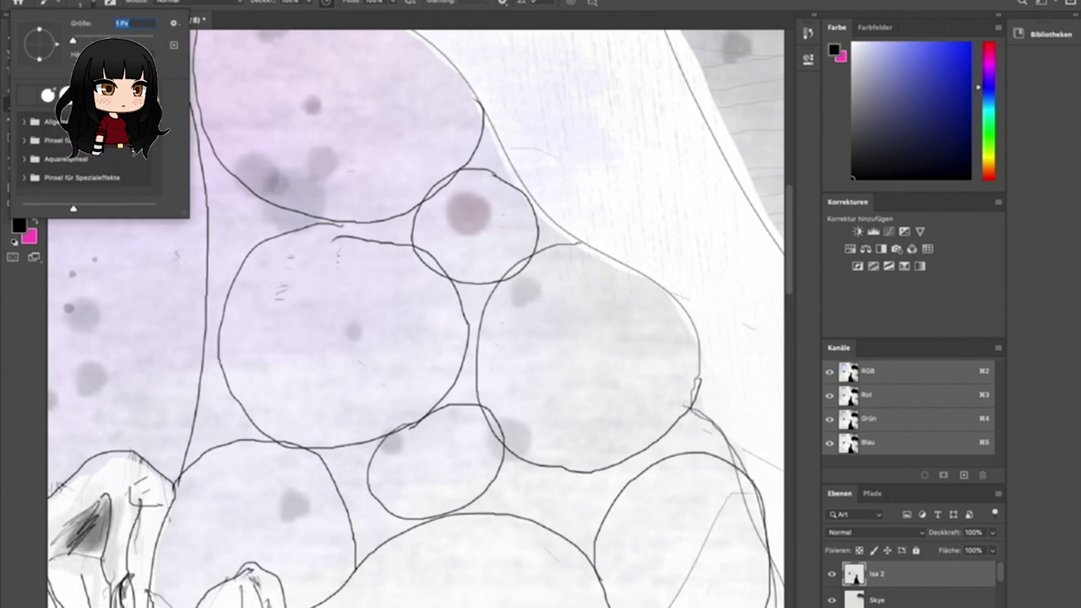
pyautogui.click(331, 89)
pyautogui.moveTo(313, 316); pyautogui.dragTo(354, 338)
pyautogui.moveTo(463, 212); pyautogui.dragTo(473, 225)
pyautogui.moveTo(561, 334)
pyautogui.mouseDown()
pyautogui.moveTo(592, 355)
pyautogui.moveTo(582, 363)
pyautogui.mouseUp()
pyautogui.moveTo(430, 449); pyautogui.dragTo(441, 460)
pyautogui.moveTo(241, 515); pyautogui.dragTo(258, 511)
pyautogui.moveTo(675, 541); pyautogui.dragTo(688, 558)
pyautogui.scroll(5, 557, 290)
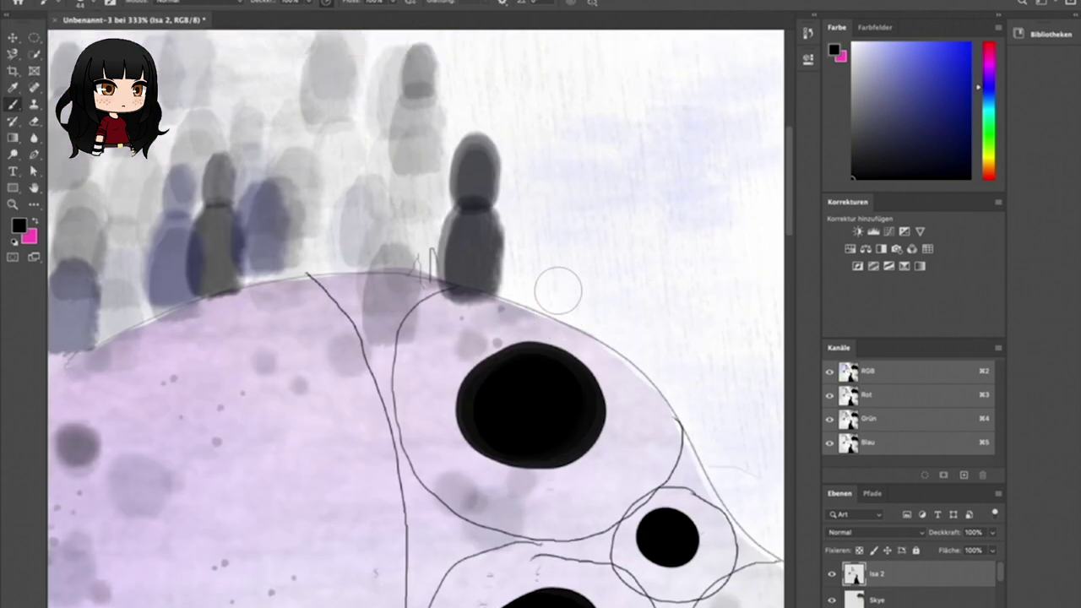
# Fill the wedge between the long forehead curve and the topmost circle with solid black.
pyautogui.scroll(5, 265, 313)
pyautogui.click(80, 5)
pyautogui.moveTo(317, 257); pyautogui.dragTo(355, 329)
pyautogui.moveTo(253, 245)
pyautogui.mouseDown()
pyautogui.moveTo(308, 304)
pyautogui.moveTo(367, 452)
pyautogui.moveTo(382, 342)
pyautogui.moveTo(460, 249)
pyautogui.moveTo(367, 359)
pyautogui.mouseUp()
pyautogui.moveTo(423, 266); pyautogui.dragTo(292, 258)
pyautogui.click(42, 3)
pyautogui.press('Escape')
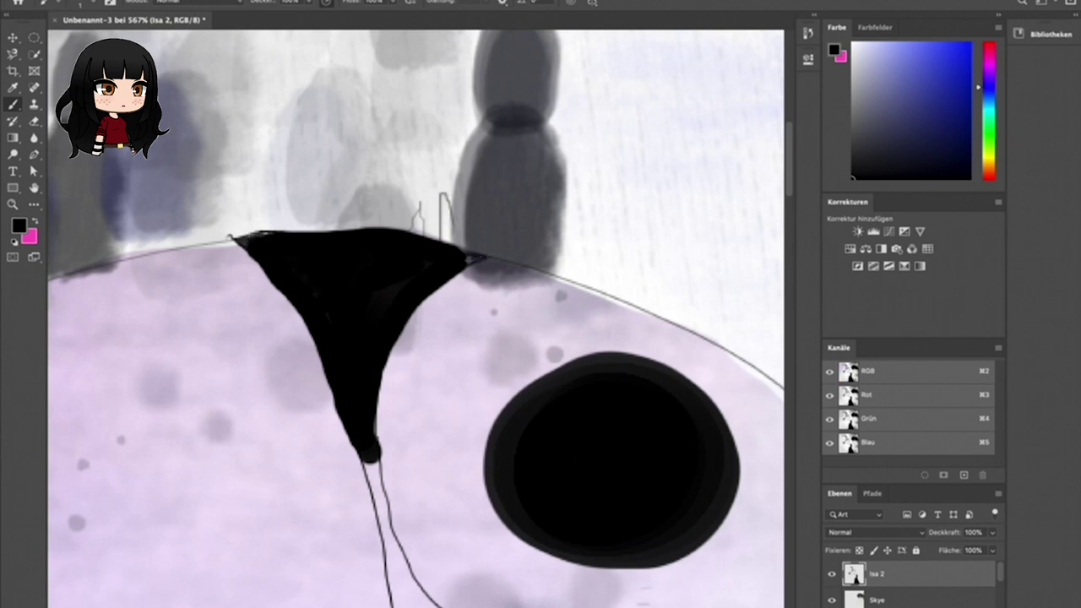
# Draw thin branching vein lines around the pupil of the topmost circle with the 1 px brush.
pyautogui.scroll(-8, 414, 317)
pyautogui.hscroll(5, 414, 316)
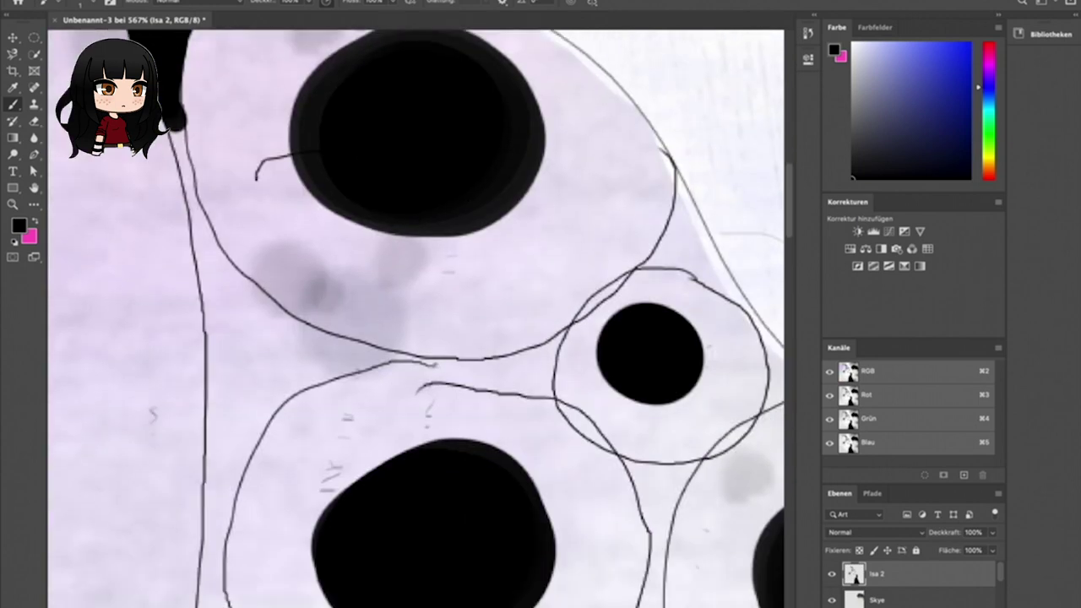
pyautogui.scroll(3, 416, 318)
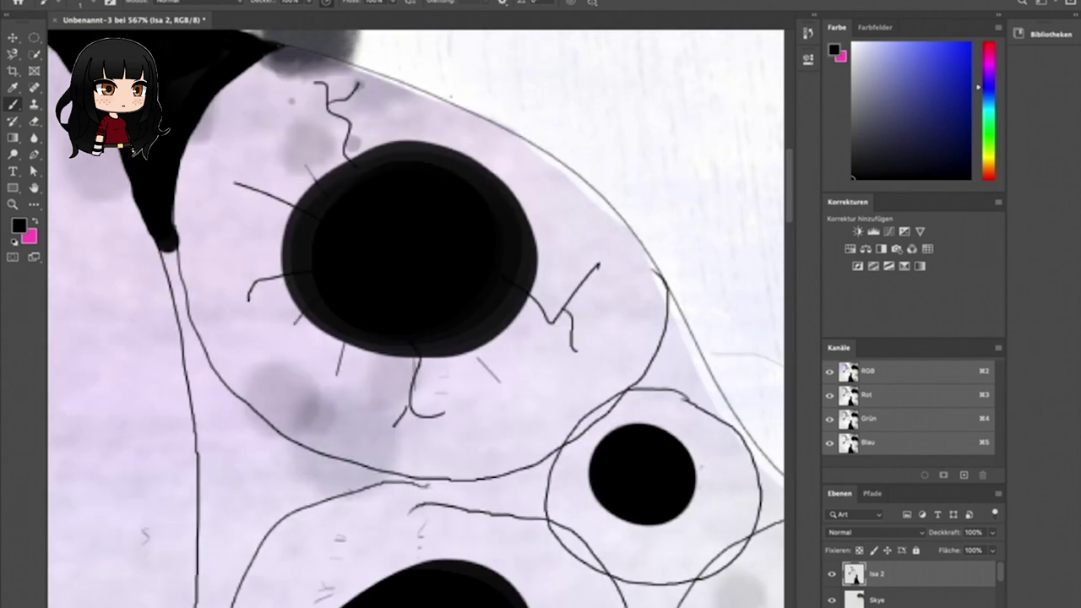
# Fill the gaps between the topmost circle, the small circle beside it and the head's outer edge in black.
pyautogui.scroll(-5, 414, 317)
pyautogui.hscroll(6, 414, 317)
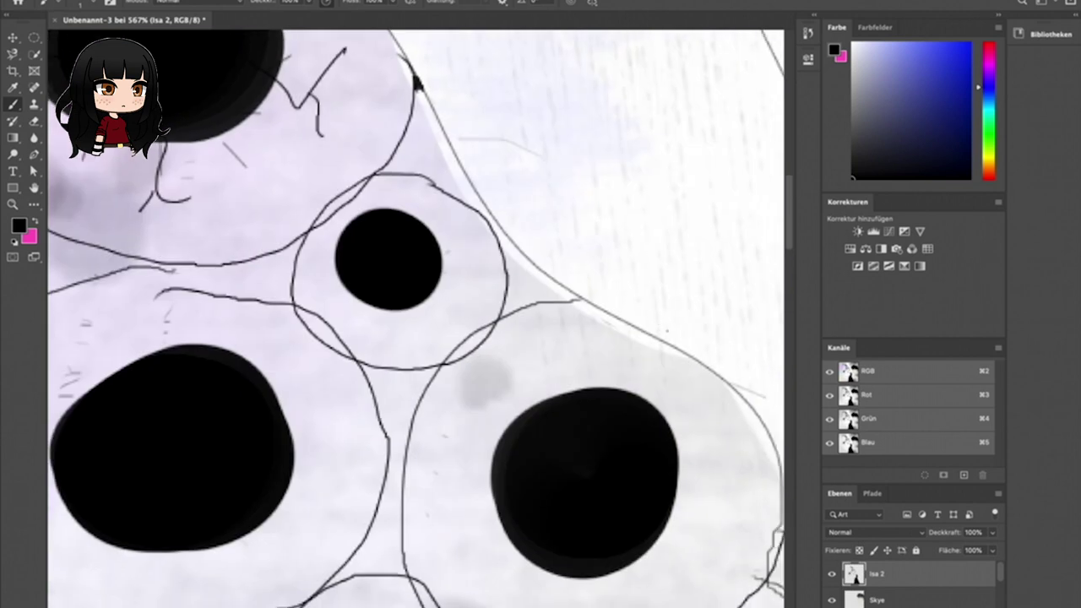
pyautogui.moveTo(414, 126)
pyautogui.mouseDown()
pyautogui.moveTo(402, 162)
pyautogui.moveTo(387, 169)
pyautogui.moveTo(423, 88)
pyautogui.moveTo(446, 169)
pyautogui.moveTo(496, 237)
pyautogui.moveTo(570, 297)
pyautogui.mouseUp()
pyautogui.moveTo(451, 156)
pyautogui.mouseDown()
pyautogui.moveTo(507, 245)
pyautogui.moveTo(566, 294)
pyautogui.mouseUp()
pyautogui.moveTo(387, 164)
pyautogui.mouseDown()
pyautogui.moveTo(429, 178)
pyautogui.moveTo(484, 221)
pyautogui.moveTo(382, 169)
pyautogui.moveTo(448, 198)
pyautogui.moveTo(495, 247)
pyautogui.moveTo(509, 301)
pyautogui.moveTo(520, 301)
pyautogui.moveTo(505, 254)
pyautogui.moveTo(526, 288)
pyautogui.moveTo(464, 199)
pyautogui.mouseUp()
pyautogui.scroll(-3, 412, 156)
pyautogui.scroll(3, 336, 123)
# Outline the large middle circle with a thick 7 px black line and fill the strip between it and the long forehead curve.
pyautogui.moveTo(235, 121); pyautogui.dragTo(251, 604)
pyautogui.moveTo(439, 507); pyautogui.dragTo(520, 169)
pyautogui.moveTo(326, 279)
pyautogui.mouseDown()
pyautogui.moveTo(309, 336)
pyautogui.moveTo(331, 267)
pyautogui.mouseUp()
pyautogui.moveTo(310, 335)
pyautogui.mouseDown()
pyautogui.moveTo(394, 274)
pyautogui.moveTo(439, 272)
pyautogui.mouseUp()
pyautogui.moveTo(380, 74)
pyautogui.mouseDown()
pyautogui.moveTo(379, 194)
pyautogui.moveTo(432, 272)
pyautogui.mouseUp()
pyautogui.moveTo(355, 221)
pyautogui.mouseDown()
pyautogui.moveTo(357, 253)
pyautogui.moveTo(369, 196)
pyautogui.moveTo(366, 253)
pyautogui.moveTo(379, 238)
pyautogui.moveTo(329, 388)
pyautogui.moveTo(389, 310)
pyautogui.moveTo(495, 292)
pyautogui.moveTo(575, 314)
pyautogui.moveTo(635, 368)
pyautogui.moveTo(642, 490)
pyautogui.moveTo(581, 559)
pyautogui.mouseUp()
pyautogui.moveTo(393, 579)
pyautogui.mouseDown()
pyautogui.moveTo(480, 589)
pyautogui.moveTo(542, 579)
pyautogui.moveTo(604, 545)
pyautogui.mouseUp()
pyautogui.moveTo(332, 305); pyautogui.dragTo(313, 397)
pyautogui.moveTo(317, 389); pyautogui.dragTo(376, 287)
pyautogui.moveTo(279, 127)
pyautogui.mouseDown()
pyautogui.moveTo(334, 329)
pyautogui.moveTo(365, 245)
pyautogui.mouseUp()
pyautogui.moveTo(291, 157); pyautogui.dragTo(282, 133)
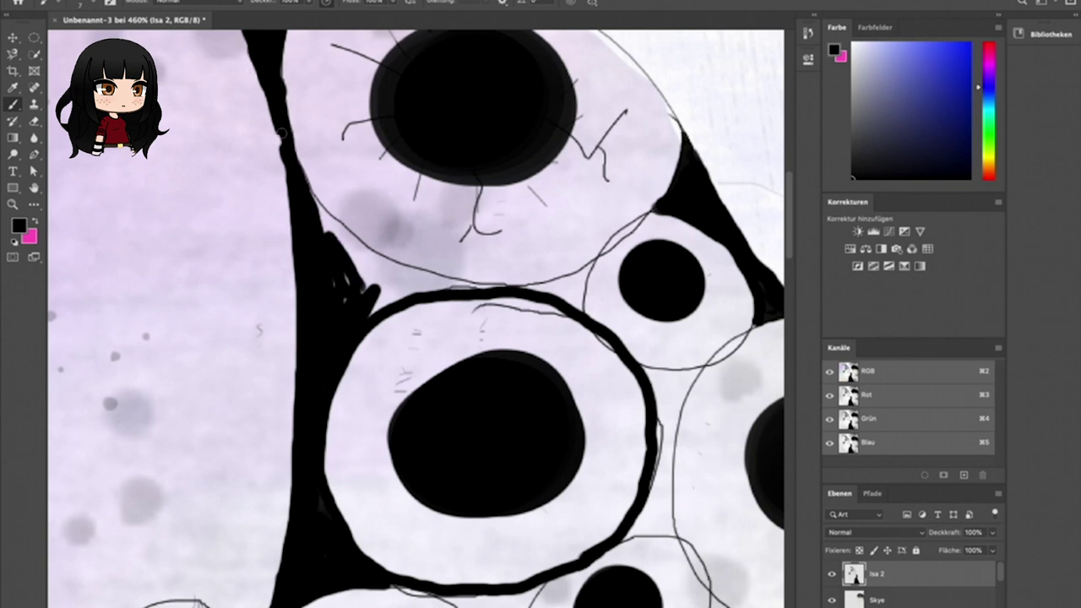
# Fill the area beneath the topmost circle in black, across to the small circle, undoing one stray stroke.
pyautogui.moveTo(321, 216)
pyautogui.mouseDown()
pyautogui.moveTo(423, 283)
pyautogui.moveTo(372, 292)
pyautogui.moveTo(364, 254)
pyautogui.moveTo(375, 279)
pyautogui.mouseUp()
pyautogui.moveTo(663, 373); pyautogui.dragTo(655, 437)
pyautogui.moveTo(409, 273)
pyautogui.mouseDown()
pyautogui.moveTo(517, 279)
pyautogui.moveTo(558, 254)
pyautogui.mouseUp()
pyautogui.press('super+z')
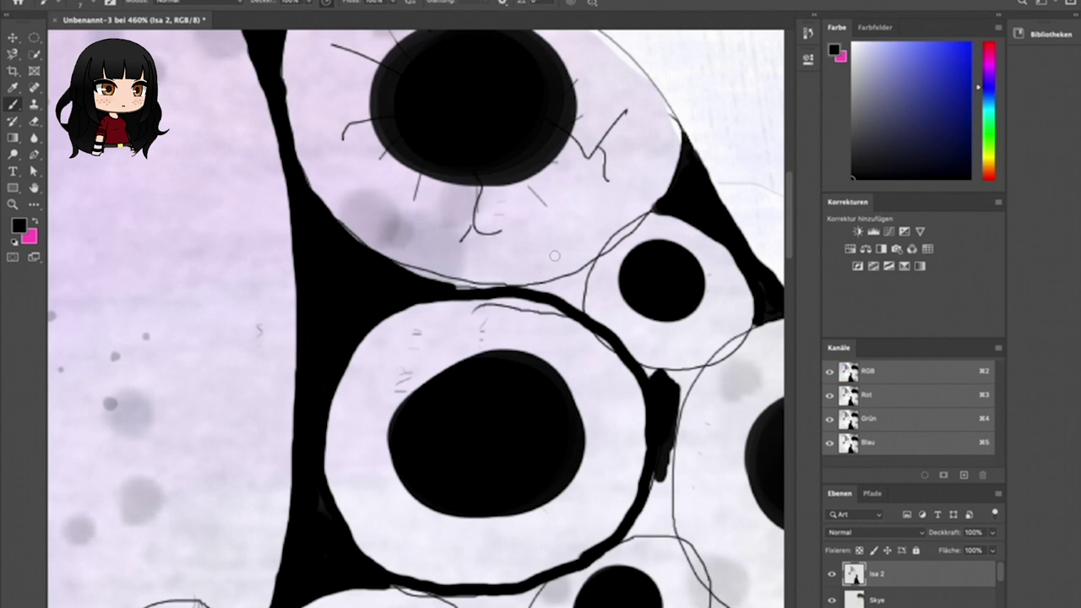
pyautogui.moveTo(355, 230)
pyautogui.mouseDown()
pyautogui.moveTo(483, 279)
pyautogui.moveTo(553, 264)
pyautogui.moveTo(663, 196)
pyautogui.mouseUp()
pyautogui.moveTo(477, 288)
pyautogui.mouseDown()
pyautogui.moveTo(629, 230)
pyautogui.moveTo(540, 287)
pyautogui.moveTo(590, 279)
pyautogui.mouseUp()
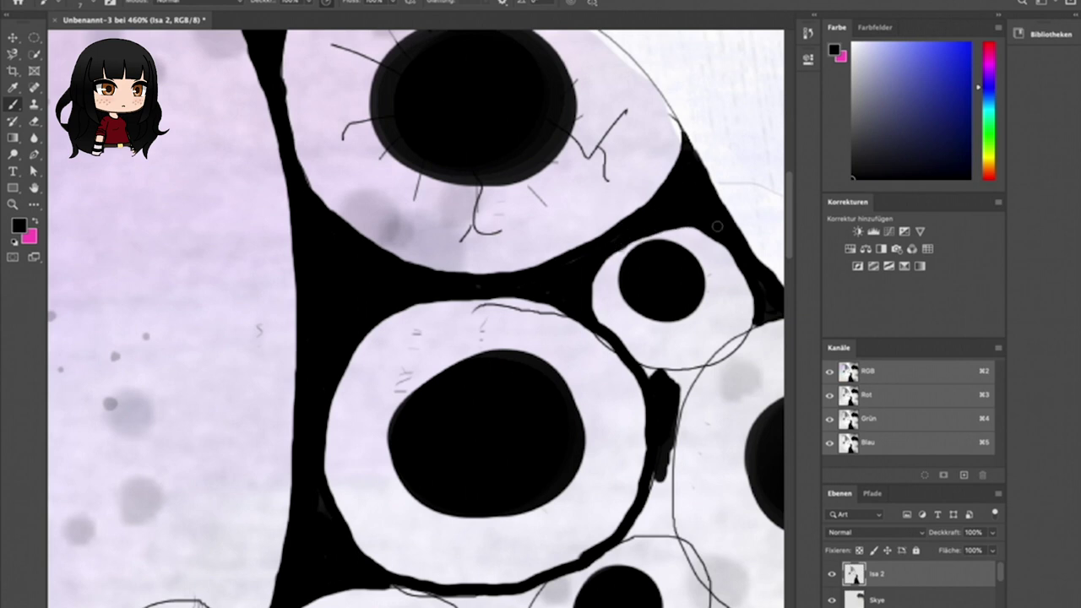
# Fill the gap between the middle circle and the circle at the head's edge in black and thicken their lower outlines.
pyautogui.hscroll(8, 674, 224)
pyautogui.scroll(-4, 722, 223)
pyautogui.moveTo(247, 148)
pyautogui.mouseDown()
pyautogui.moveTo(290, 184)
pyautogui.moveTo(333, 298)
pyautogui.moveTo(289, 177)
pyautogui.moveTo(353, 217)
pyautogui.moveTo(408, 193)
pyautogui.moveTo(443, 140)
pyautogui.mouseUp()
pyautogui.moveTo(356, 380)
pyautogui.mouseDown()
pyautogui.moveTo(355, 341)
pyautogui.moveTo(497, 155)
pyautogui.mouseUp()
pyautogui.moveTo(390, 440)
pyautogui.mouseDown()
pyautogui.moveTo(413, 459)
pyautogui.moveTo(545, 456)
pyautogui.moveTo(645, 389)
pyautogui.moveTo(681, 406)
pyautogui.moveTo(716, 459)
pyautogui.mouseUp()
pyautogui.moveTo(270, 398)
pyautogui.mouseDown()
pyautogui.moveTo(345, 376)
pyautogui.moveTo(387, 449)
pyautogui.moveTo(355, 518)
pyautogui.mouseUp()
pyautogui.moveTo(347, 376); pyautogui.dragTo(321, 309)
pyautogui.moveTo(306, 202)
pyautogui.mouseDown()
pyautogui.moveTo(321, 310)
pyautogui.moveTo(357, 260)
pyautogui.mouseUp()
pyautogui.scroll(-3, 384, 214)
pyautogui.scroll(4, 423, 257)
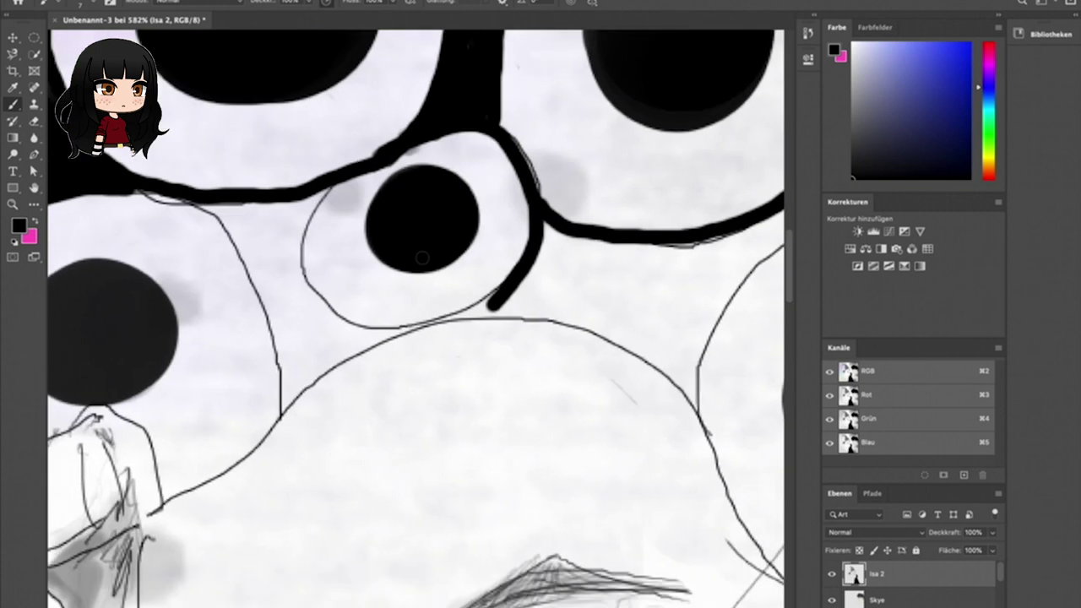
# Fill the area around the small lower circle in black and thicken the arch above Isa's brow.
pyautogui.moveTo(124, 186)
pyautogui.mouseDown()
pyautogui.moveTo(167, 206)
pyautogui.moveTo(268, 397)
pyautogui.moveTo(309, 336)
pyautogui.moveTo(347, 182)
pyautogui.moveTo(254, 324)
pyautogui.moveTo(287, 291)
pyautogui.moveTo(241, 162)
pyautogui.moveTo(294, 230)
pyautogui.mouseUp()
pyautogui.moveTo(279, 422)
pyautogui.mouseDown()
pyautogui.moveTo(333, 377)
pyautogui.moveTo(667, 386)
pyautogui.moveTo(701, 412)
pyautogui.mouseUp()
pyautogui.moveTo(312, 212)
pyautogui.mouseDown()
pyautogui.moveTo(491, 302)
pyautogui.moveTo(312, 253)
pyautogui.moveTo(405, 347)
pyautogui.moveTo(566, 253)
pyautogui.moveTo(549, 221)
pyautogui.mouseUp()
pyautogui.moveTo(438, 125)
pyautogui.mouseDown()
pyautogui.moveTo(525, 274)
pyautogui.moveTo(238, 320)
pyautogui.mouseUp()
pyautogui.moveTo(226, 160); pyautogui.dragTo(246, 241)
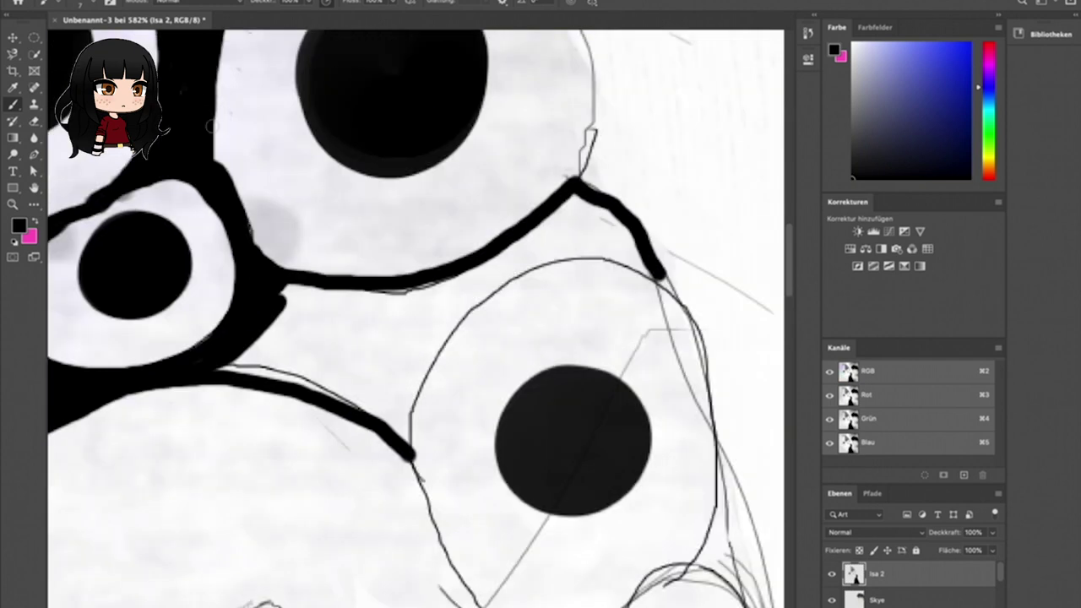
# Outline the top of the circle above the ear in thick black and fill the gap above it with a 30 px brush.
pyautogui.moveTo(221, 97); pyautogui.dragTo(266, 253)
pyautogui.moveTo(216, 363); pyautogui.dragTo(359, 404)
pyautogui.moveTo(407, 456)
pyautogui.mouseDown()
pyautogui.moveTo(511, 289)
pyautogui.moveTo(694, 342)
pyautogui.mouseUp()
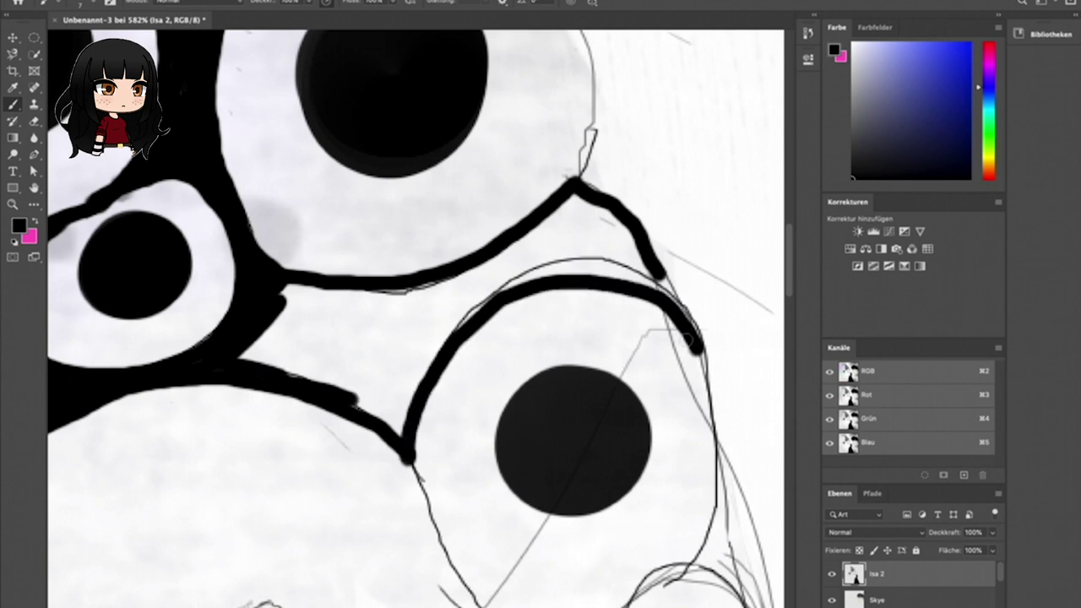
pyautogui.moveTo(285, 332)
pyautogui.mouseDown()
pyautogui.moveTo(454, 294)
pyautogui.moveTo(400, 394)
pyautogui.moveTo(579, 222)
pyautogui.moveTo(563, 258)
pyautogui.moveTo(518, 261)
pyautogui.mouseUp()
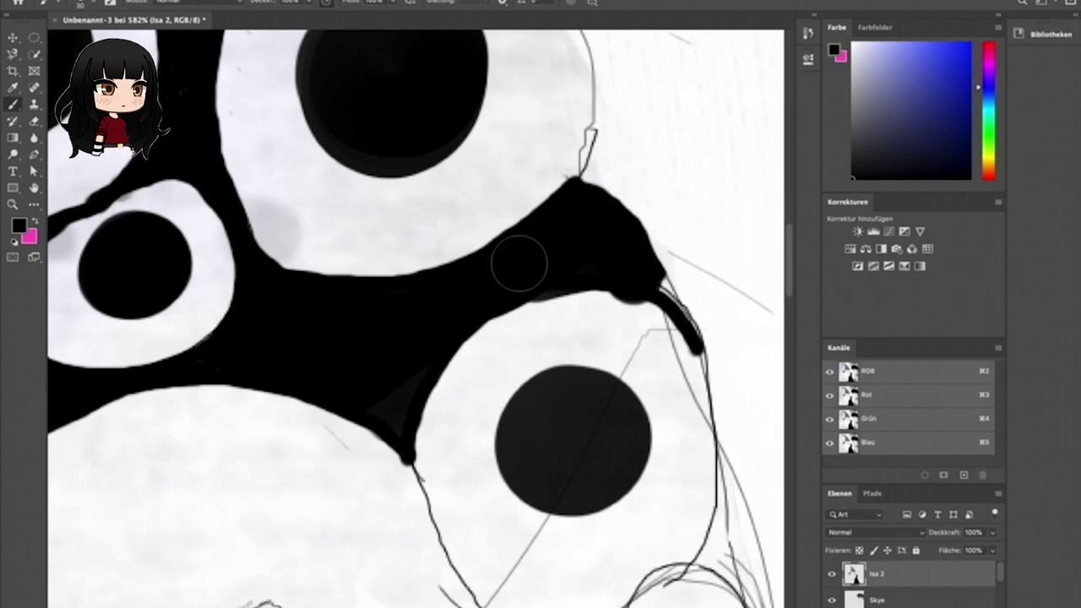
# Finish the black fill above the circle at the head's edge, tapering it along the circle's outer side and smoothing its upper outline.
pyautogui.moveTo(587, 253)
pyautogui.mouseDown()
pyautogui.moveTo(633, 230)
pyautogui.moveTo(671, 295)
pyautogui.mouseUp()
pyautogui.press('Return')
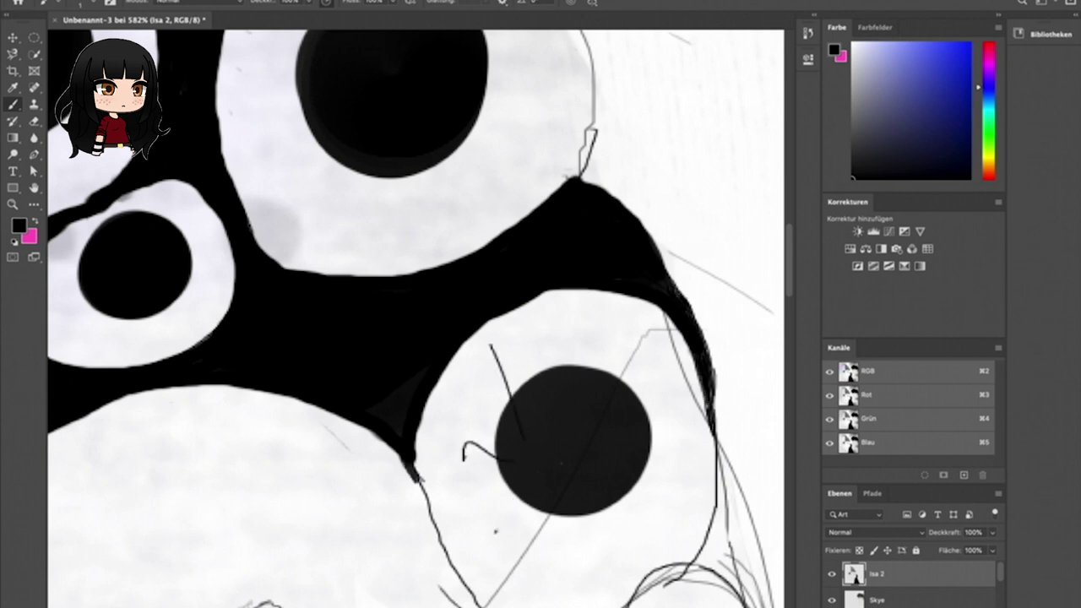
pyautogui.scroll(-5, 574, 423)
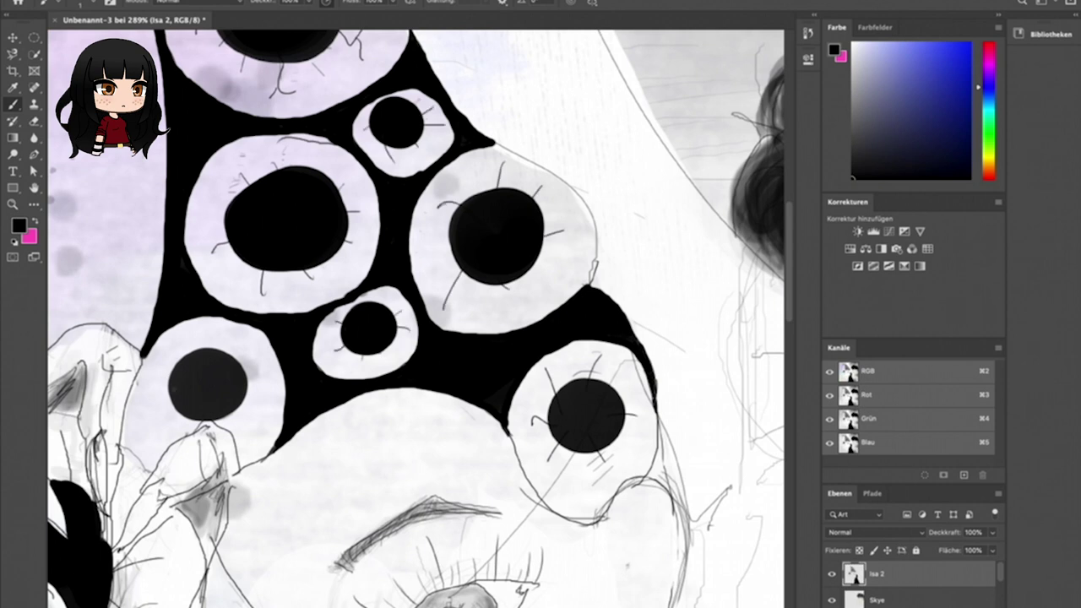
# Shade the rims of the two large middle eye circles in translucent grey with the brush at 35% opacity and flow.
pyautogui.press('3')
pyautogui.press('5')
pyautogui.hotkey('shift', '3')
pyautogui.hotkey('shift', '5')
pyautogui.moveTo(190, 259)
pyautogui.mouseDown()
pyautogui.moveTo(207, 278)
pyautogui.moveTo(253, 203)
pyautogui.moveTo(431, 224)
pyautogui.moveTo(451, 310)
pyautogui.moveTo(415, 246)
pyautogui.moveTo(591, 233)
pyautogui.moveTo(576, 186)
pyautogui.mouseUp()
# Shade the two lower eye circles beside the brow and hand and the two small circles in translucent grey, adding thin veins.
pyautogui.moveTo(517, 427)
pyautogui.mouseDown()
pyautogui.moveTo(574, 505)
pyautogui.moveTo(629, 478)
pyautogui.moveTo(652, 435)
pyautogui.mouseUp()
pyautogui.moveTo(169, 405)
pyautogui.mouseDown()
pyautogui.moveTo(133, 452)
pyautogui.moveTo(131, 427)
pyautogui.mouseUp()
pyautogui.moveTo(241, 456); pyautogui.dragTo(275, 397)
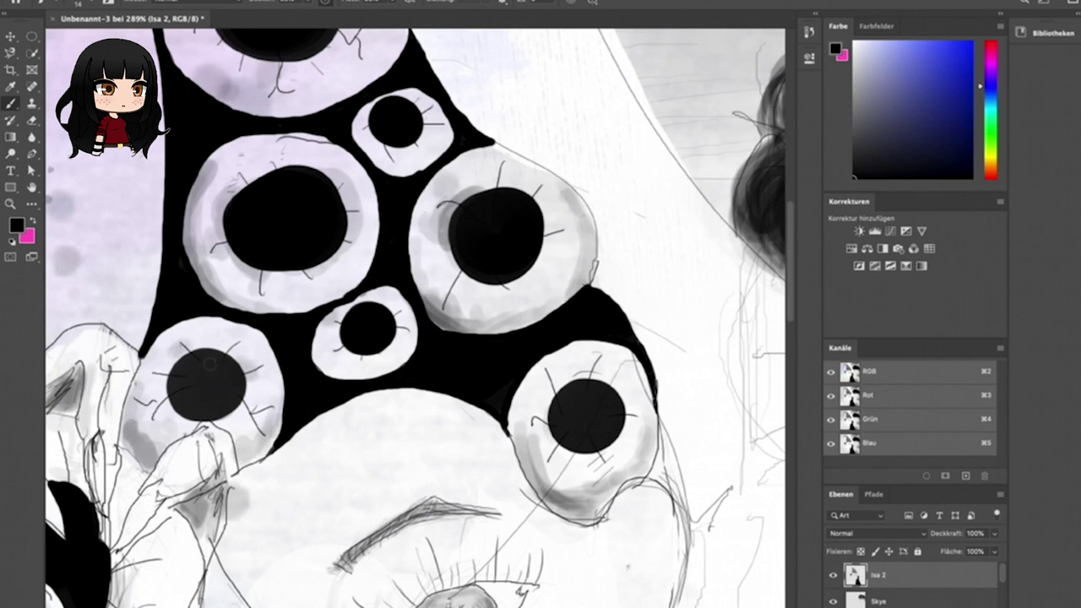
pyautogui.moveTo(321, 363); pyautogui.dragTo(404, 352)
pyautogui.moveTo(355, 160)
pyautogui.mouseDown()
pyautogui.moveTo(444, 141)
pyautogui.moveTo(445, 123)
pyautogui.mouseUp()
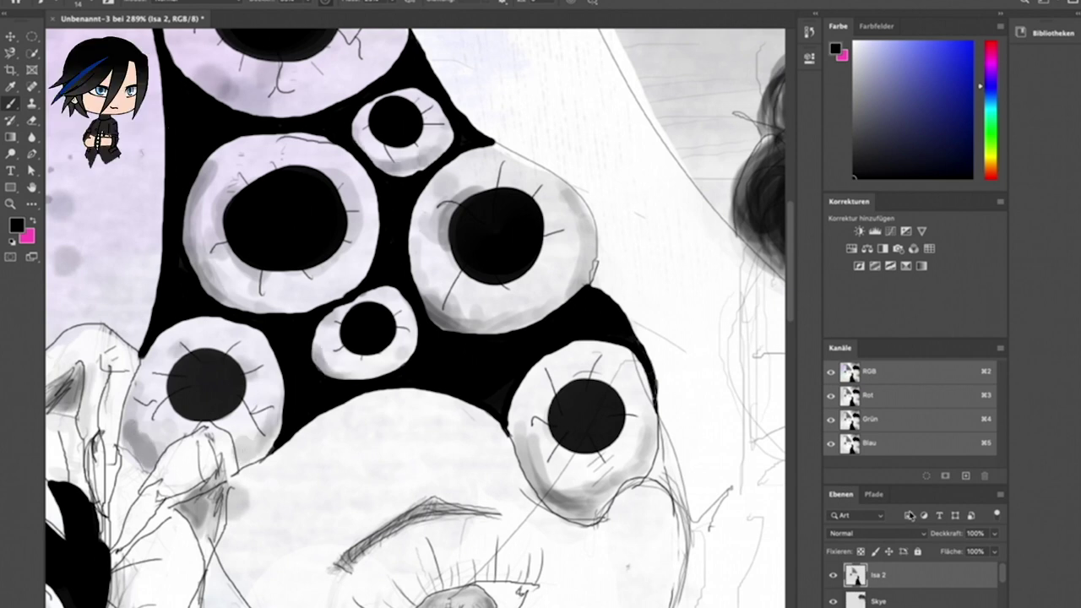
# Erase the stray sketch lines between Isa and Skye's face and neck on the Skye layer.
pyautogui.click(878, 601)
pyautogui.scroll(-6, 414, 321)
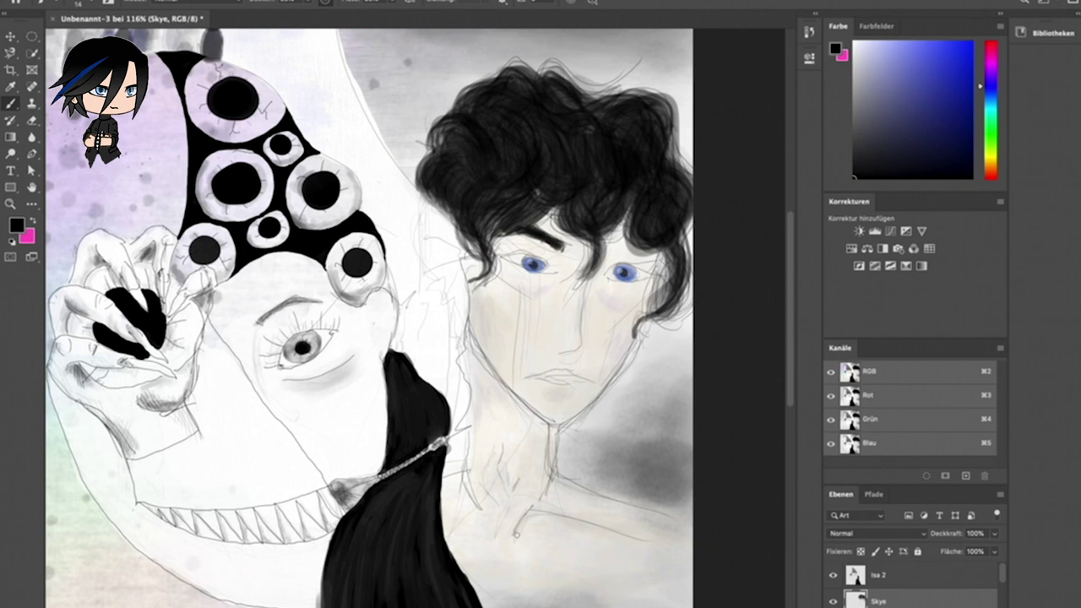
pyautogui.click(32, 120)
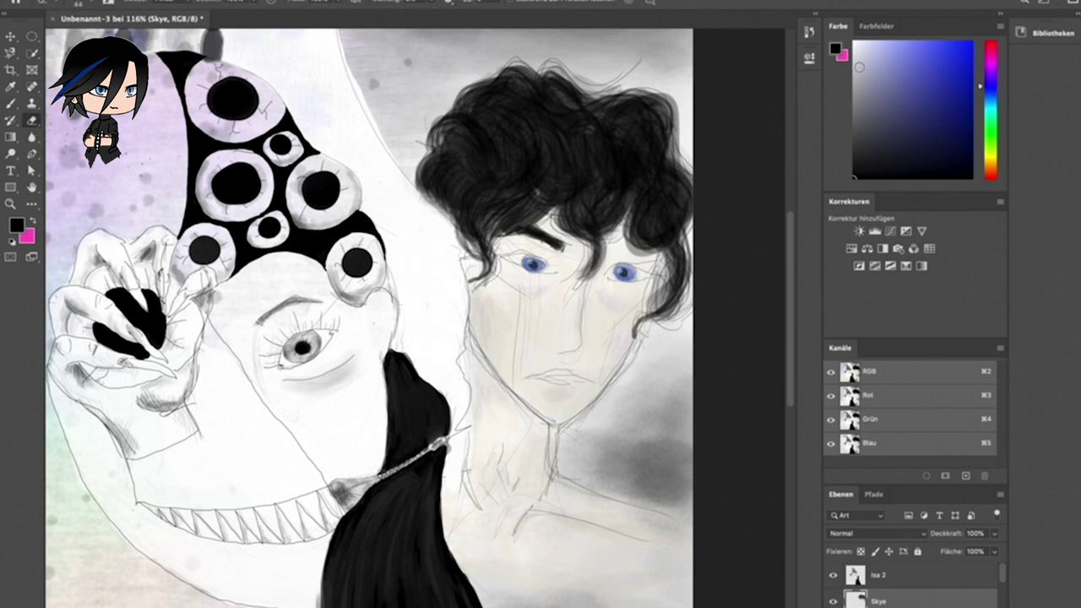
# Colour Skye's lips in muted greyish pink tones with the brush.
pyautogui.press('b')
pyautogui.keyDown('alt'); pyautogui.click(561, 370); pyautogui.keyUp('alt')
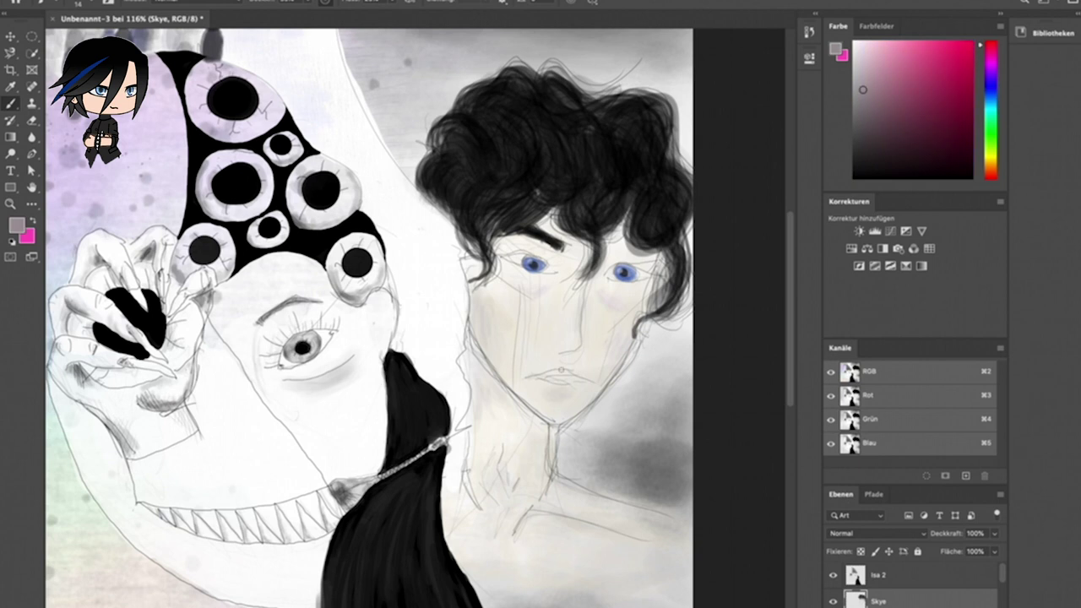
pyautogui.keyDown('alt'); pyautogui.click(631, 371); pyautogui.keyUp('alt')
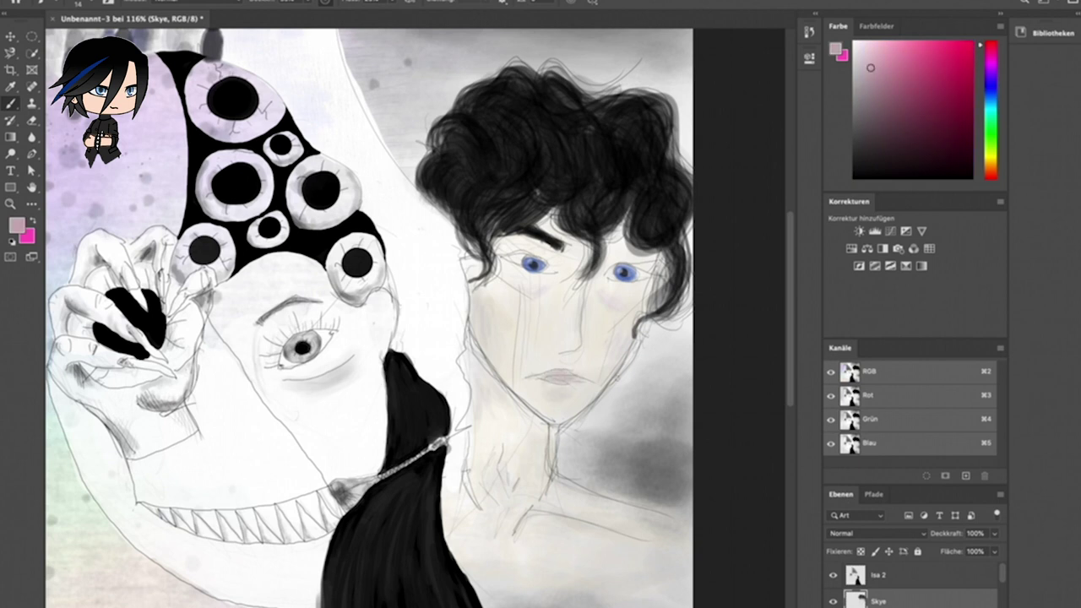
# Fit the whole canvas in view and show the hidden layers one after another to review the finished illustration.
pyautogui.press('super+0')
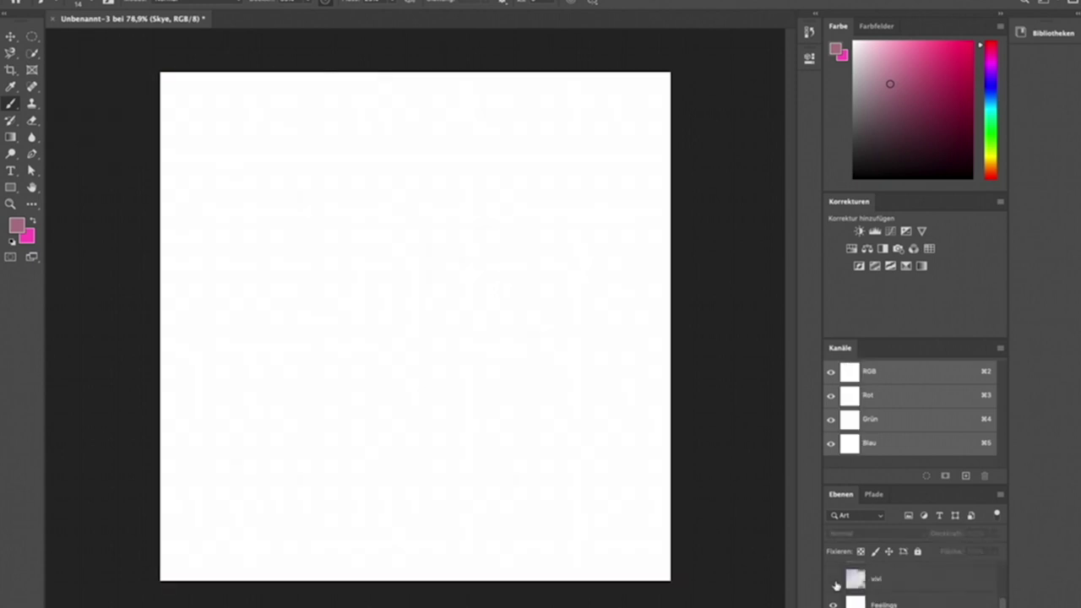
pyautogui.click(835, 585)
pyautogui.click(836, 587)
pyautogui.click(834, 590)
pyautogui.click(834, 595)
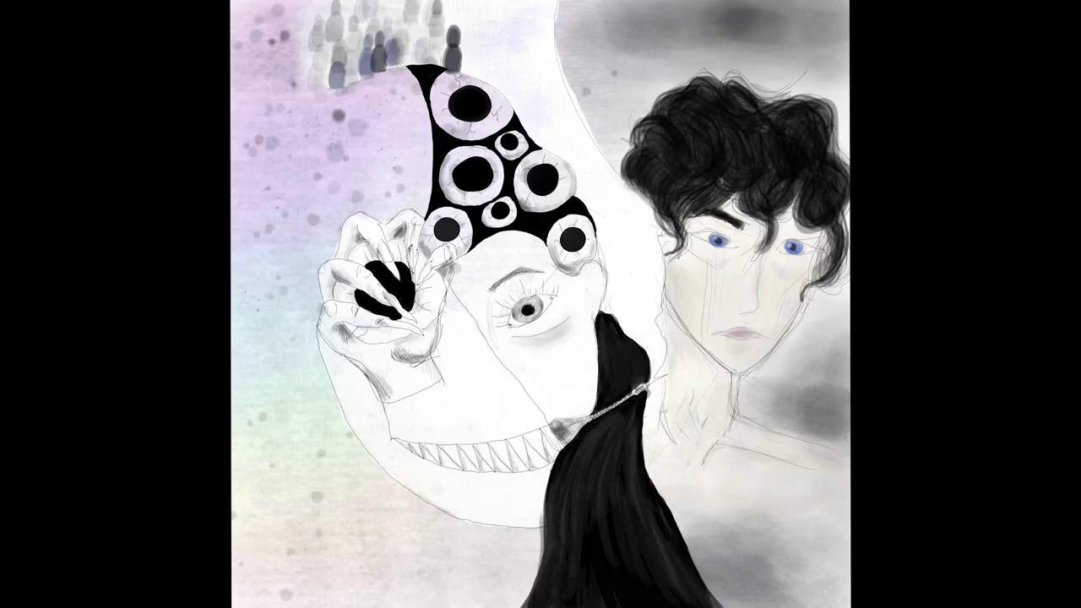